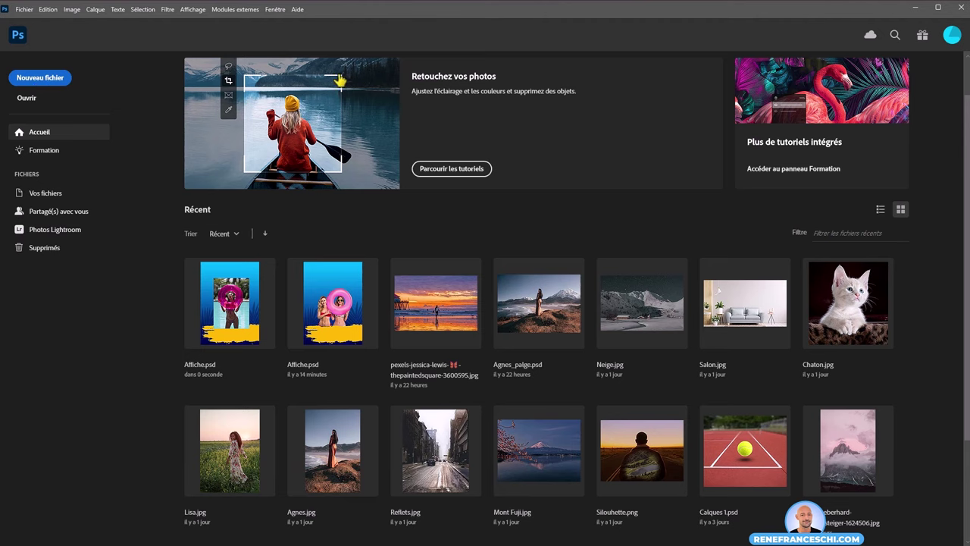
- Browse New Document presets: A4 print size in centimetres, then the Web presets (1366 x 768 px, 72 ppp)
key(ctrl+n)
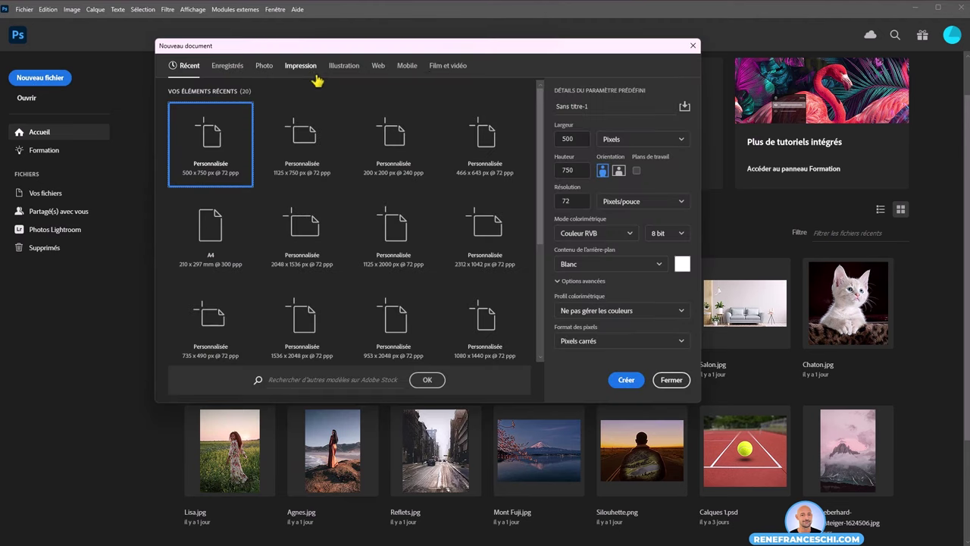
click(306, 68)
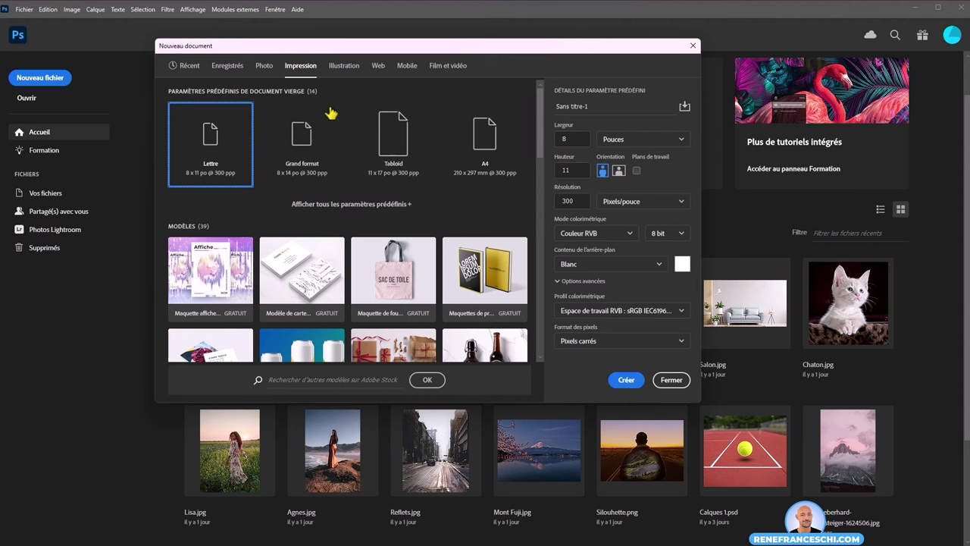
click(643, 139)
click(622, 191)
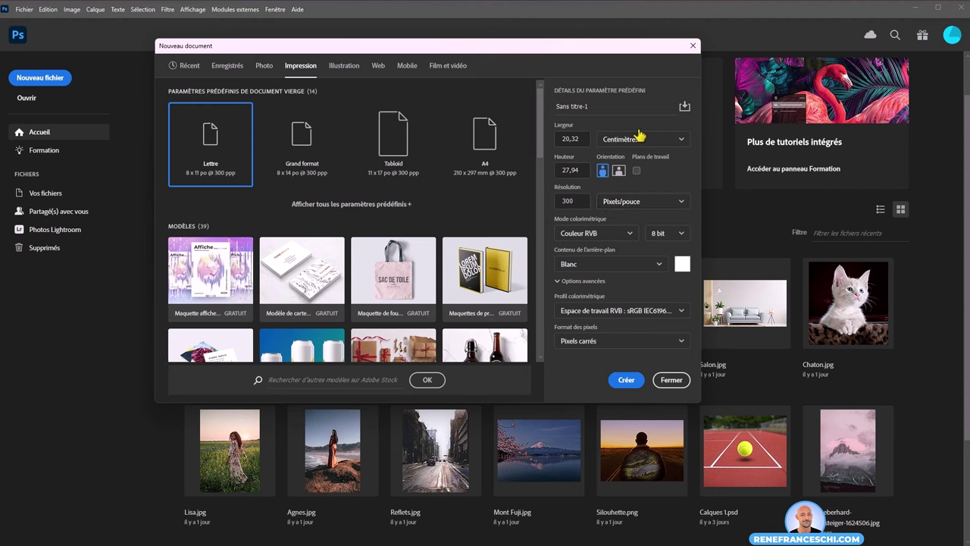
click(494, 151)
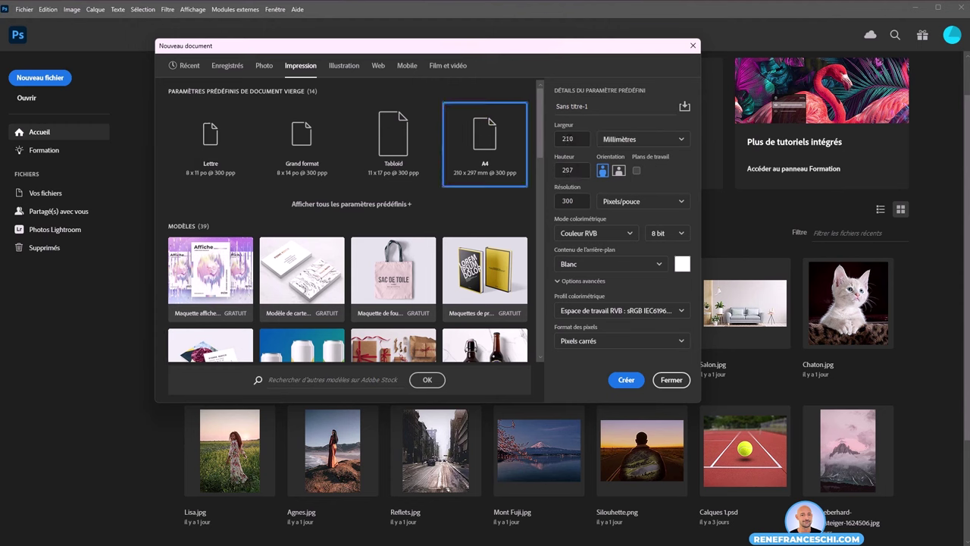
click(367, 205)
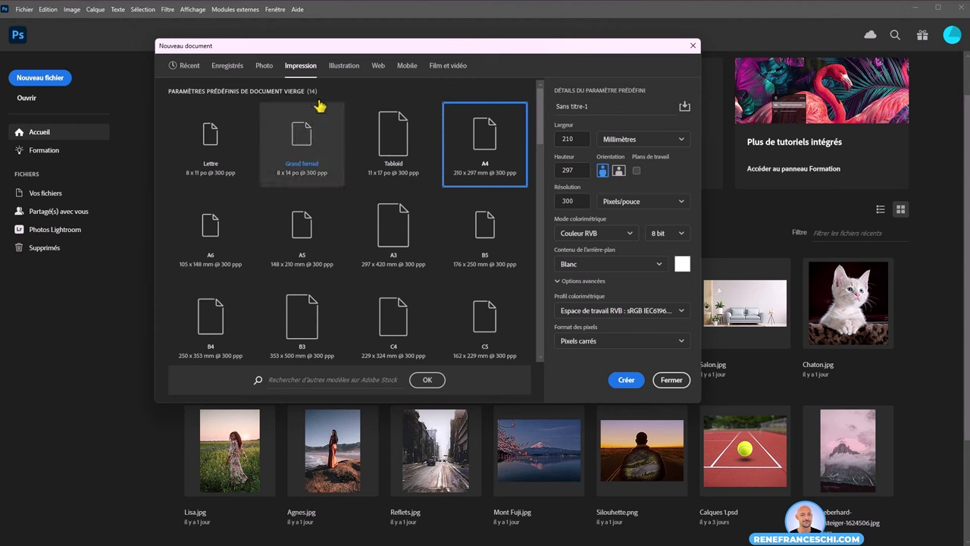
click(378, 67)
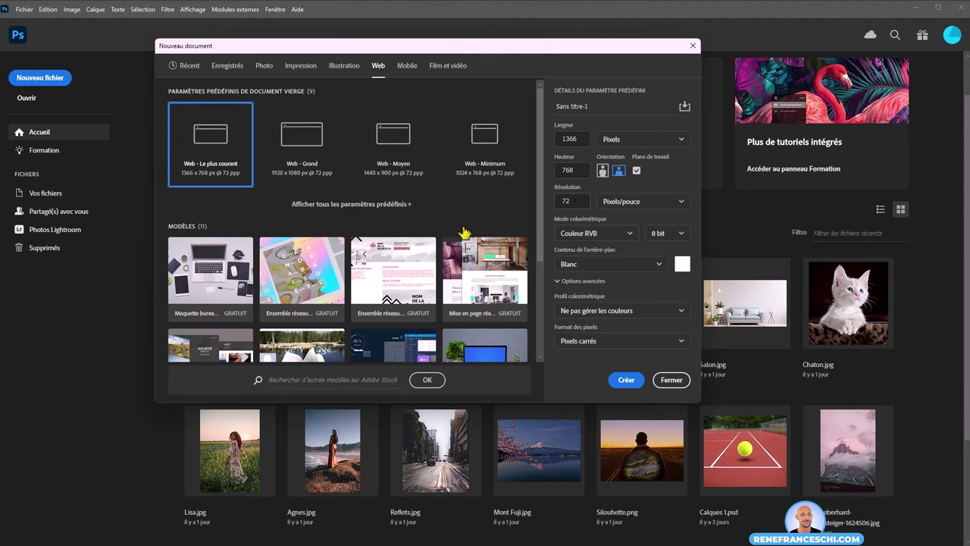
- Try the 1920 x 1080 Web preset and inspect its width and height values
click(479, 149)
click(277, 149)
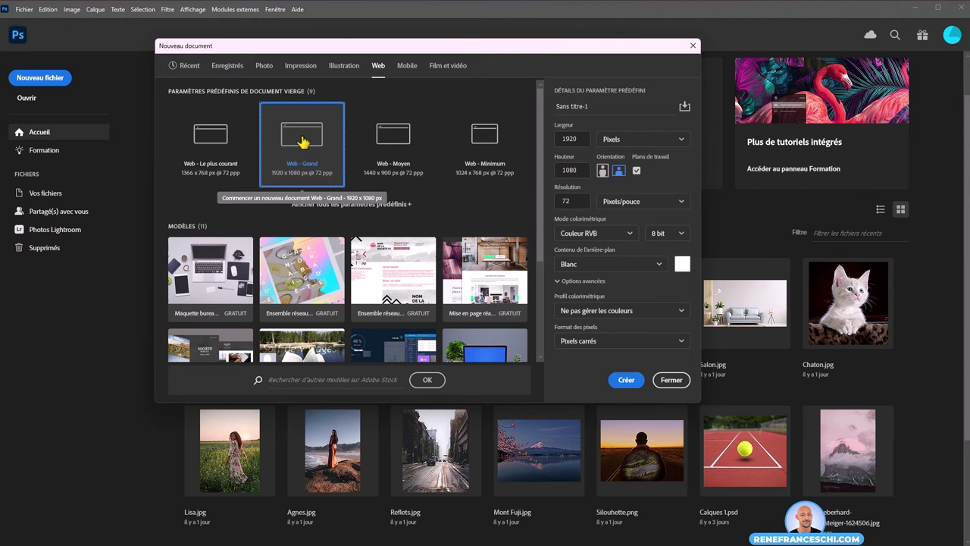
double_click(569, 139)
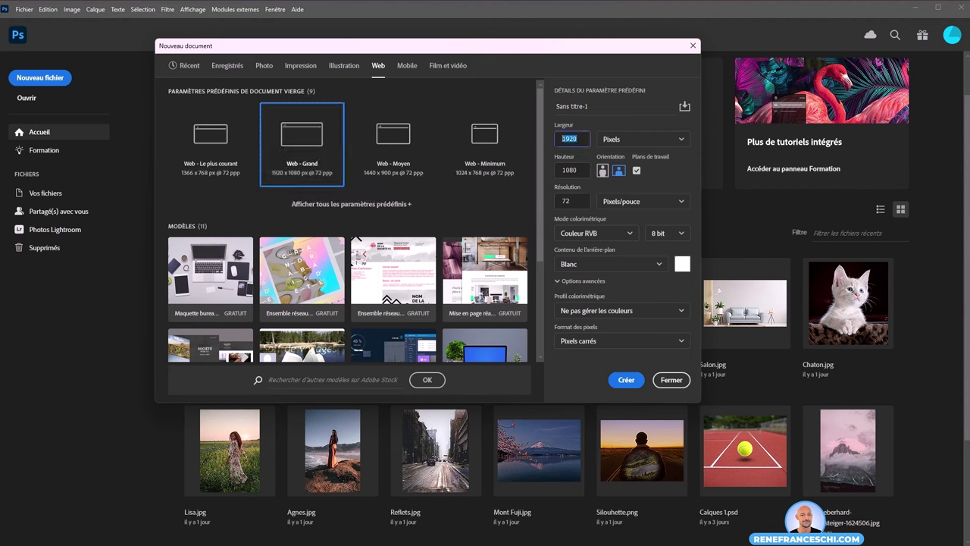
key(Tab)
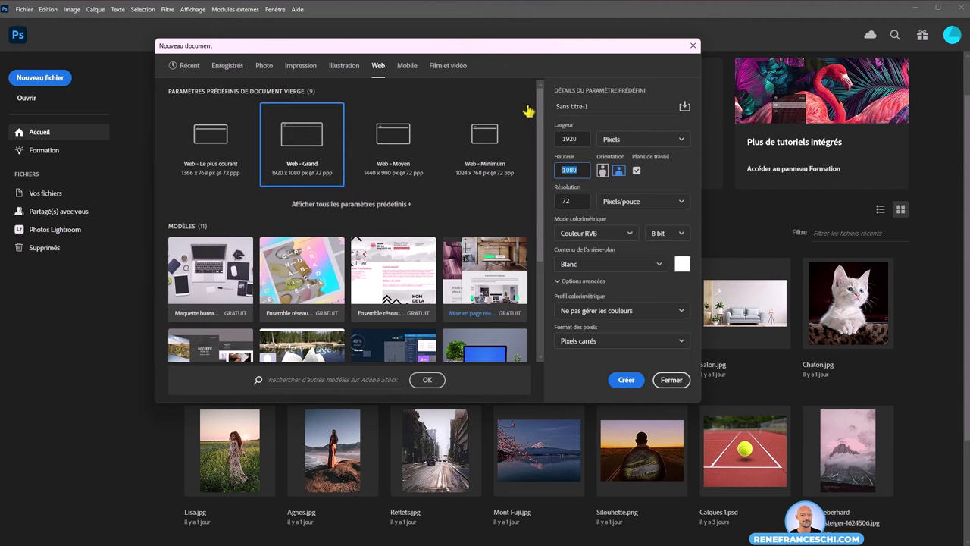
- Create a portrait A4 document, 210 x 297 mm at 300 ppp, from the print presets
click(306, 66)
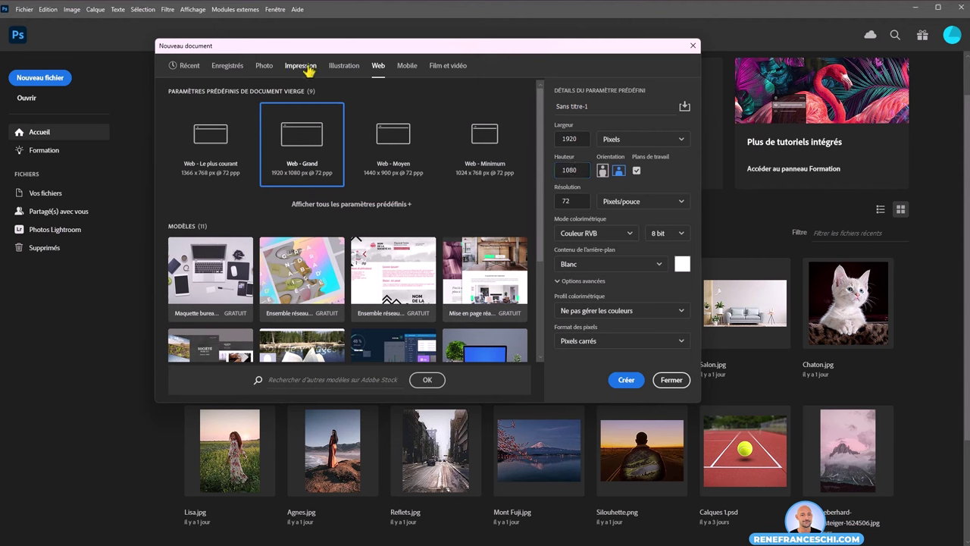
click(473, 148)
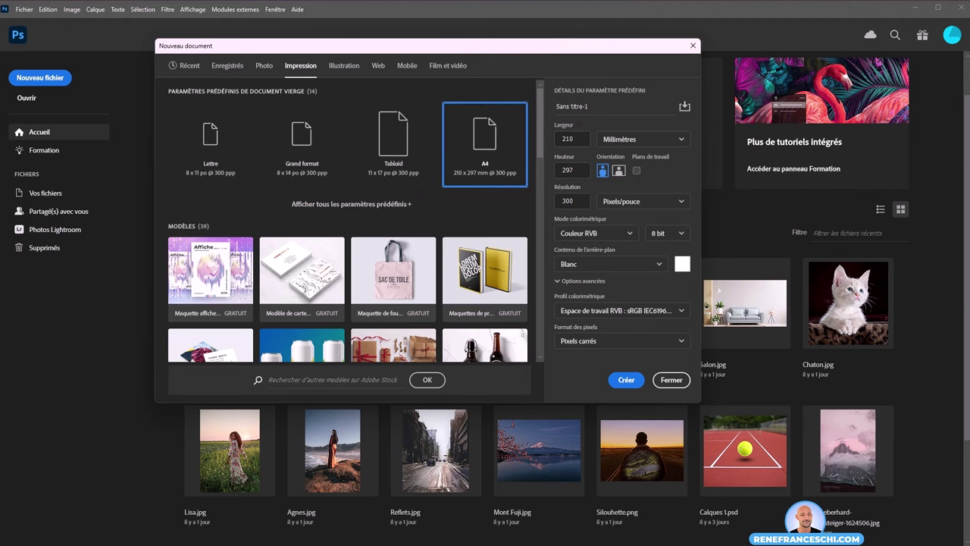
click(555, 139)
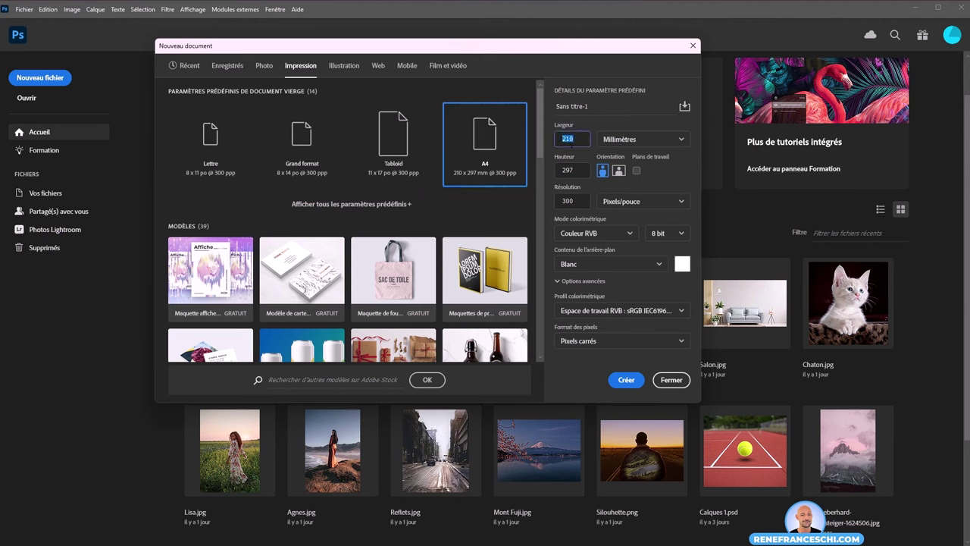
key(Tab)
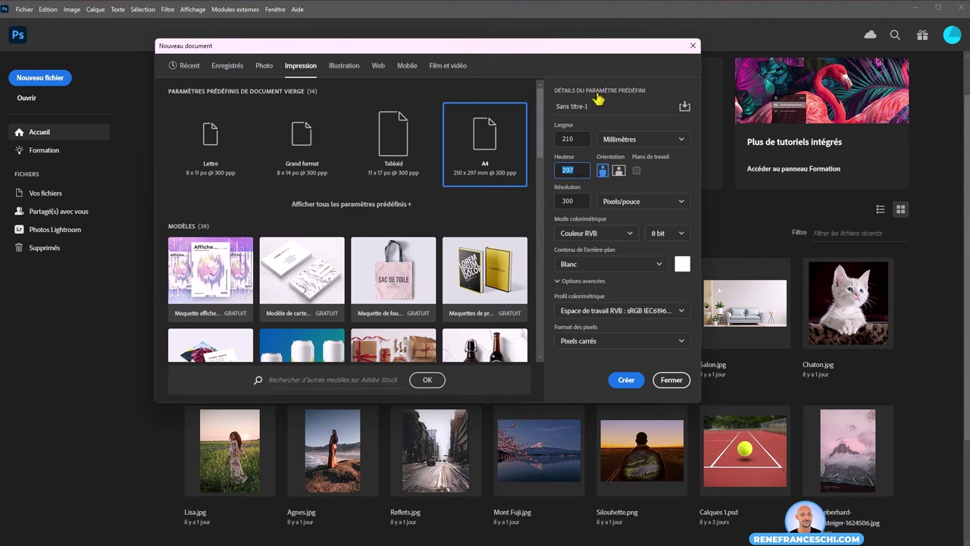
click(602, 171)
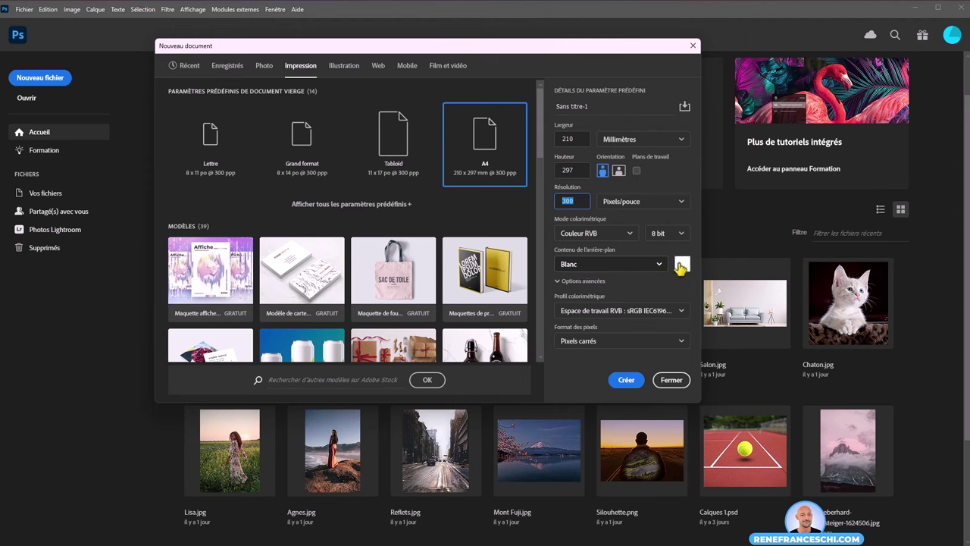
click(627, 382)
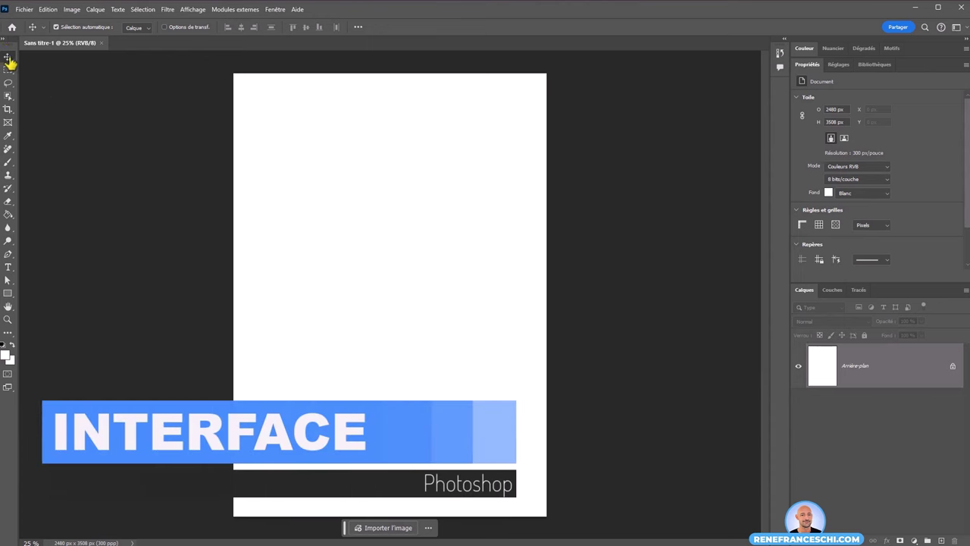
click(7, 83)
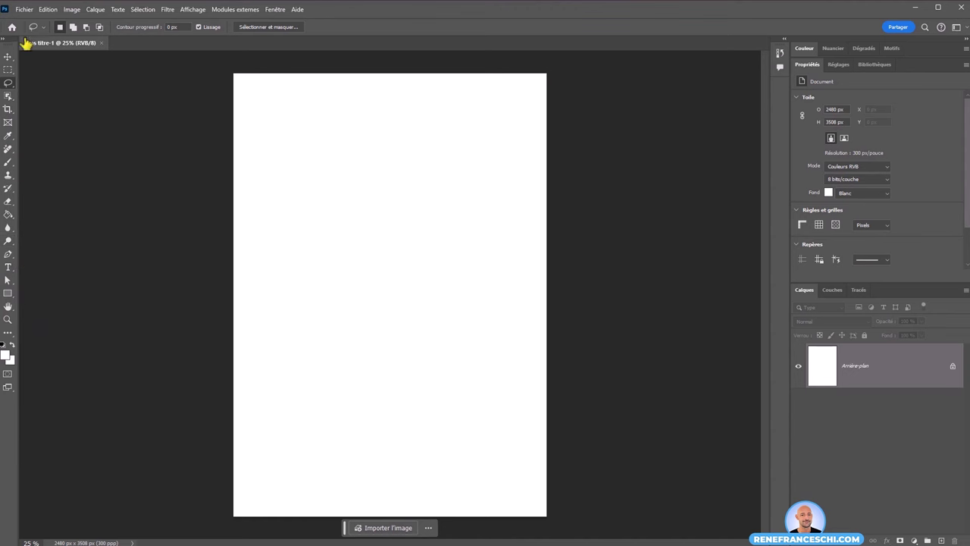
click(7, 60)
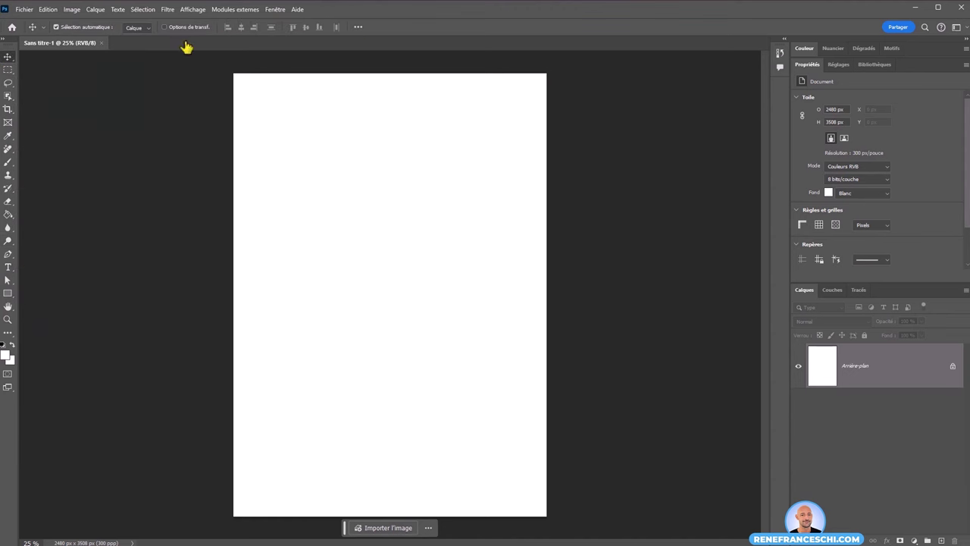
click(8, 83)
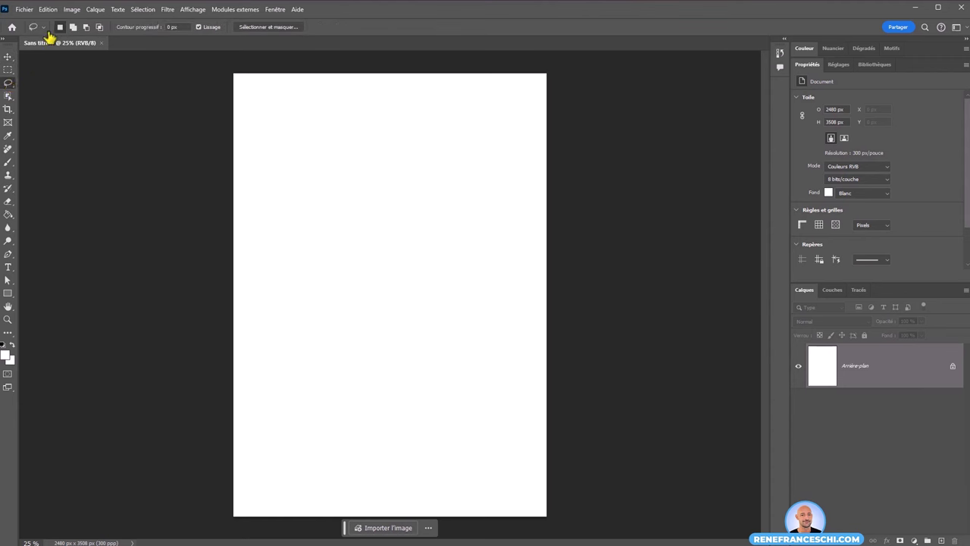
click(8, 163)
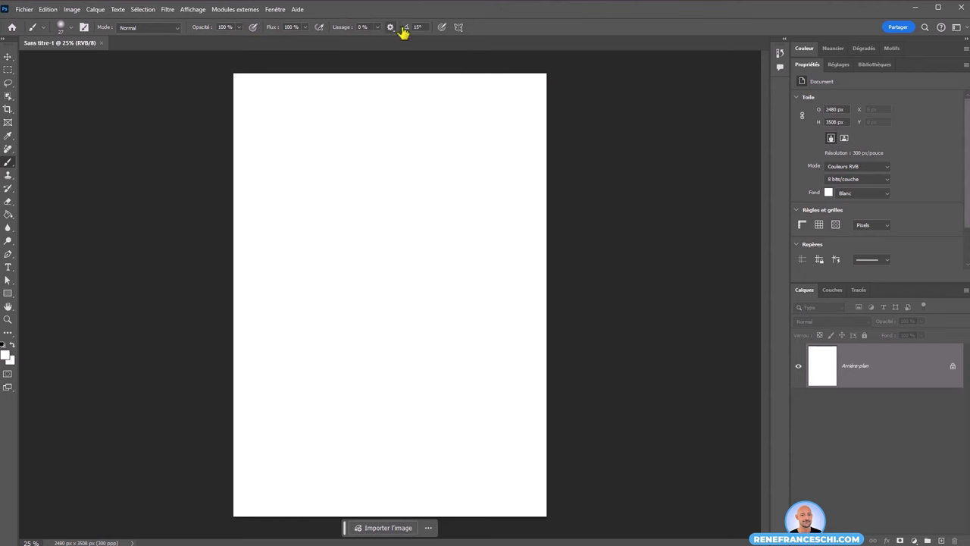
click(8, 201)
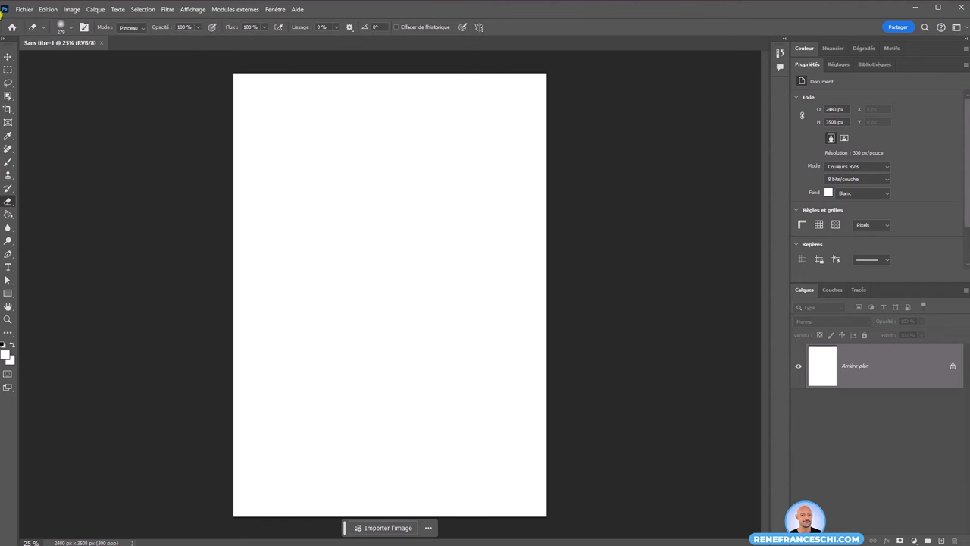
click(24, 10)
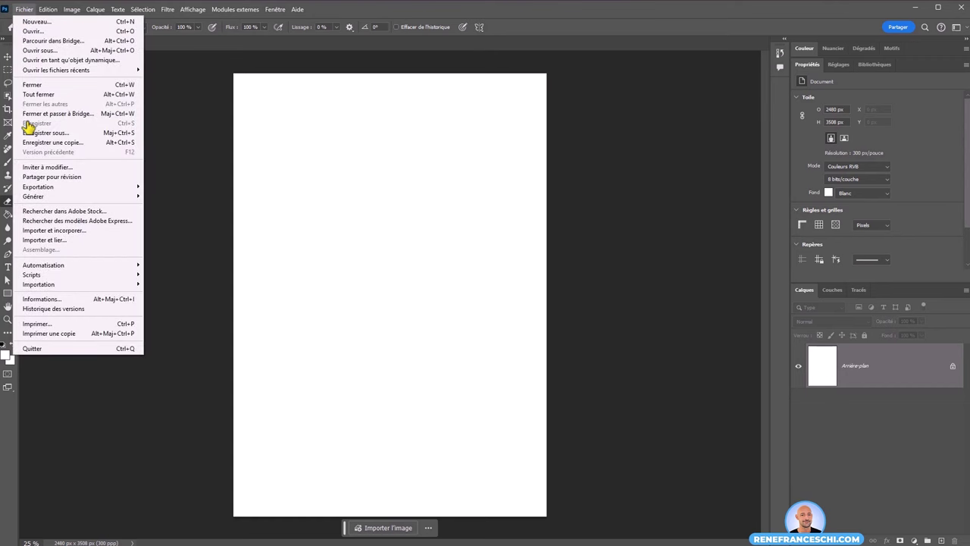
click(168, 9)
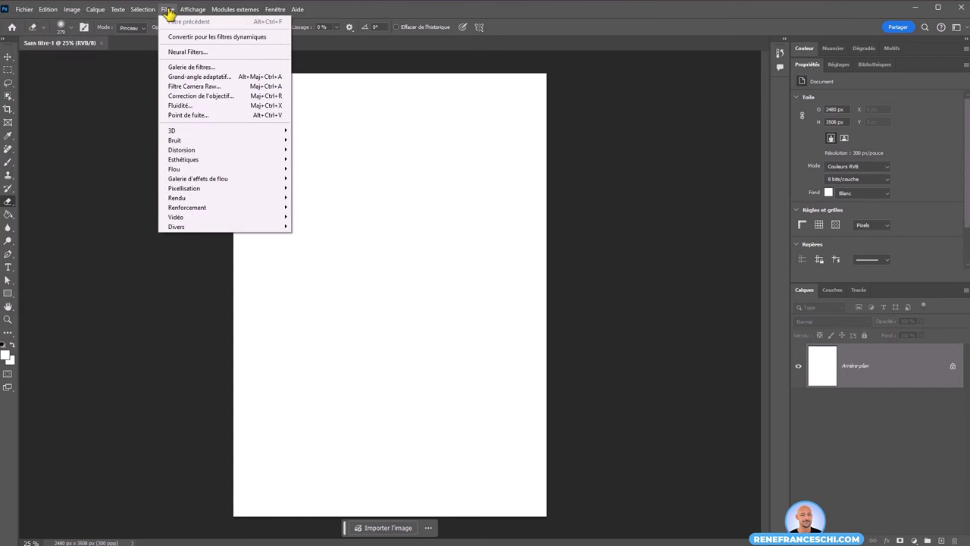
click(168, 9)
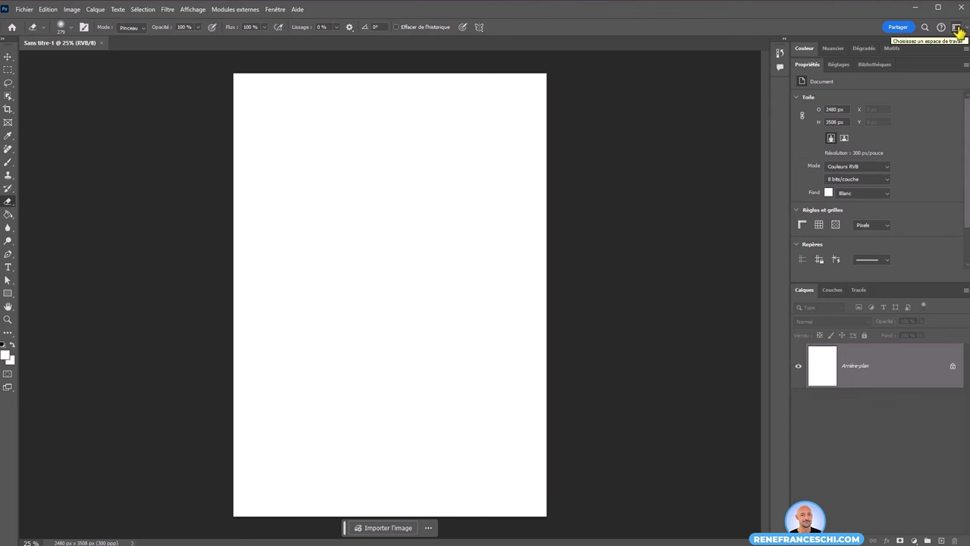
- Reset the Les indispensables workspace to its default panel layout
click(956, 27)
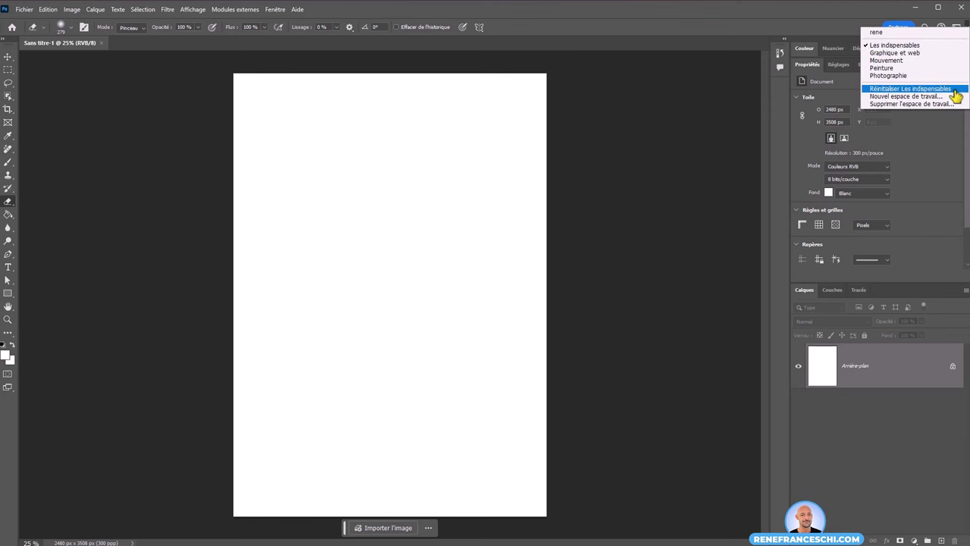
click(909, 89)
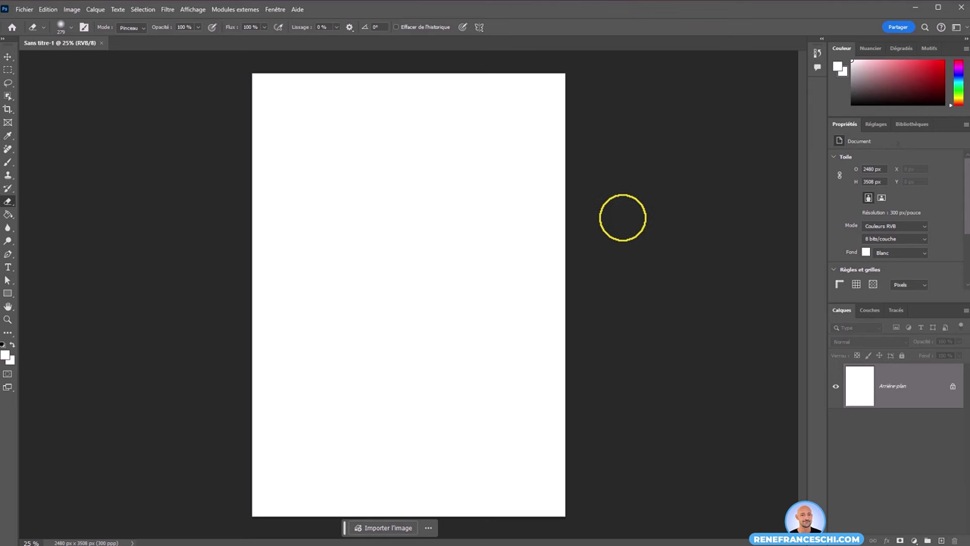
- Place the pool photo and scale it down to sit inside the A4 page
click(407, 528)
double_click(321, 292)
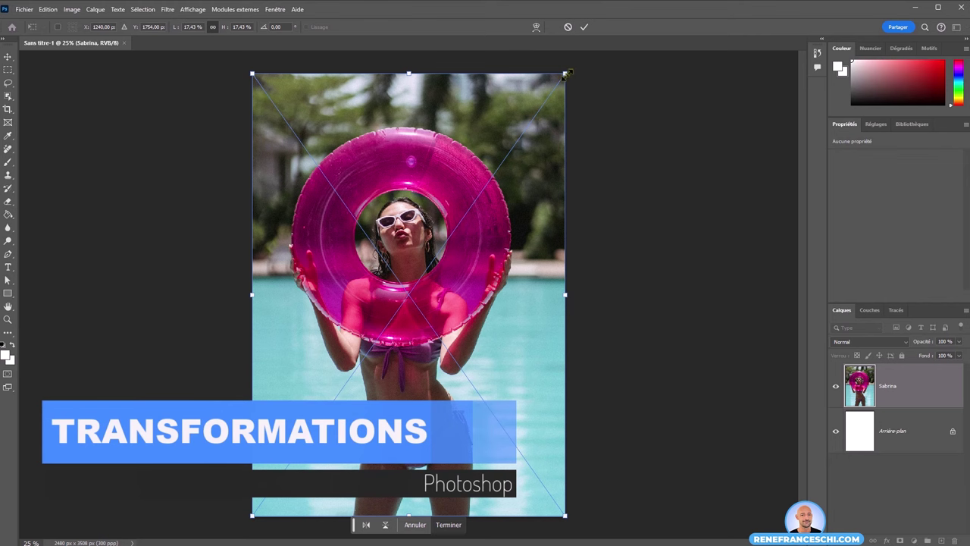
mouse_move(568, 73)
mouse_down()
mouse_move(516, 142)
mouse_move(583, 39)
mouse_move(523, 133)
mouse_move(581, 80)
mouse_move(507, 149)
mouse_move(535, 117)
mouse_move(508, 156)
mouse_move(525, 133)
mouse_move(519, 147)
mouse_move(545, 153)
mouse_up()
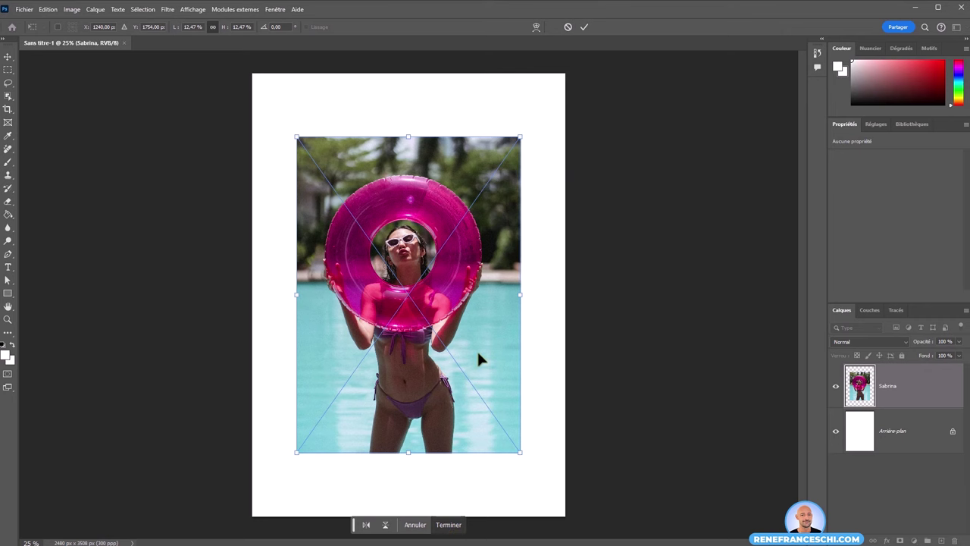
key(Return)
key(e)
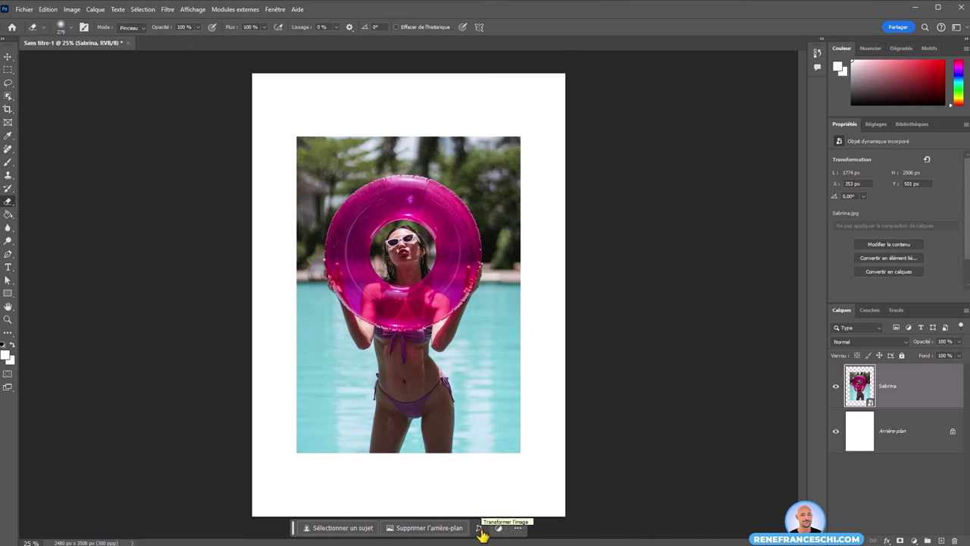
- Scale the photo slightly from its top-right corner and commit the transform
click(480, 529)
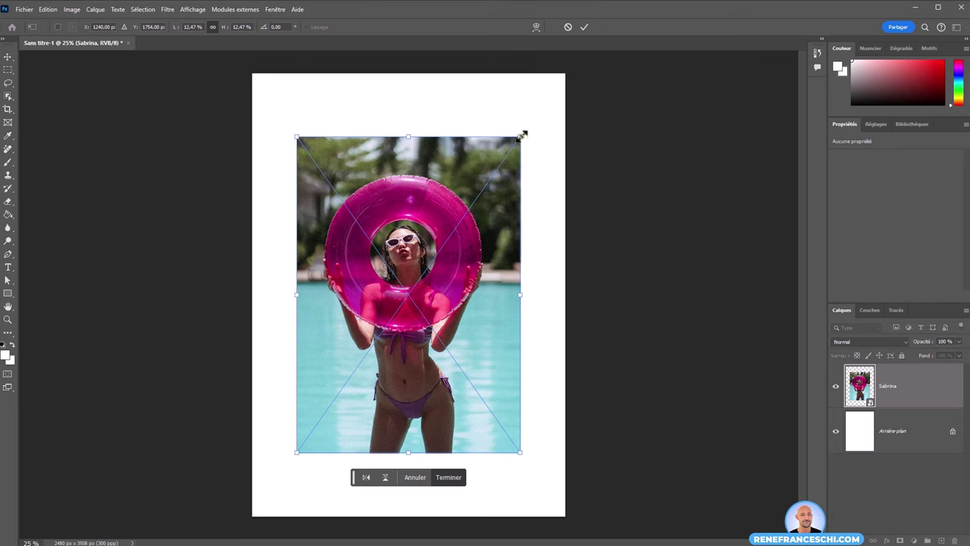
mouse_move(521, 135)
mouse_down()
mouse_move(536, 258)
mouse_move(549, 152)
mouse_move(522, 145)
mouse_move(525, 164)
mouse_move(539, 150)
mouse_move(520, 169)
mouse_move(531, 165)
mouse_move(520, 137)
mouse_up()
key(Return)
key(e)
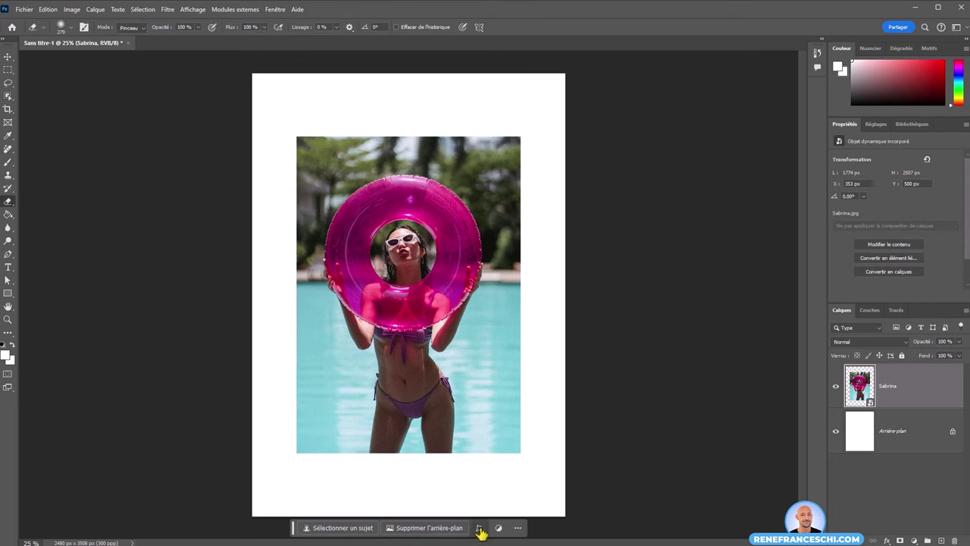
- Shrink the photo a touch more, test the flips, restore it upright and apply
click(479, 528)
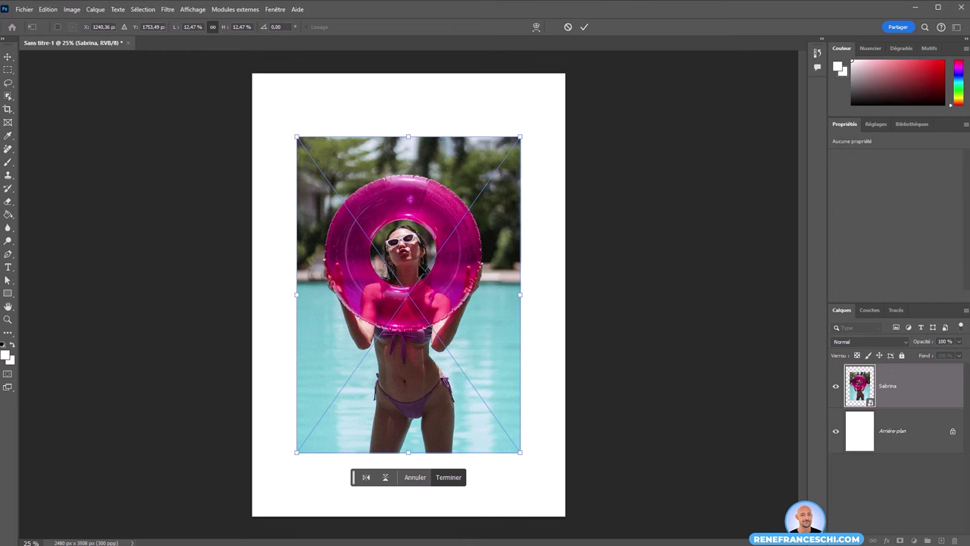
drag(521, 137, 519, 139)
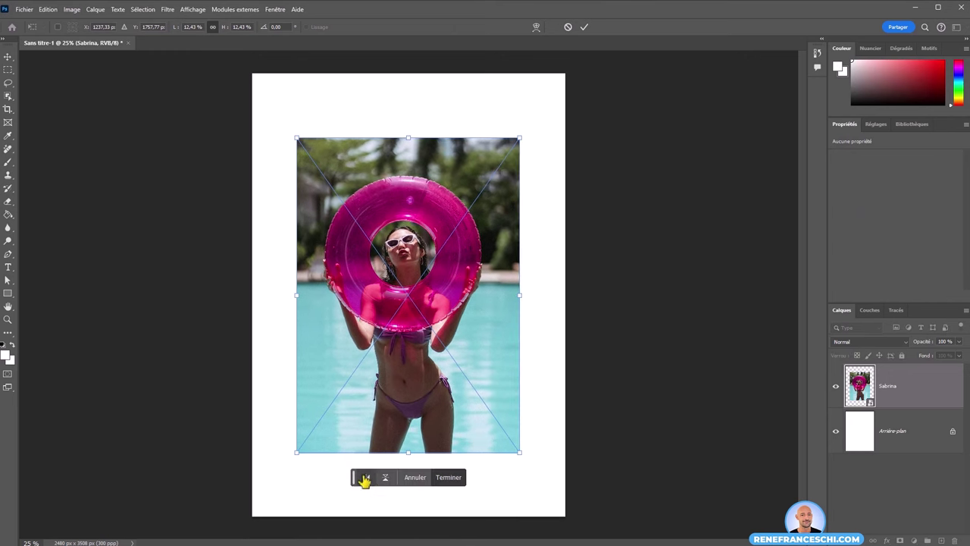
click(364, 481)
click(364, 479)
click(365, 478)
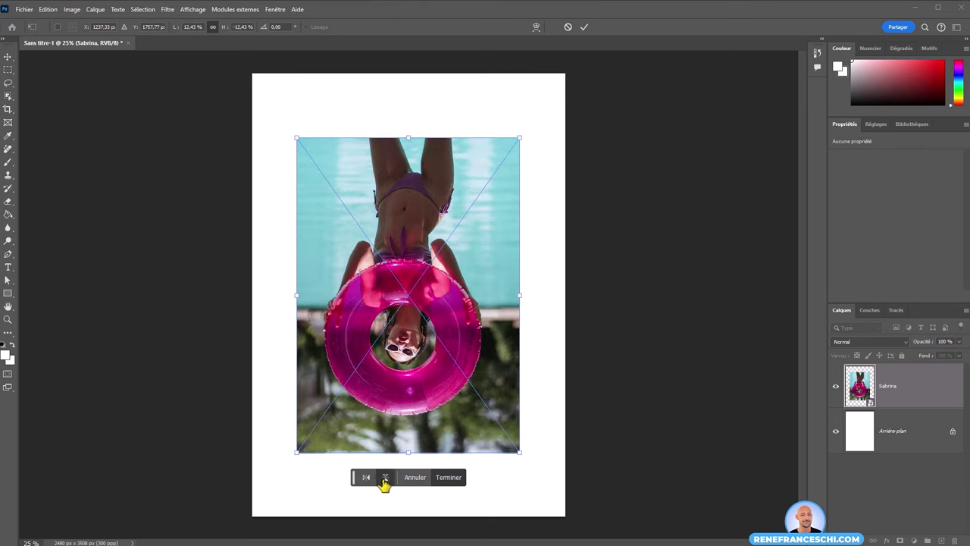
click(385, 479)
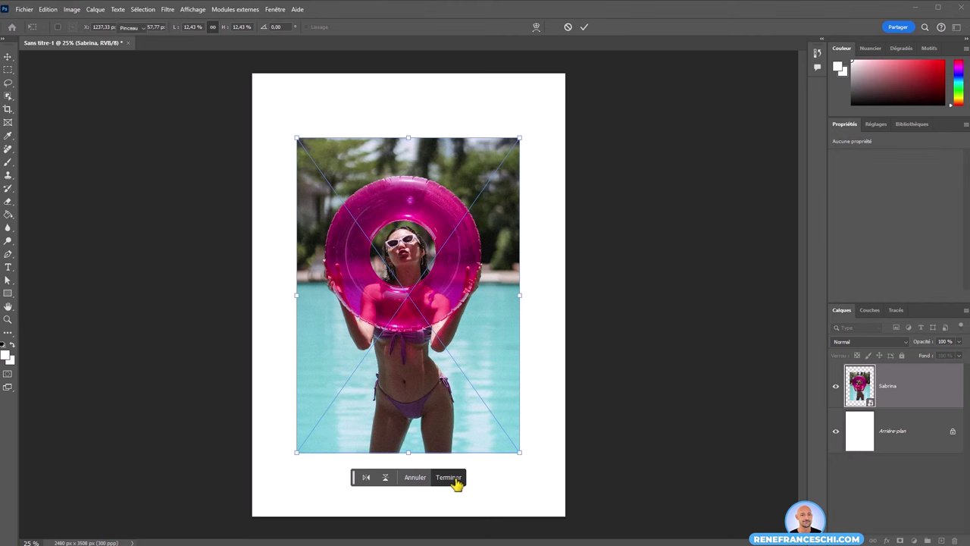
click(454, 478)
key(e)
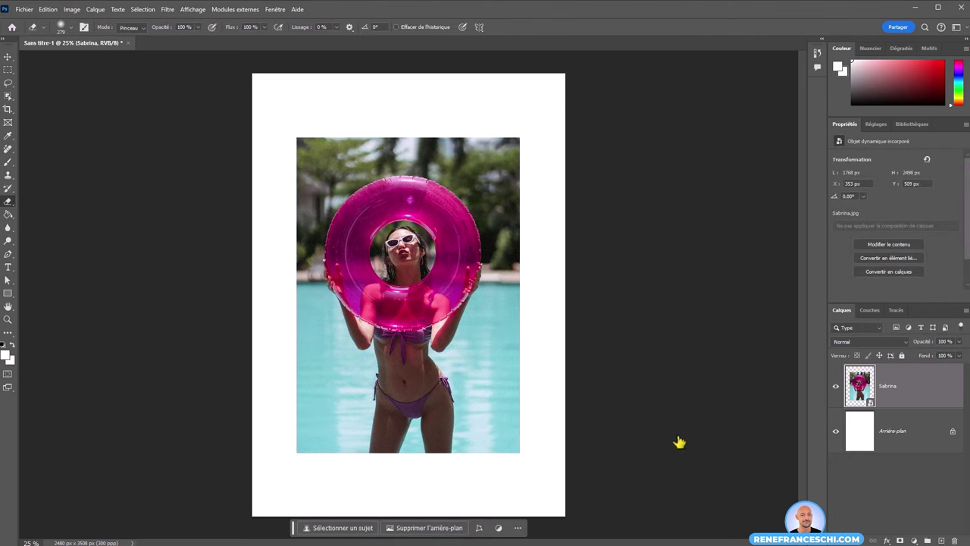
- Rotate the photo about 2 degrees
click(480, 529)
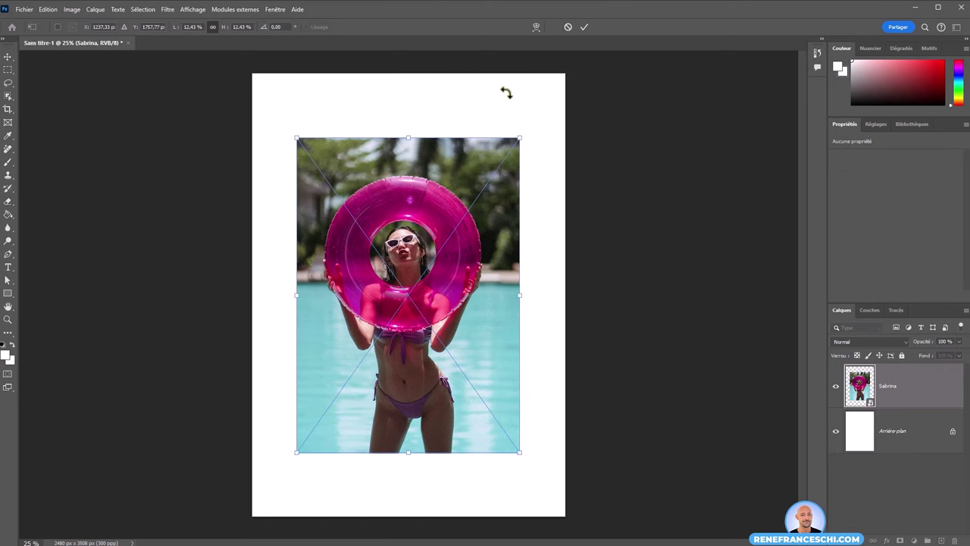
drag(507, 93, 526, 149)
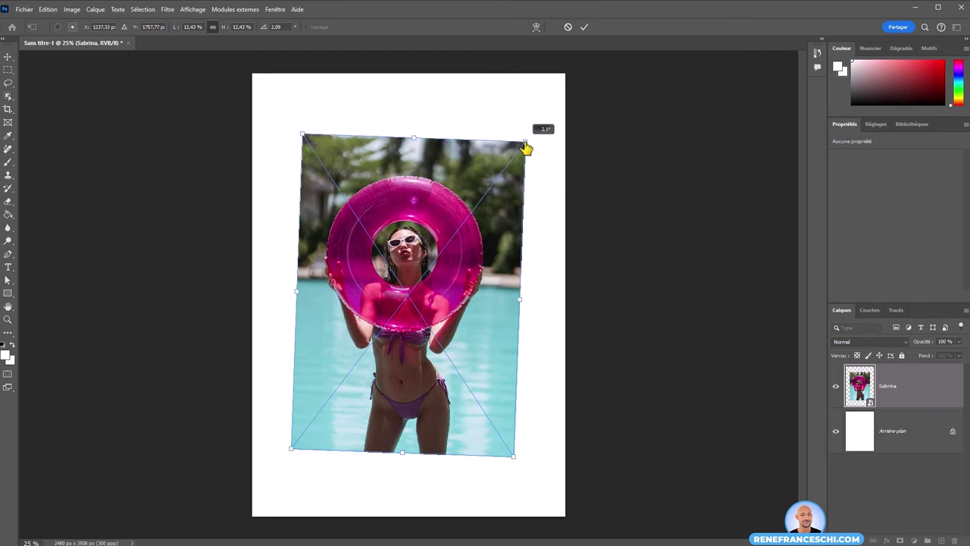
key(Return)
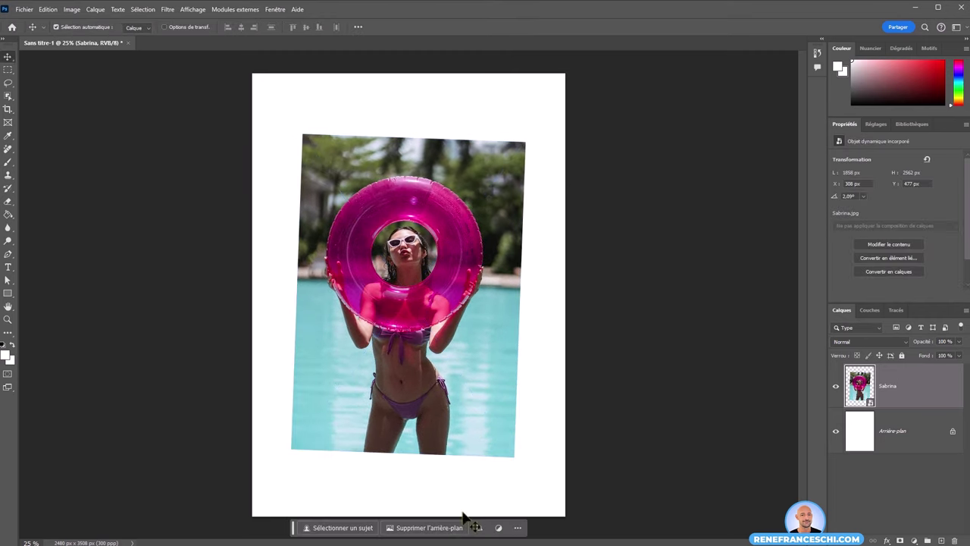
- Distort the photo by pulling its top-left and top-right corners
click(478, 528)
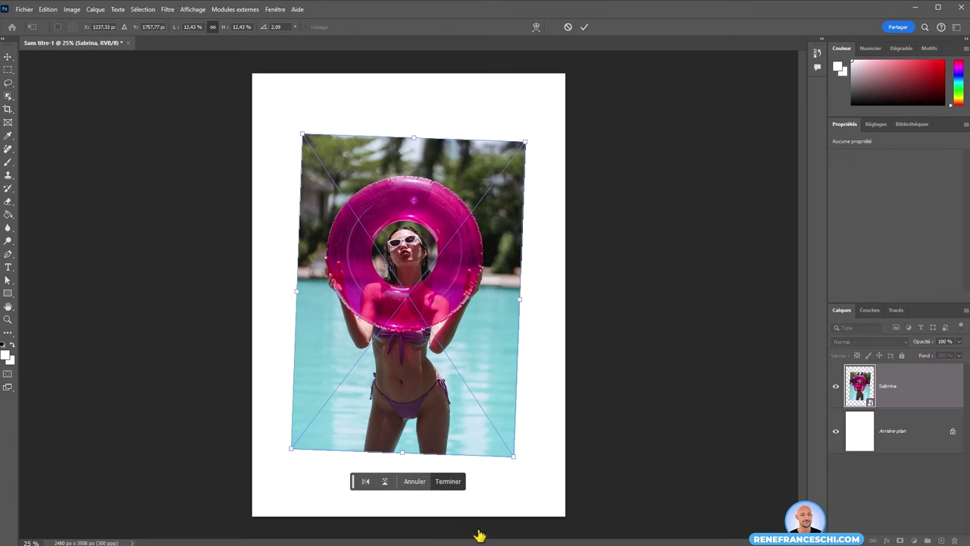
right_click(441, 244)
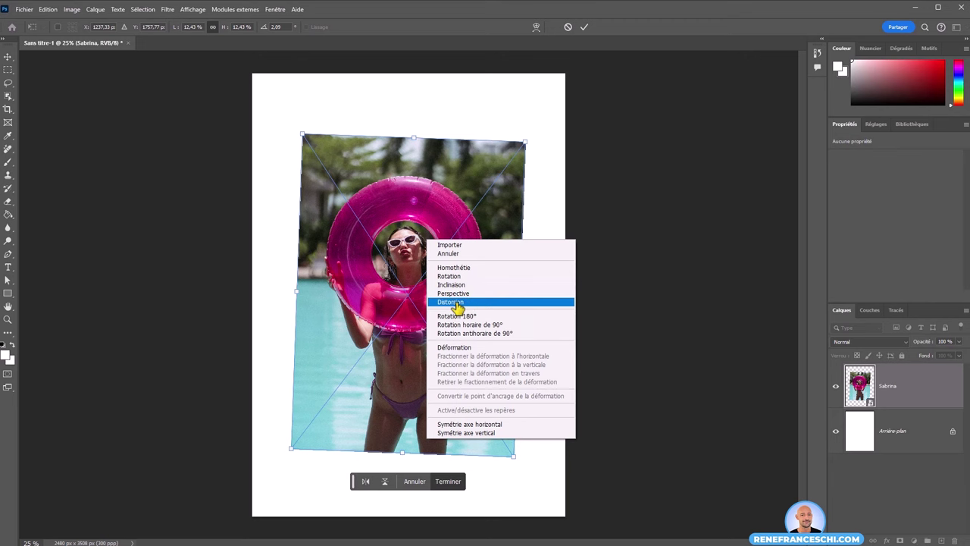
click(453, 302)
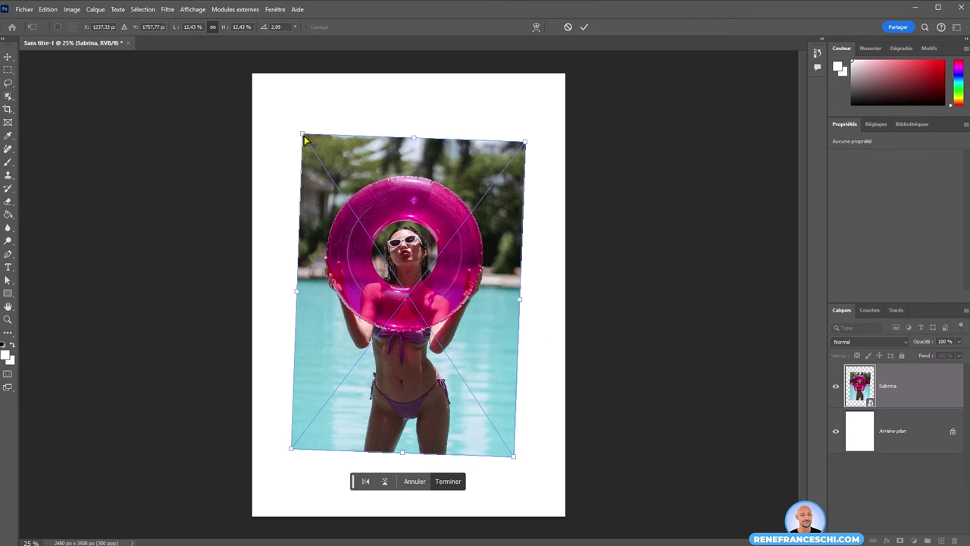
mouse_move(304, 137)
mouse_down()
mouse_move(346, 173)
mouse_move(300, 153)
mouse_up()
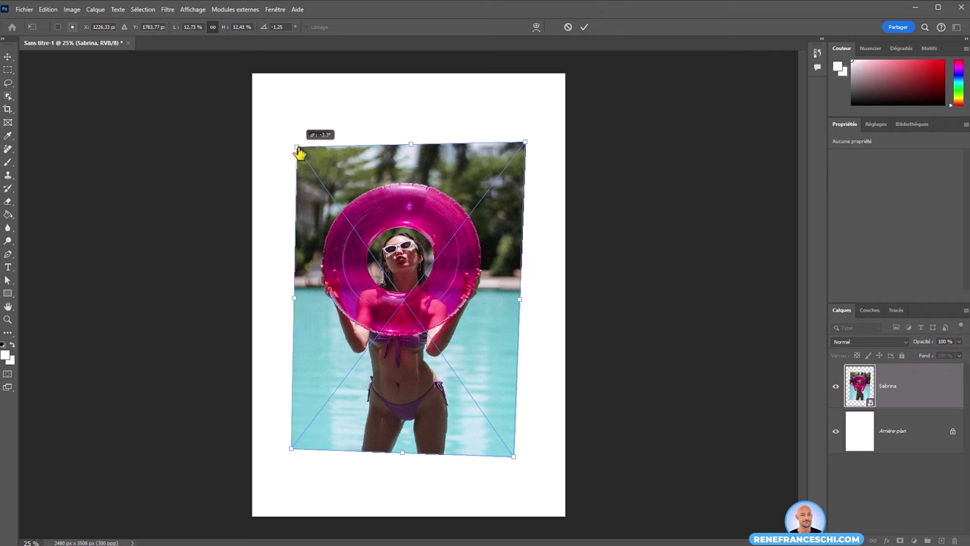
drag(299, 153, 298, 148)
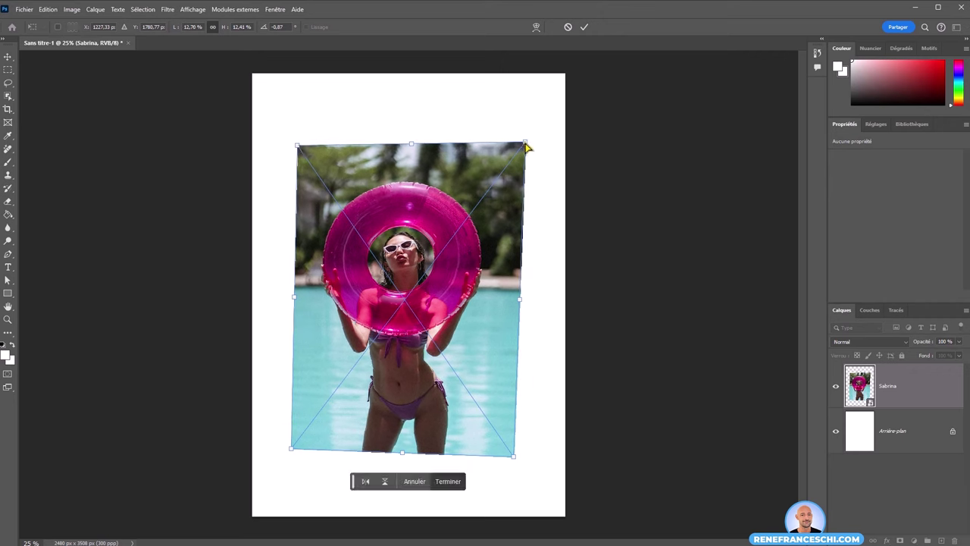
drag(528, 147, 524, 143)
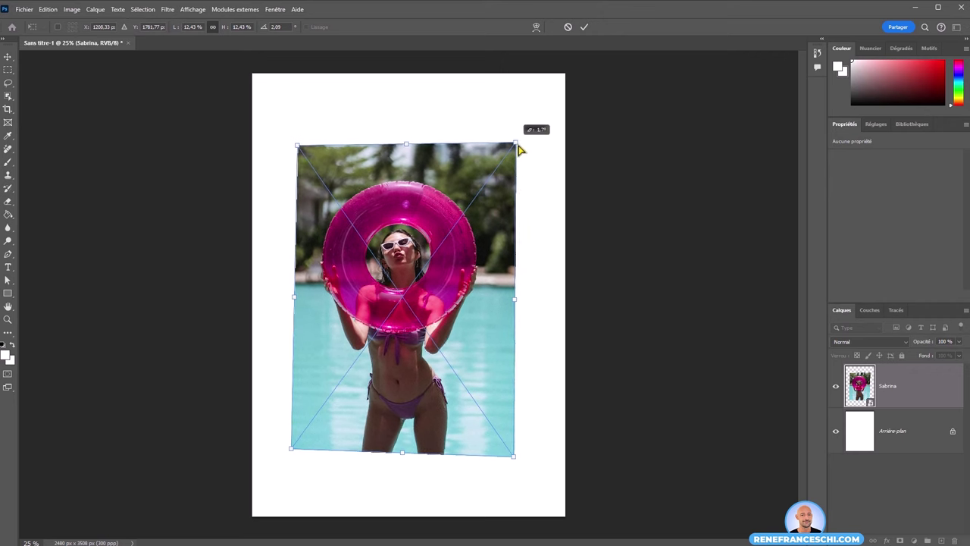
- Warp the photo into a slightly bent shape around the ring and apply
right_click(439, 198)
click(468, 304)
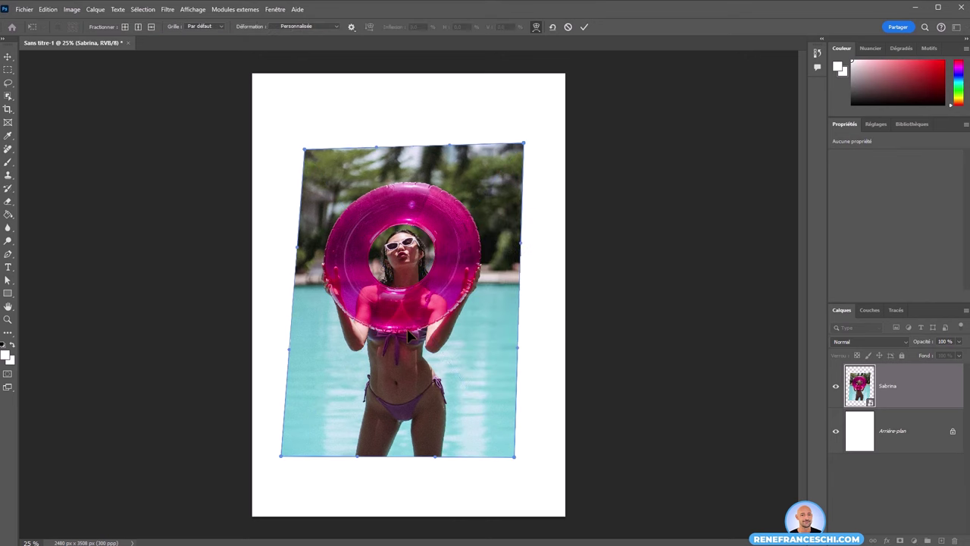
drag(409, 335, 407, 385)
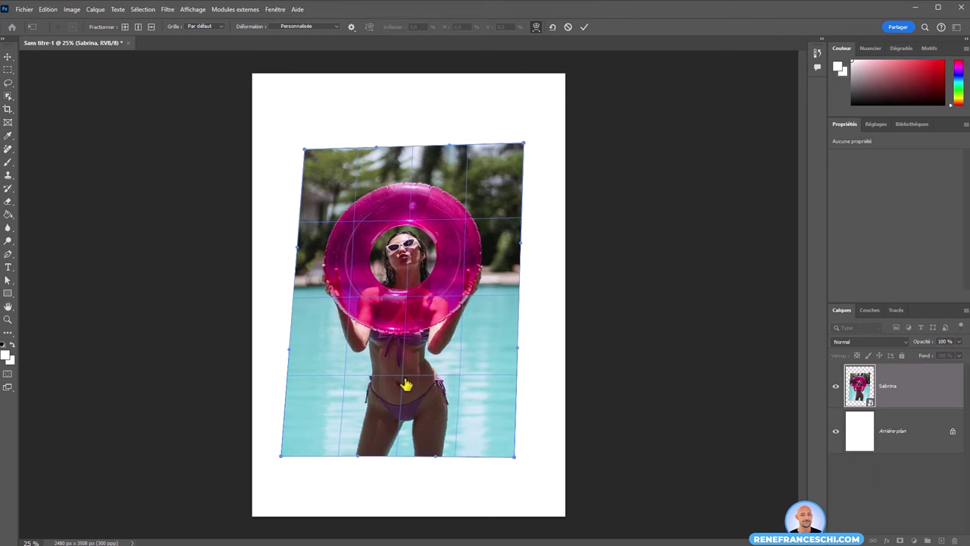
drag(407, 385, 400, 384)
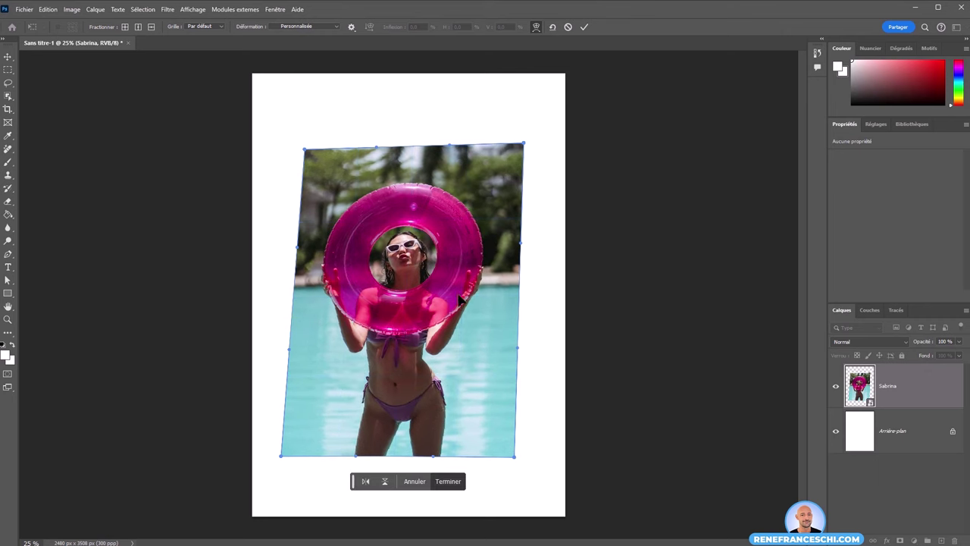
drag(455, 184, 476, 205)
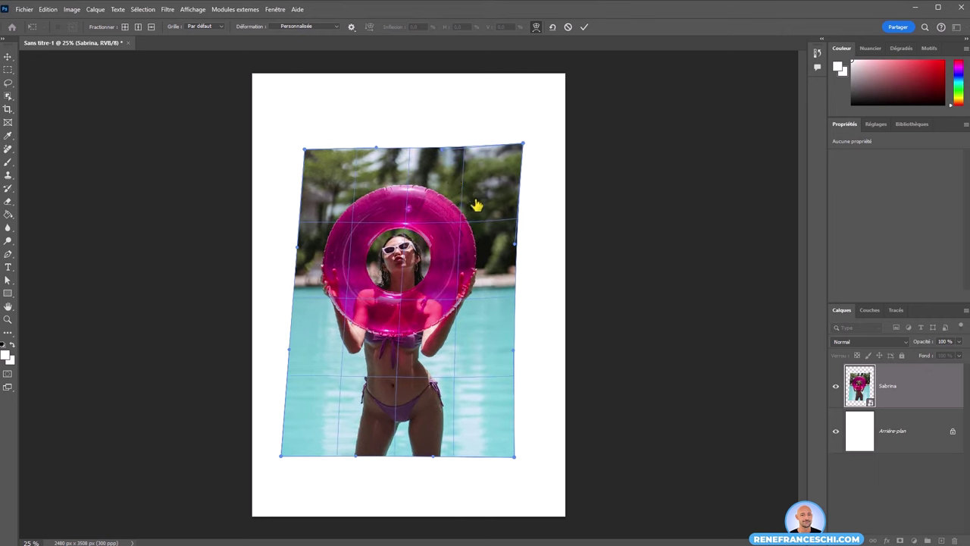
key(Return)
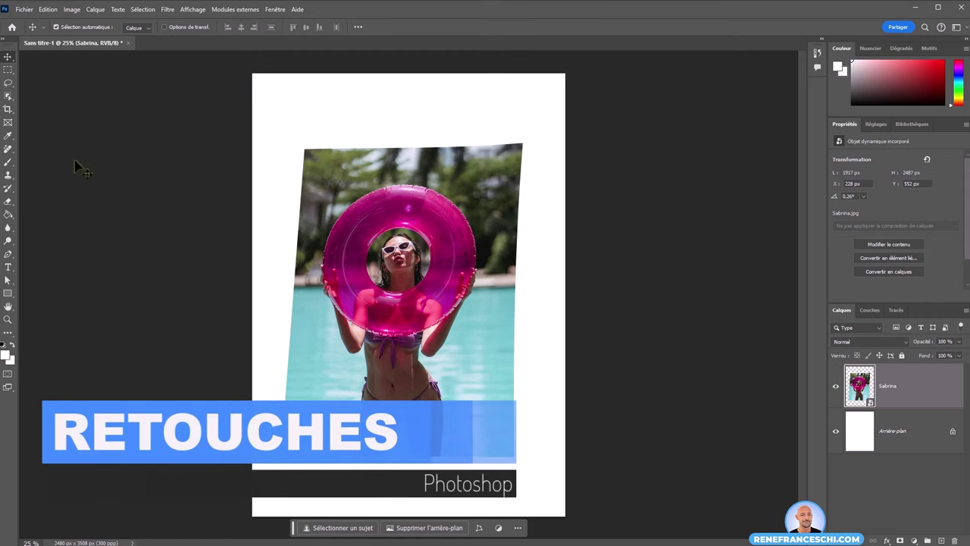
- Choose the Remove tool from the healing tools flyout
click(8, 148)
right_click(8, 149)
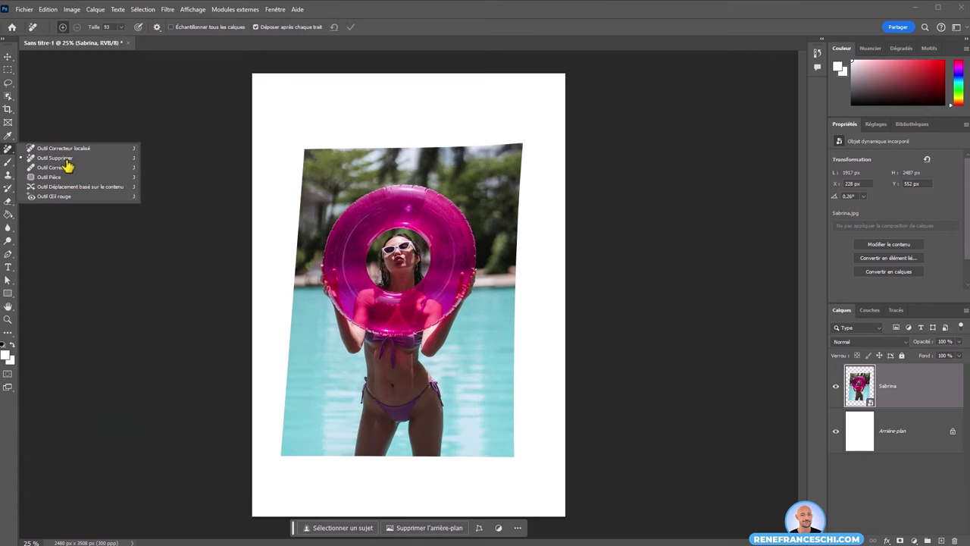
click(61, 159)
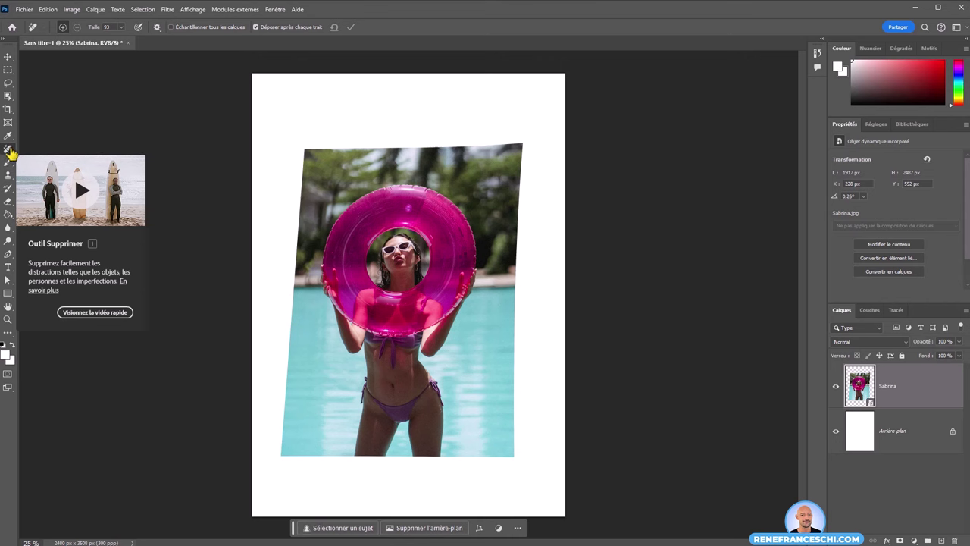
right_click(10, 151)
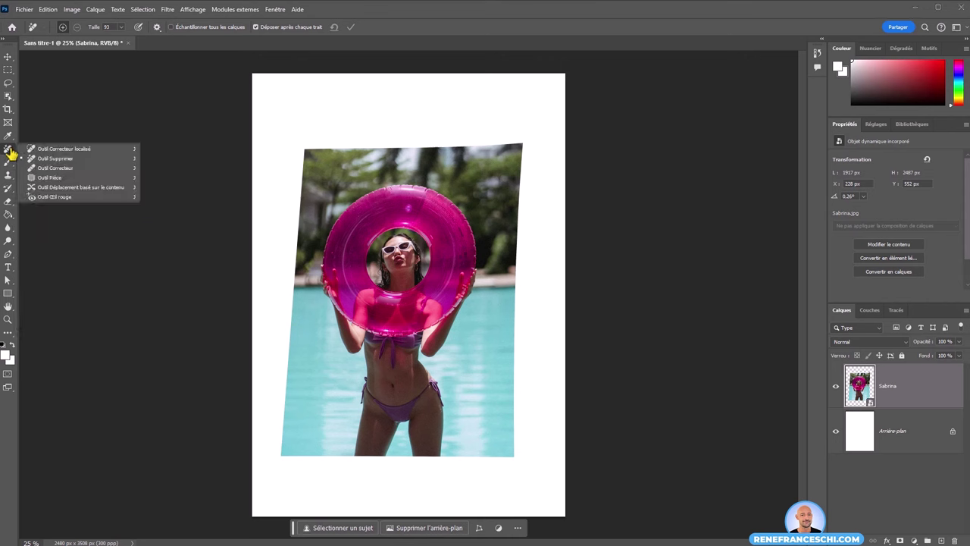
click(61, 160)
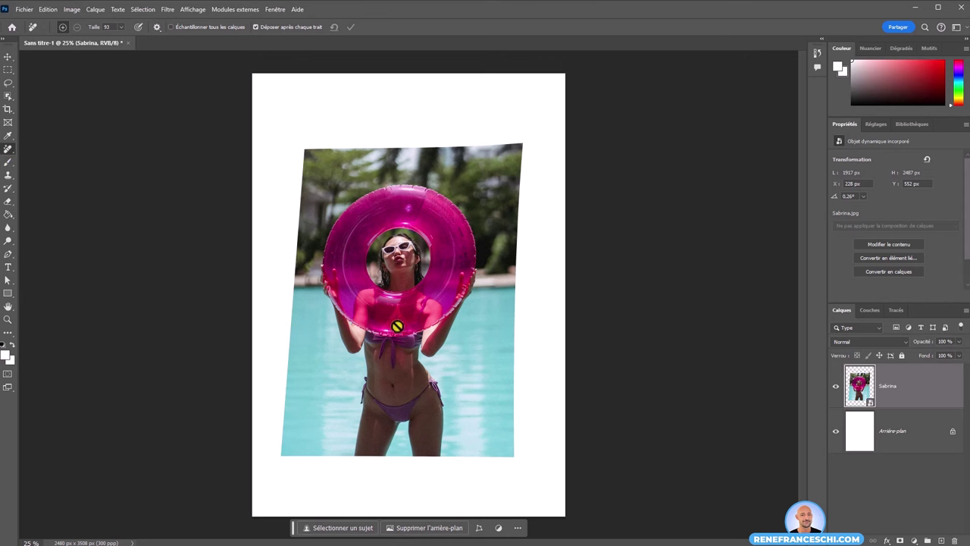
- Dismiss the smart-object warning and rasterize the Sabrina layer
click(402, 330)
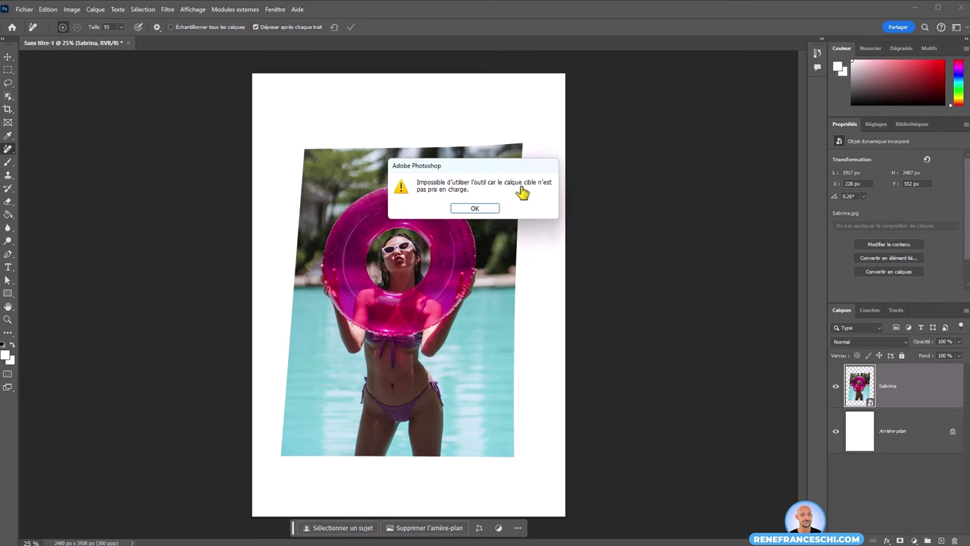
click(470, 208)
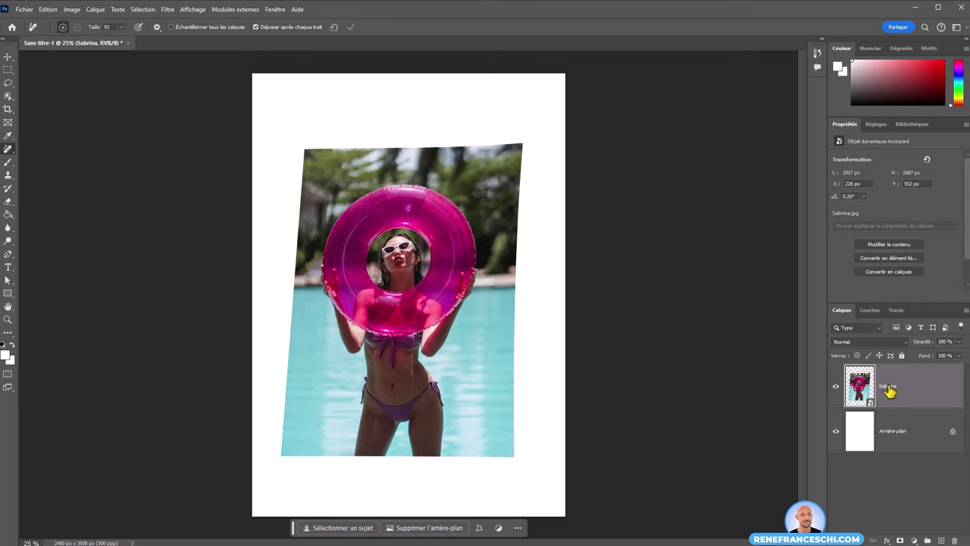
right_click(938, 393)
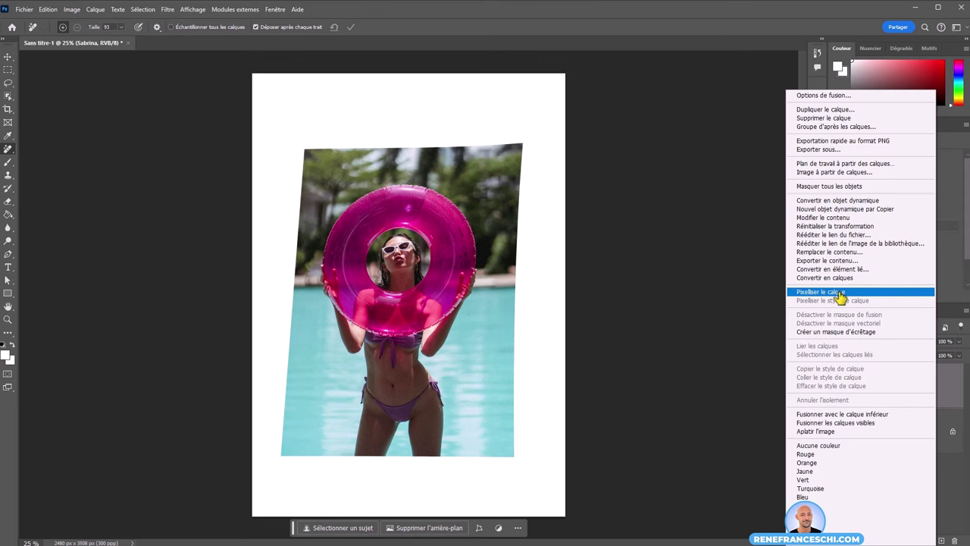
click(839, 293)
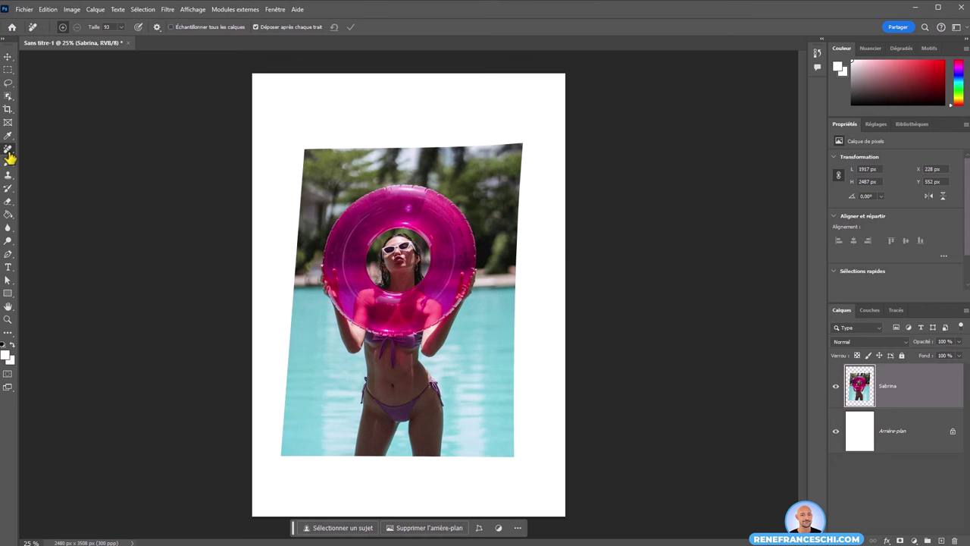
- With a smaller Remove brush, erase the bikini string and sliver along the hip
drag(99, 32, 94, 32)
scroll(388, 385, up, 3)
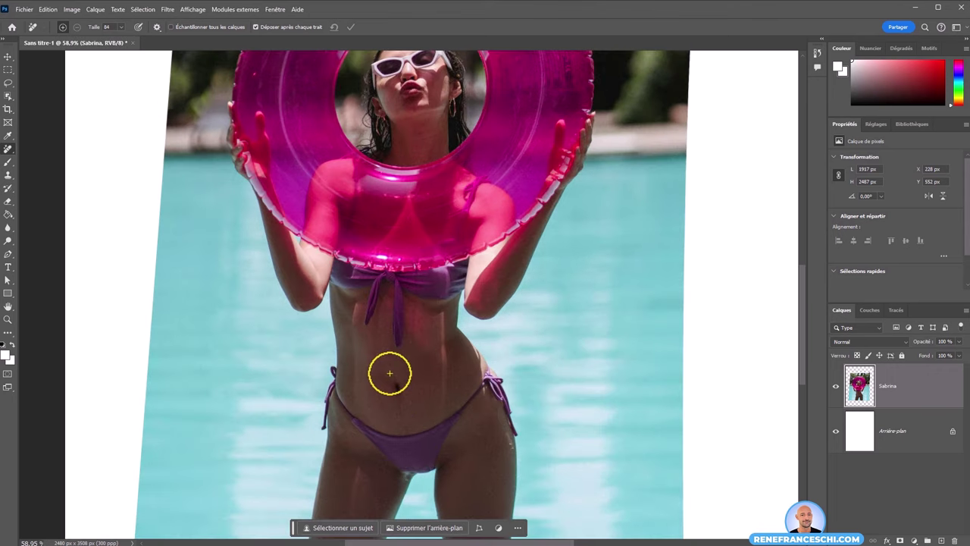
scroll(389, 373, up, 2)
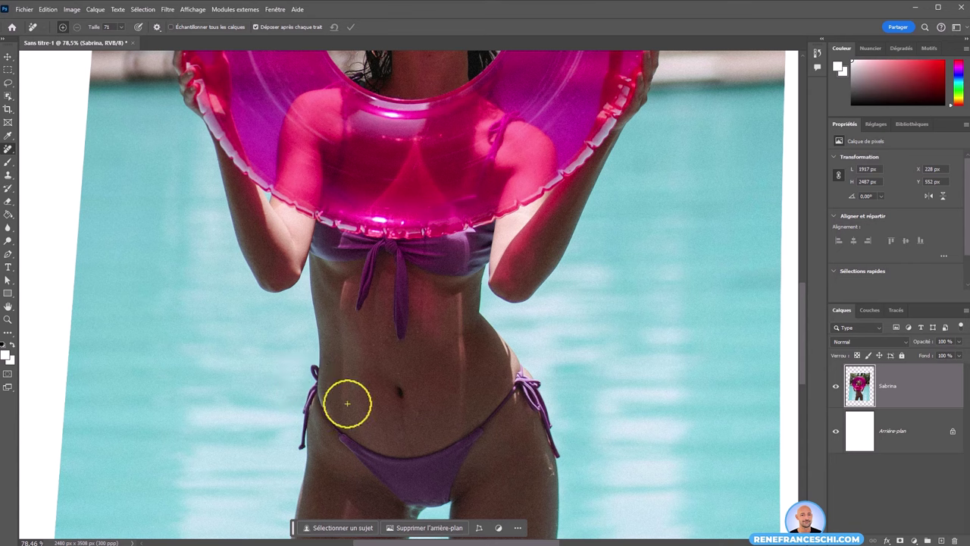
drag(319, 352, 301, 455)
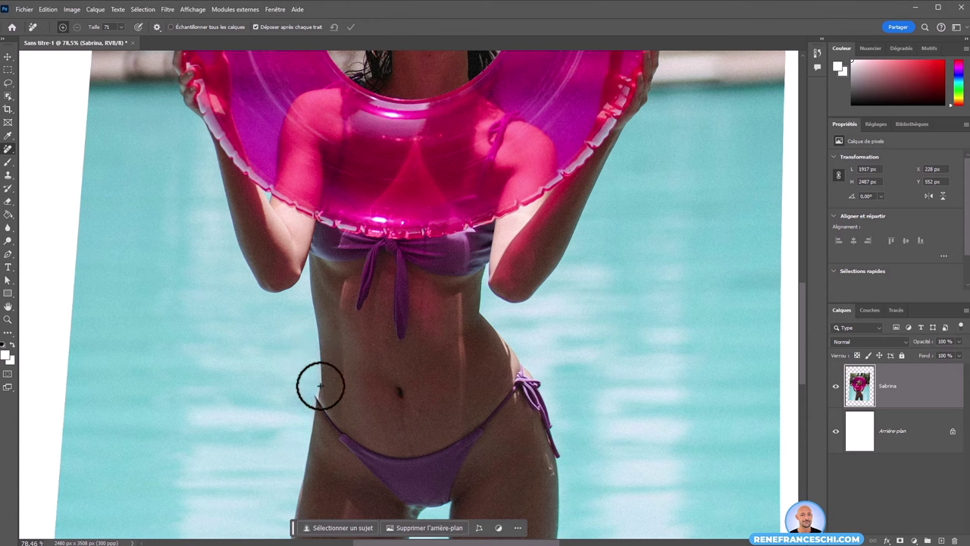
click(318, 426)
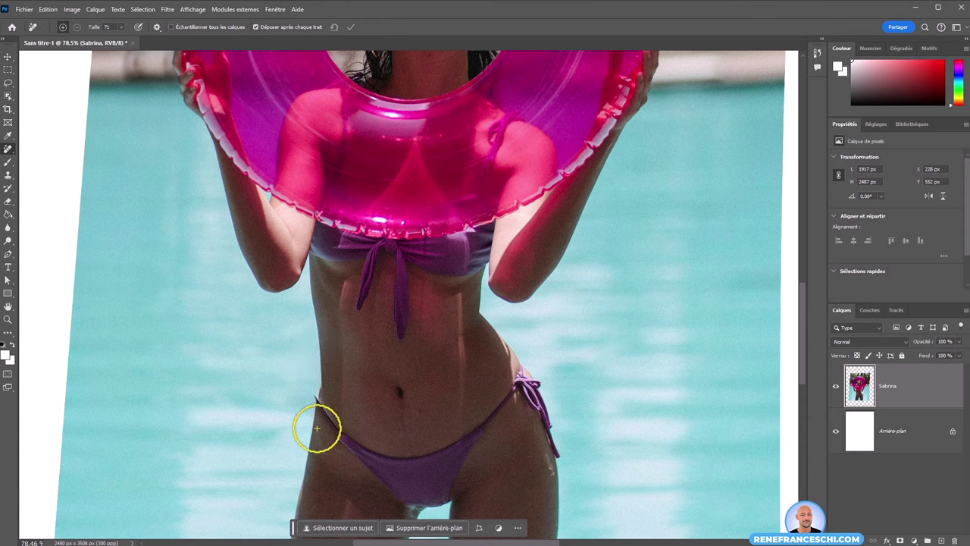
click(317, 423)
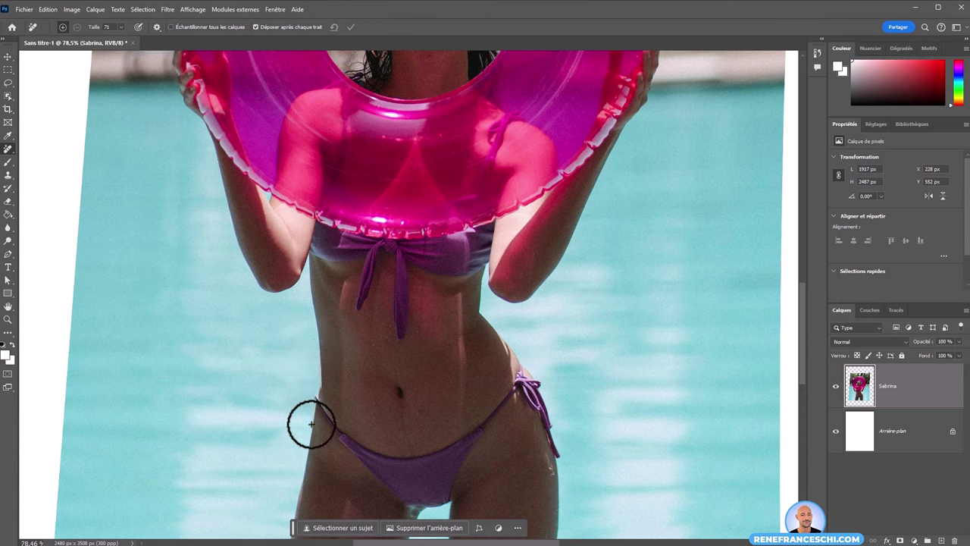
drag(316, 364, 307, 413)
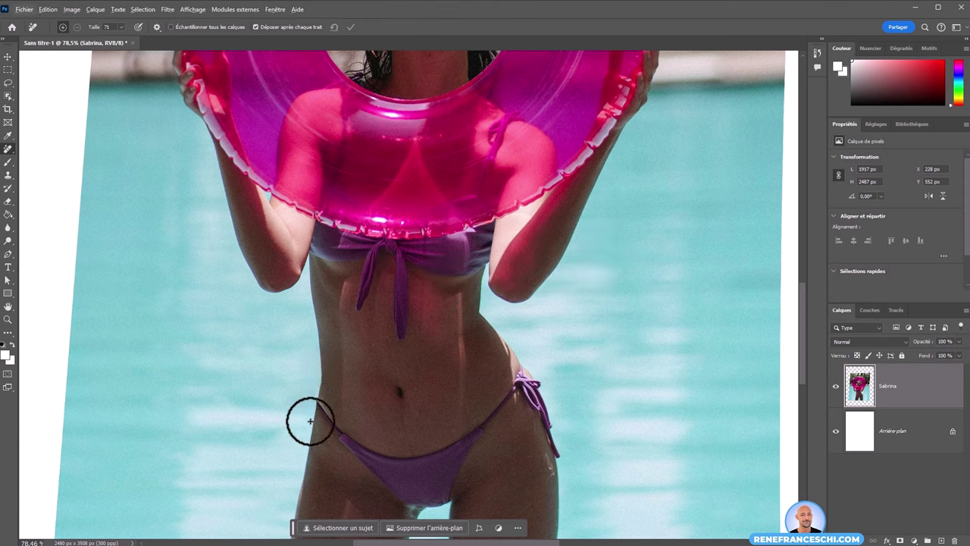
- Erase the pale fringe at the waist edge and fit the poster in view
scroll(308, 419, up, 5)
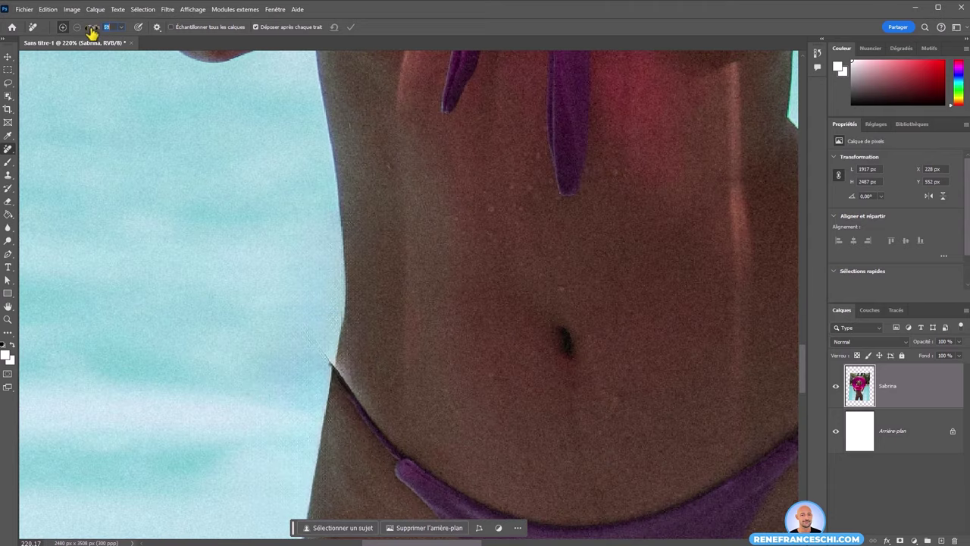
mouse_move(92, 32)
mouse_down()
mouse_move(92, 52)
mouse_move(87, 31)
mouse_up()
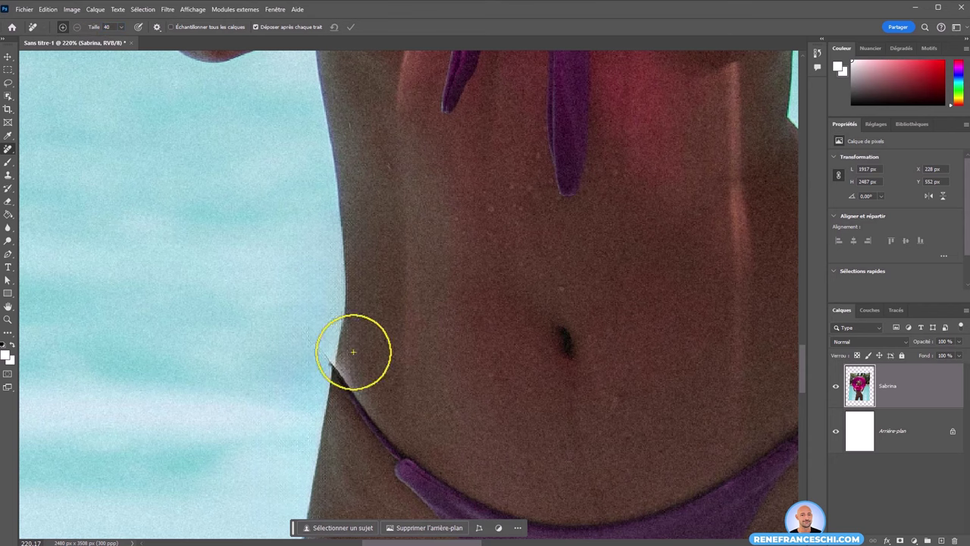
mouse_move(310, 335)
mouse_down()
mouse_move(318, 357)
mouse_move(293, 331)
mouse_move(322, 349)
mouse_up()
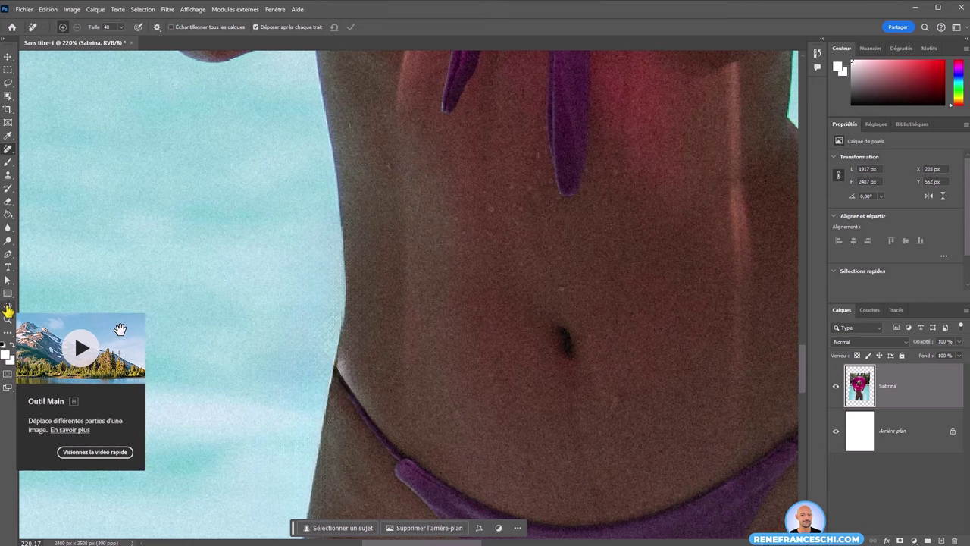
double_click(7, 310)
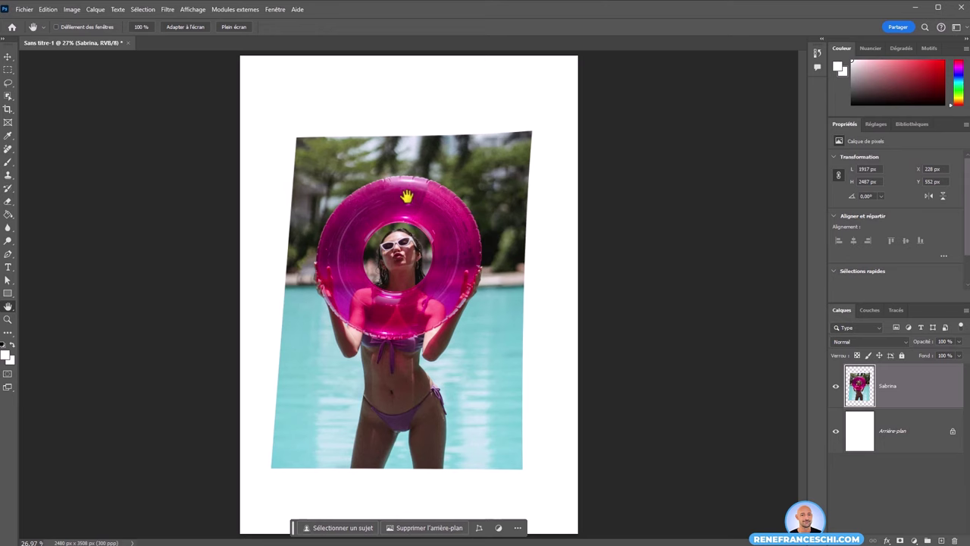
- Remove the purple blob on top of the pink float
drag(407, 199, 439, 195)
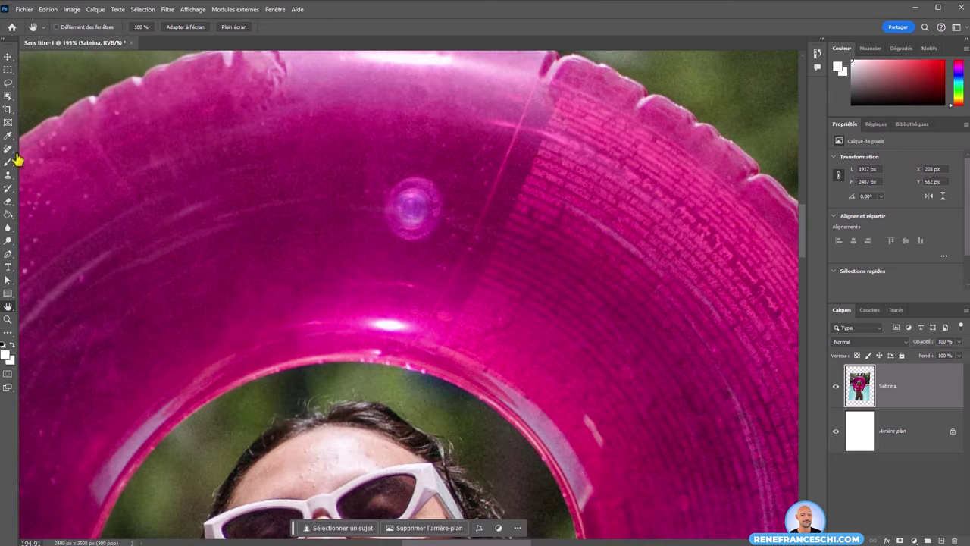
click(8, 149)
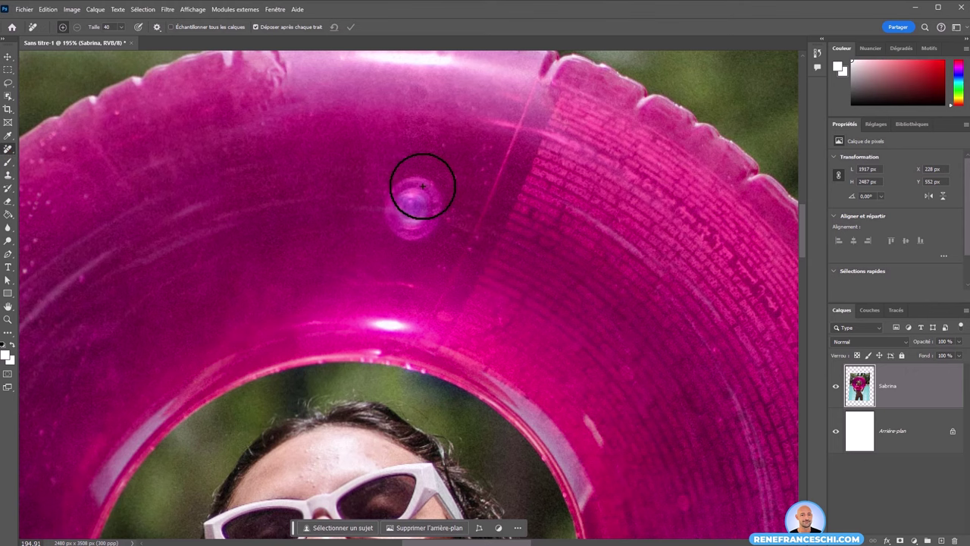
drag(429, 214, 413, 200)
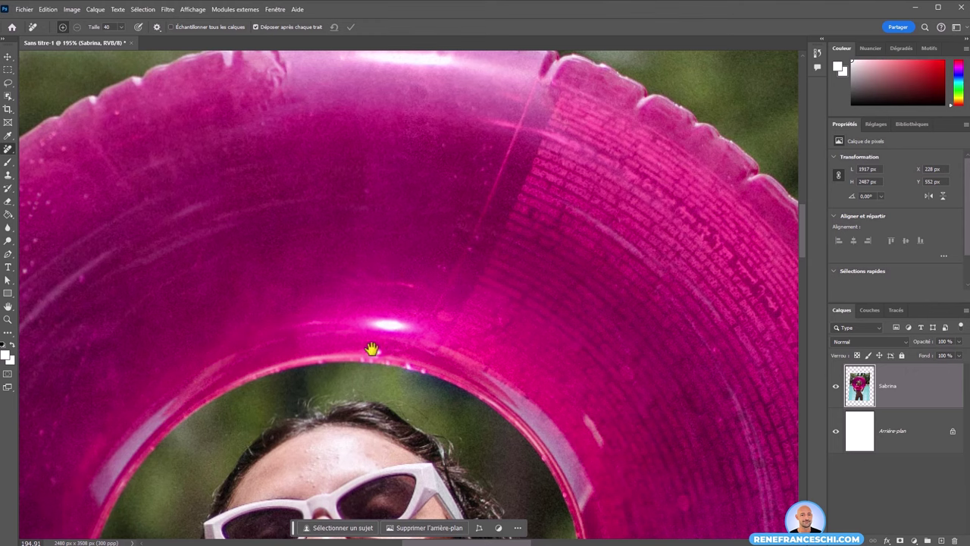
- Erase the dangling bikini tie strap below the float, then fit the poster on screen
drag(370, 346, 412, 129)
drag(422, 419, 424, 223)
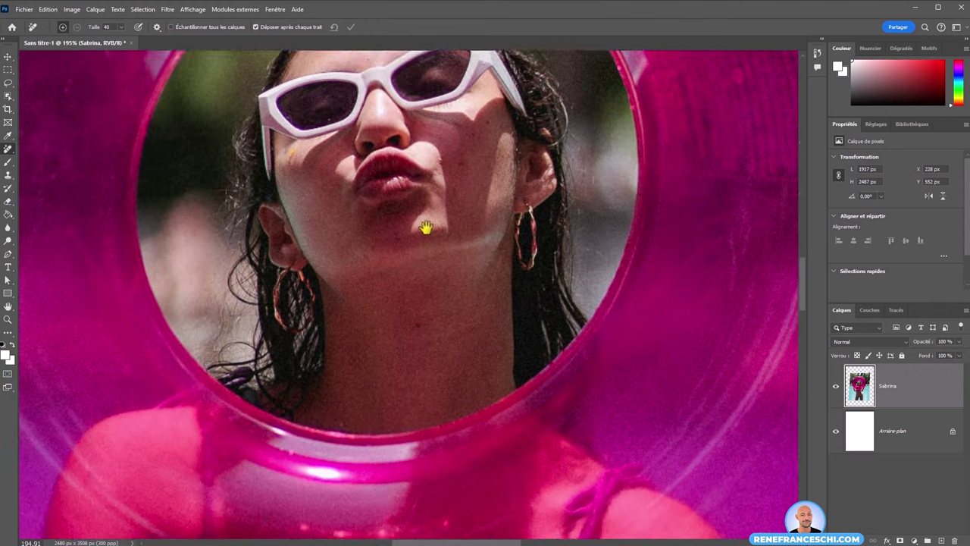
drag(407, 368, 368, 210)
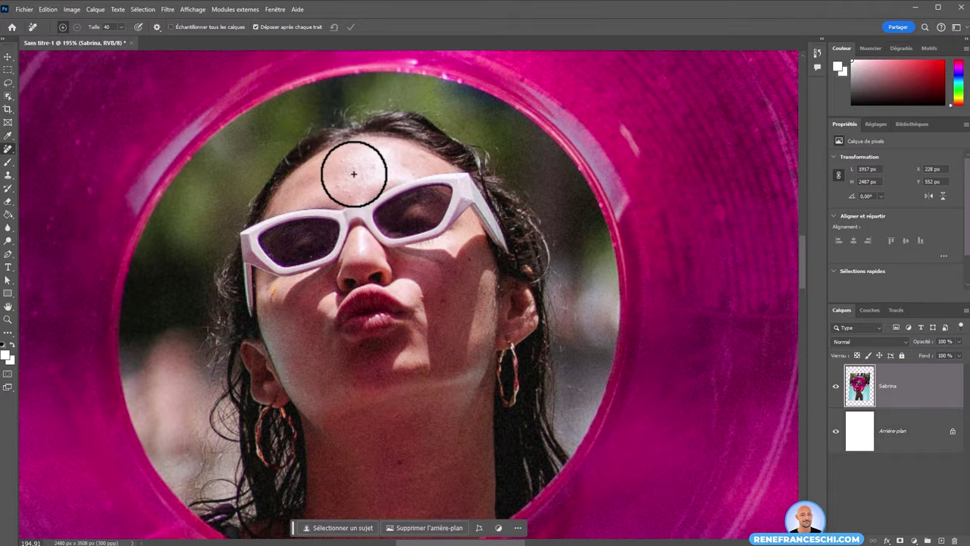
mouse_move(379, 493)
mouse_down()
mouse_move(409, 293)
mouse_move(378, 175)
mouse_move(367, 470)
mouse_up()
mouse_move(374, 340)
mouse_down()
mouse_move(379, 372)
mouse_move(364, 283)
mouse_move(391, 221)
mouse_move(416, 229)
mouse_up()
mouse_move(438, 301)
mouse_down()
mouse_move(433, 379)
mouse_move(450, 351)
mouse_move(442, 260)
mouse_move(413, 236)
mouse_up()
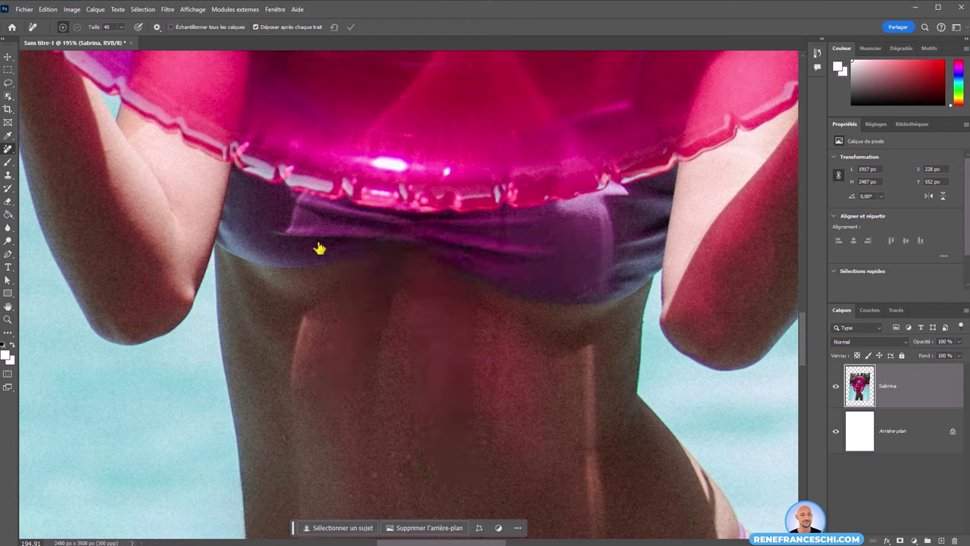
key(h)
key(ctrl+0)
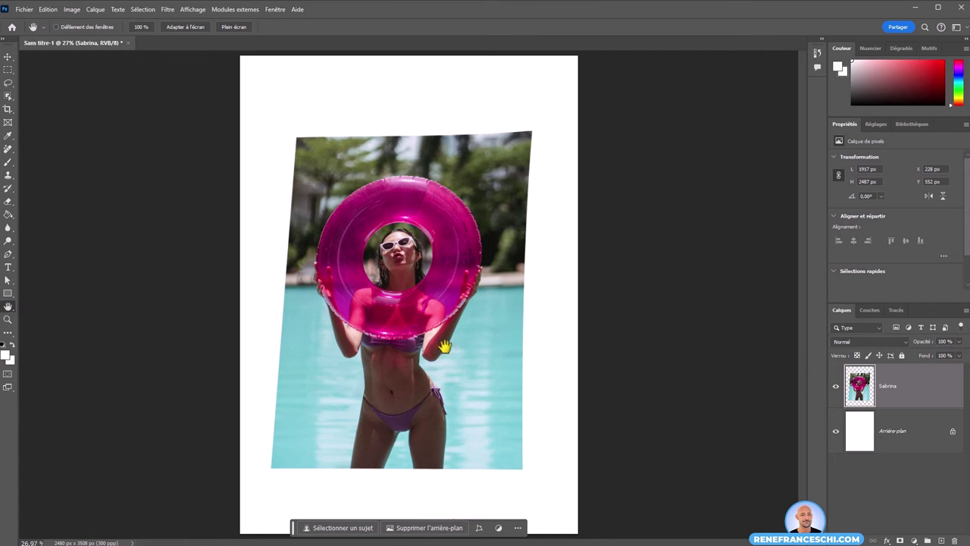
- Extend the subject selection over the pink float and zoom in on the face
click(9, 149)
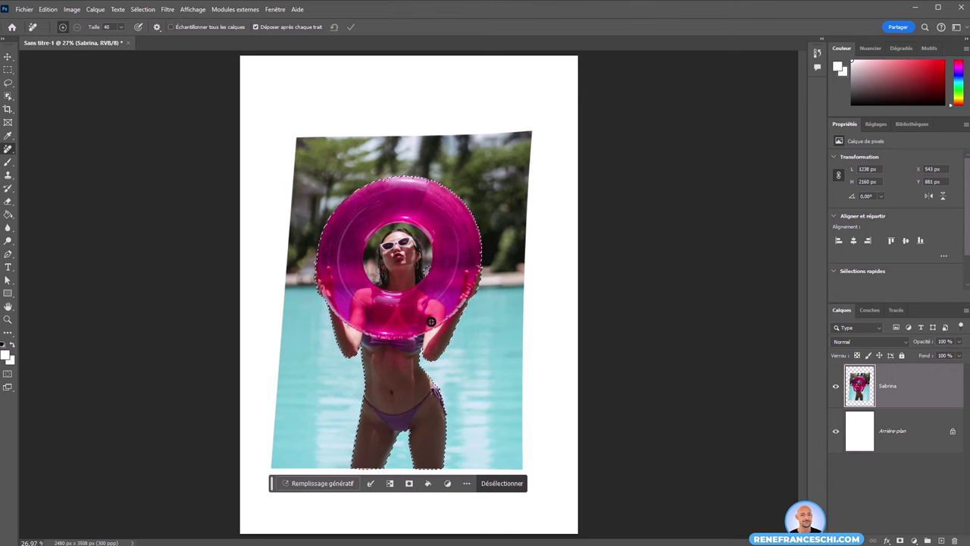
click(368, 300)
drag(367, 301, 388, 297)
mouse_move(369, 266)
mouse_down()
mouse_move(368, 236)
mouse_move(399, 258)
mouse_up()
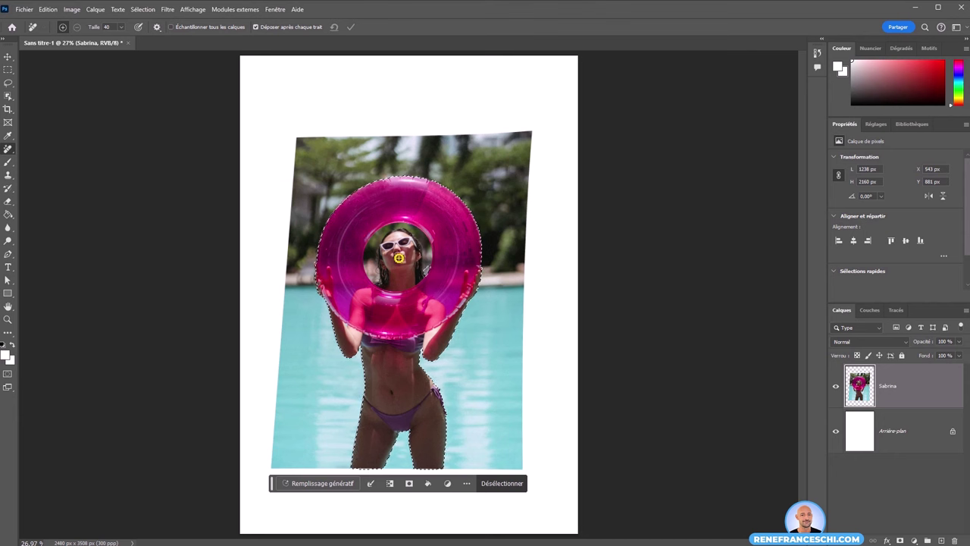
scroll(399, 258, up, 2)
scroll(402, 259, up, 3)
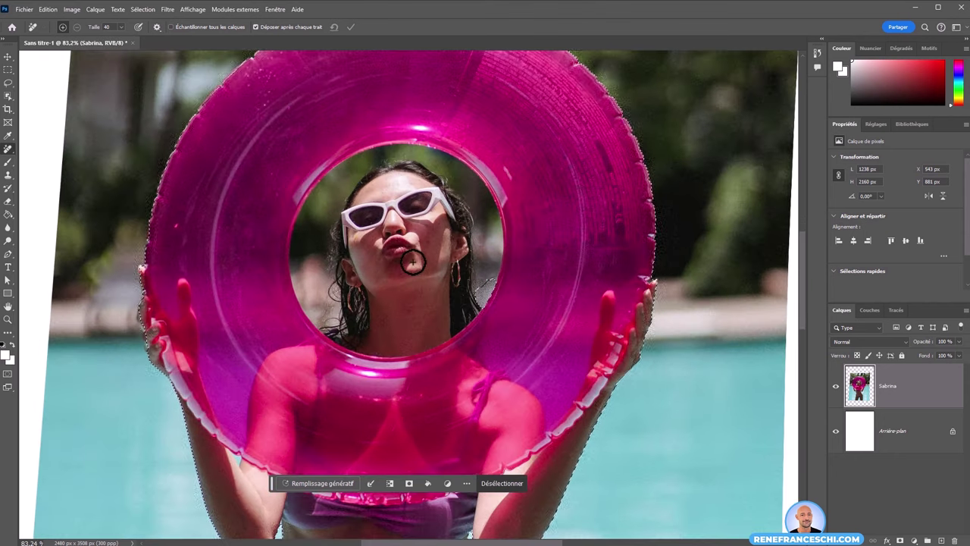
scroll(412, 262, up, 1)
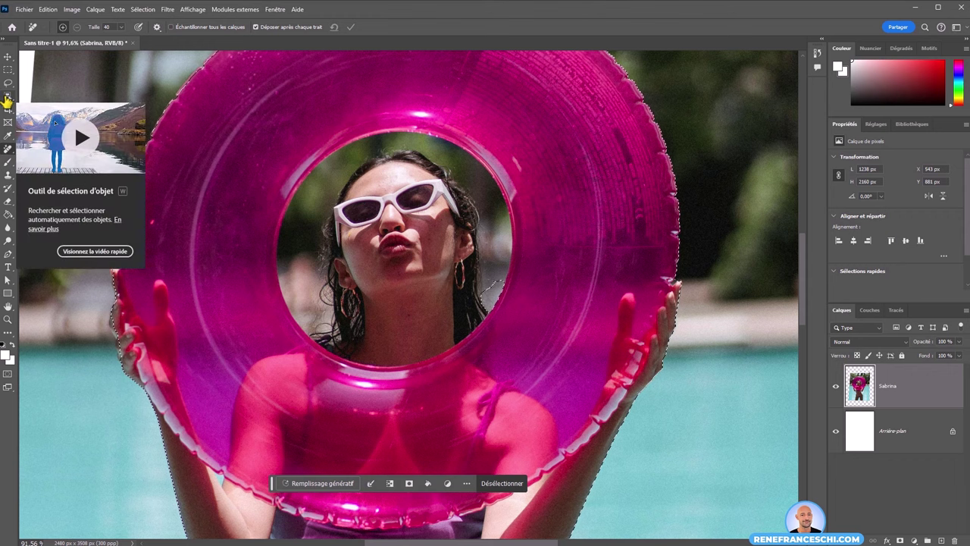
click(7, 97)
- Lasso the hole inside the float's ring, tracing around the chin, glasses and ear
right_click(7, 97)
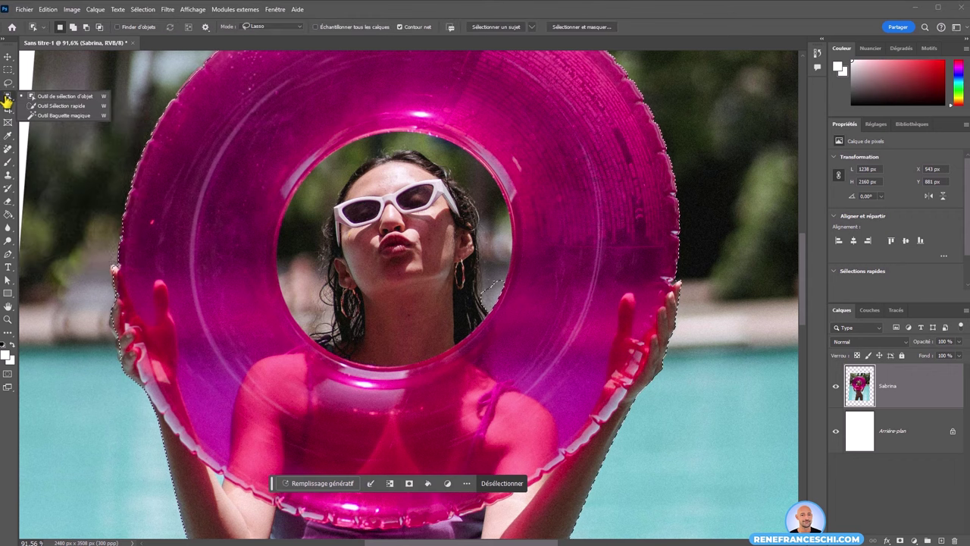
click(61, 101)
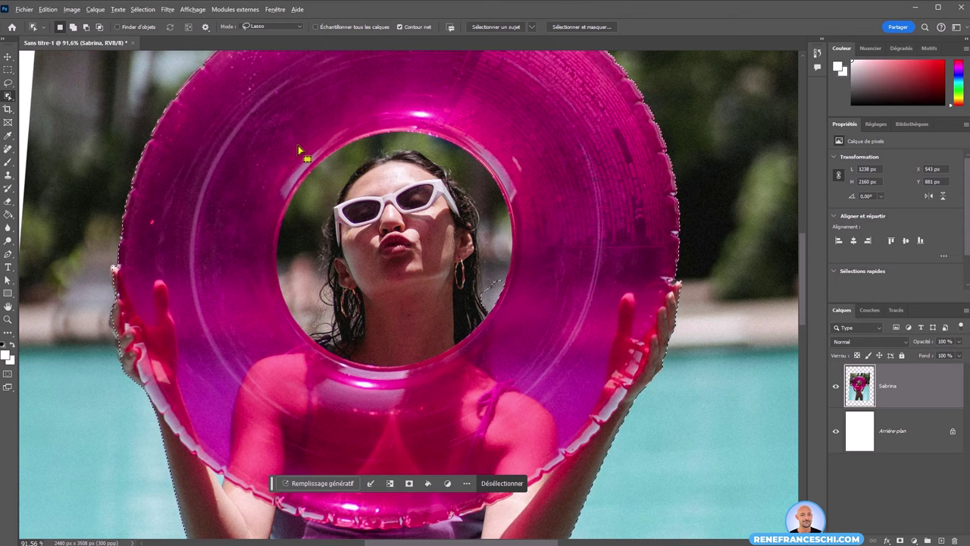
drag(298, 145, 274, 195)
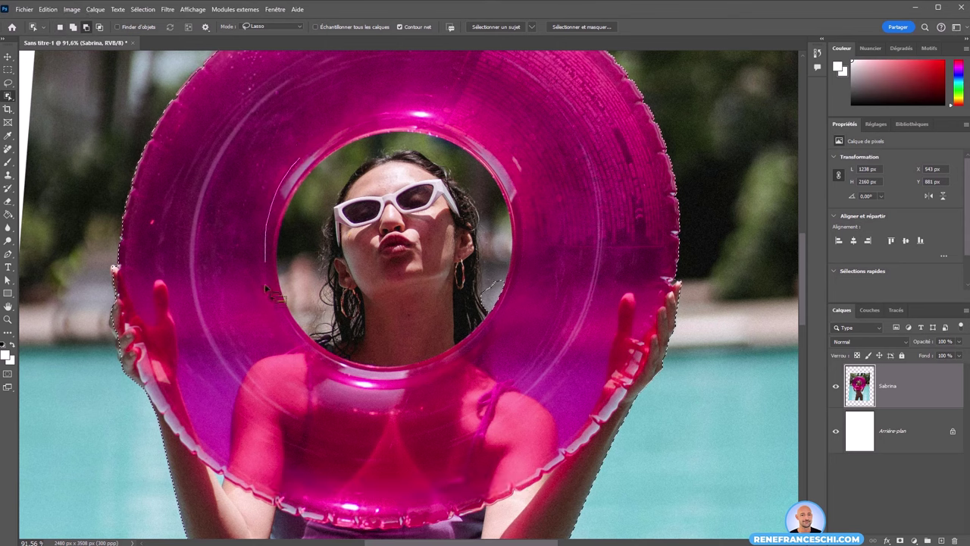
drag(280, 335, 424, 179)
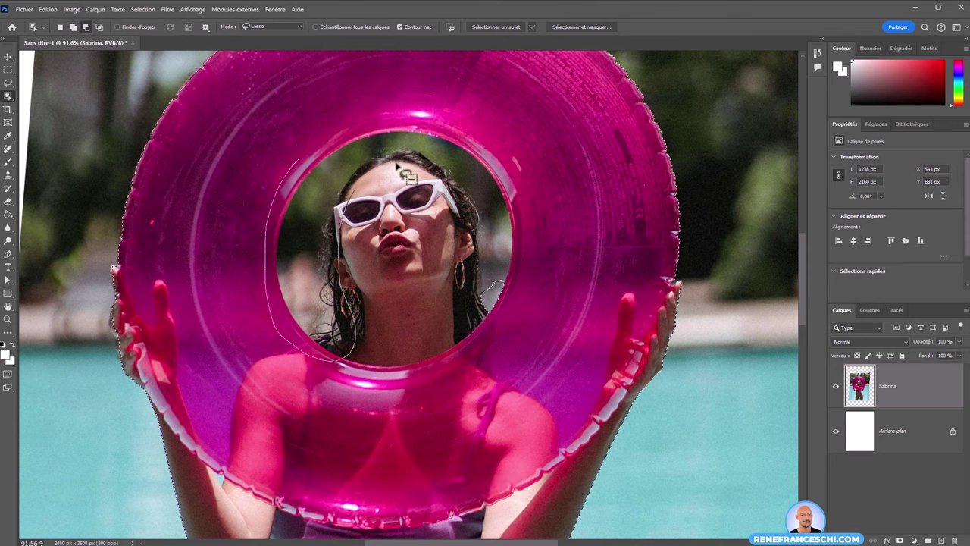
drag(482, 282, 300, 162)
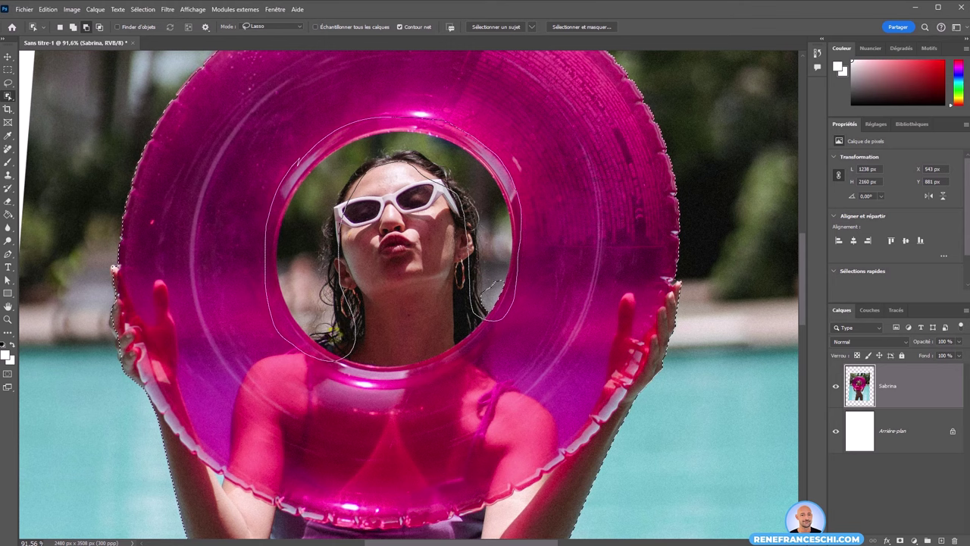
drag(331, 334, 341, 279)
drag(338, 232, 337, 227)
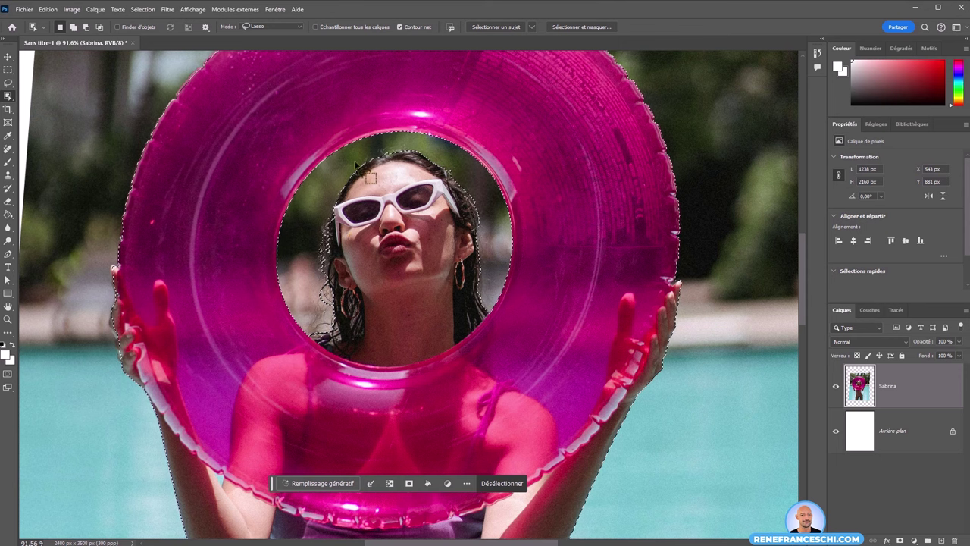
- Add the stray hair along the hairline to the selection with the freehand Lasso, then fit the poster on screen
key(v)
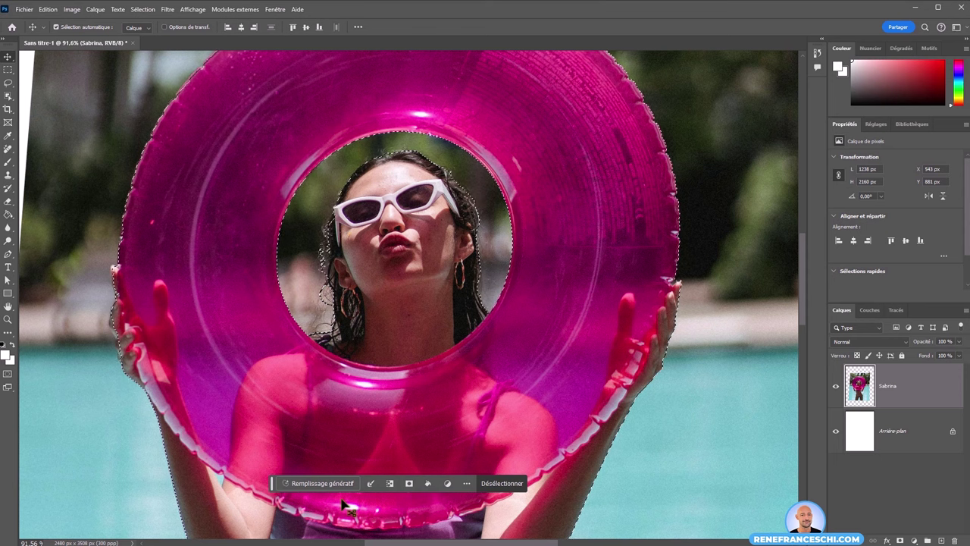
click(9, 96)
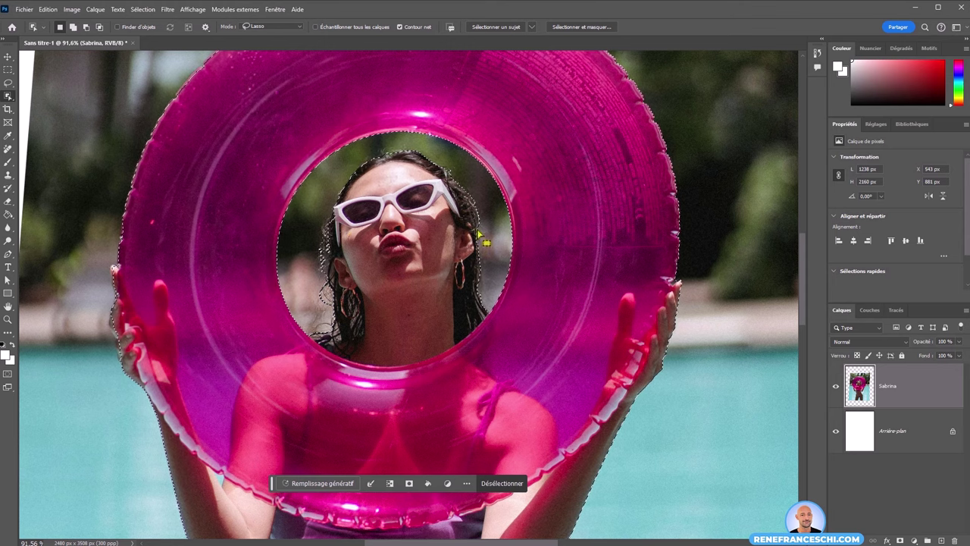
scroll(400, 164, up, 2)
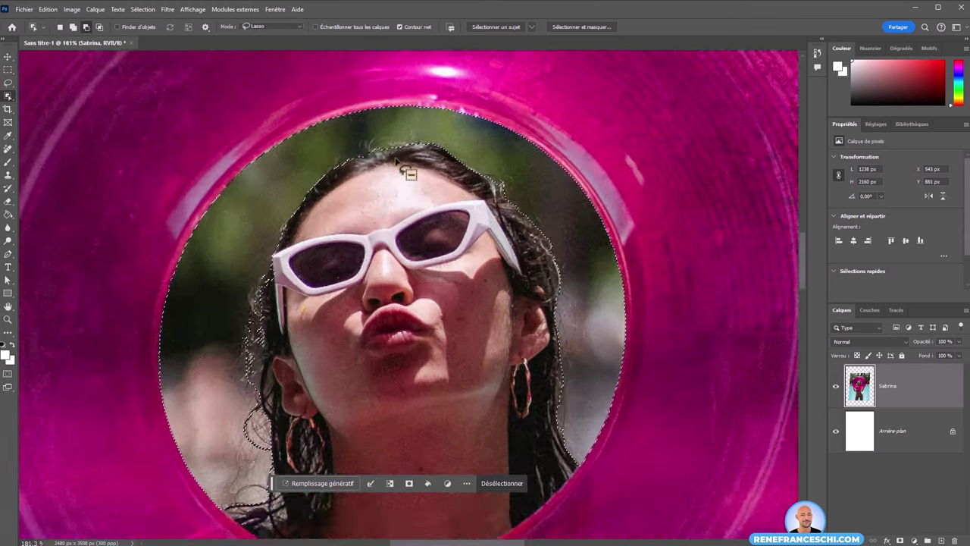
scroll(400, 164, up, 3)
scroll(400, 164, up, 1)
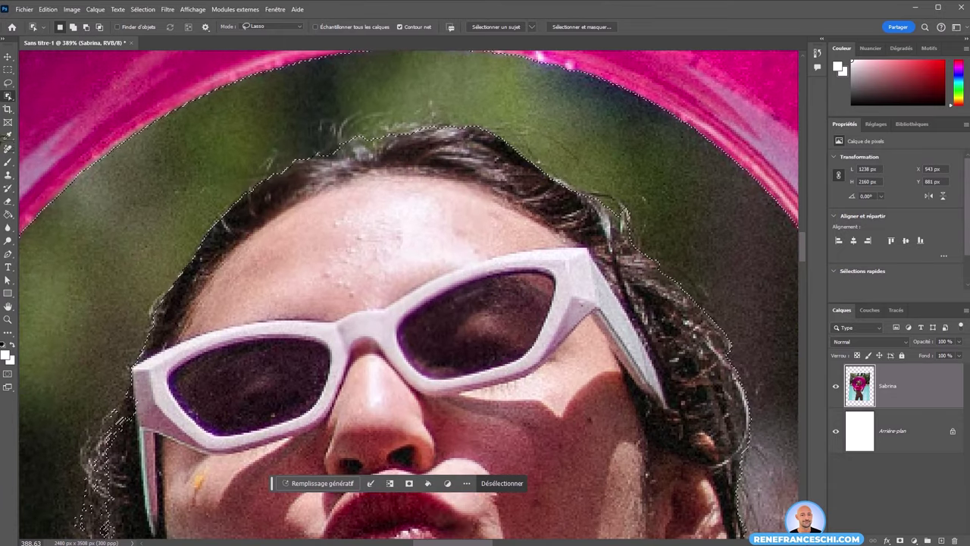
click(8, 82)
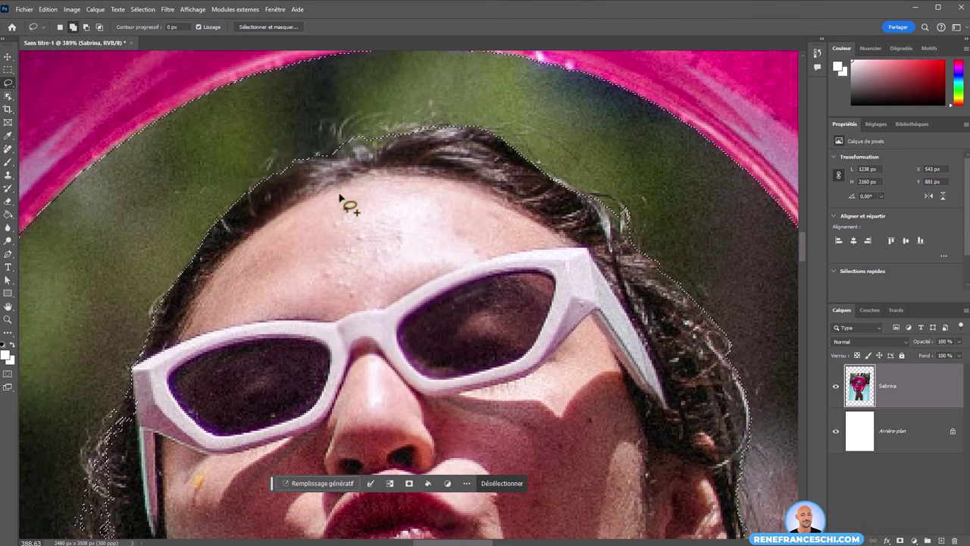
drag(294, 171, 331, 141)
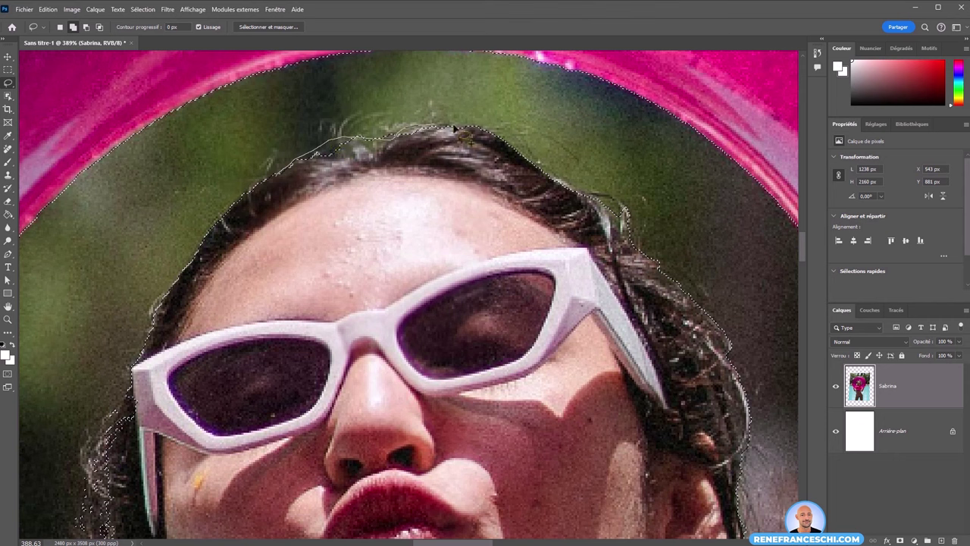
drag(454, 129, 294, 181)
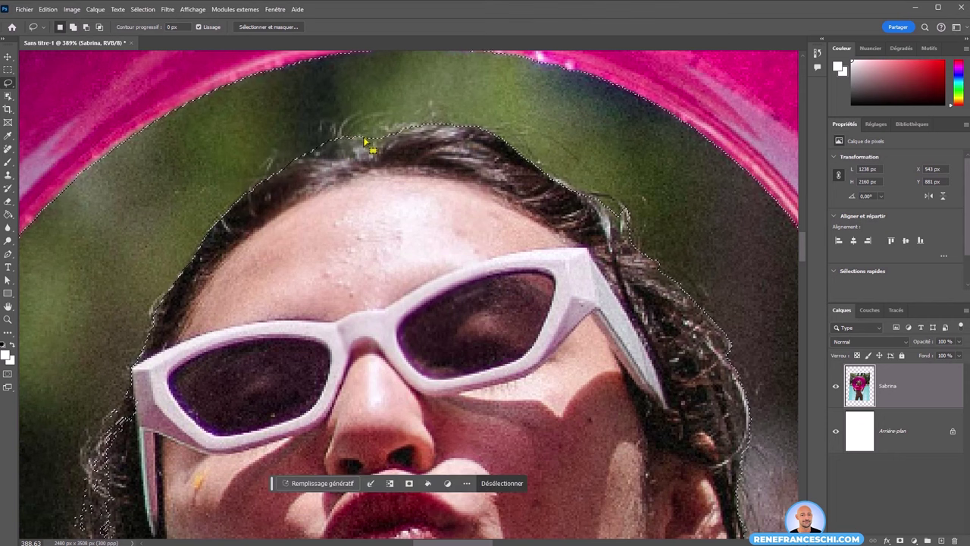
drag(401, 134, 405, 133)
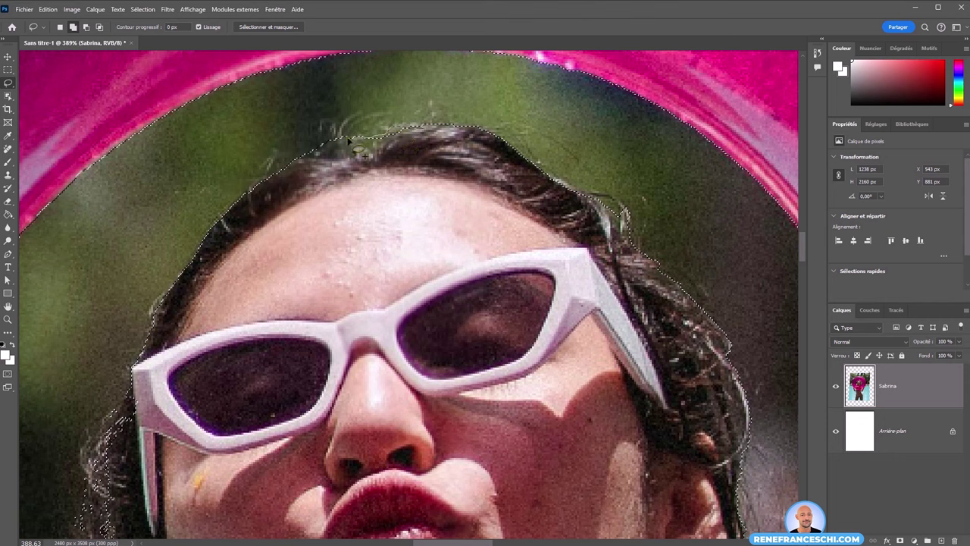
drag(348, 140, 357, 151)
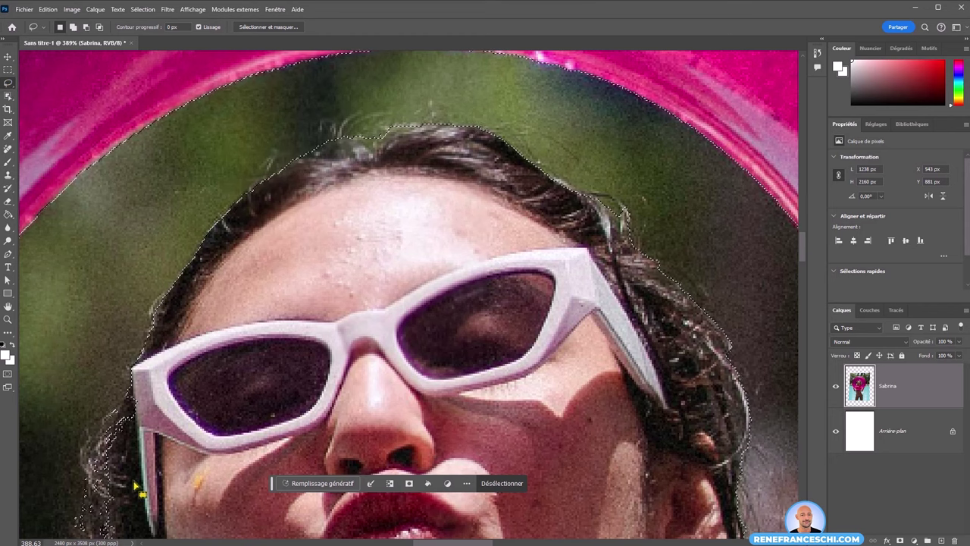
mouse_move(141, 491)
mouse_down()
mouse_move(440, 225)
mouse_move(429, 188)
mouse_move(447, 175)
mouse_up()
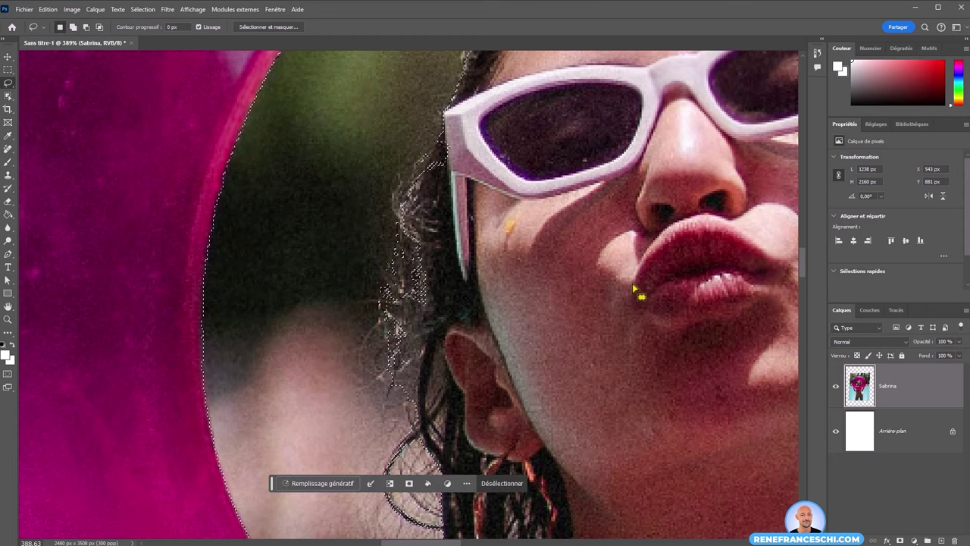
double_click(8, 306)
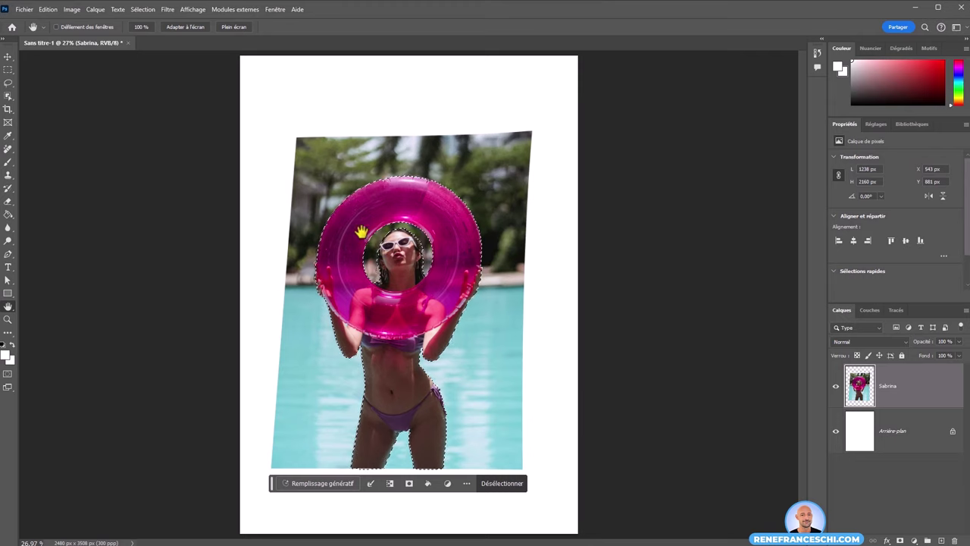
- With Quick Selection, smooth the float's rim selection and wrap it around the fingertip
scroll(335, 205, up, 3)
scroll(335, 205, up, 3)
scroll(338, 220, up, 3)
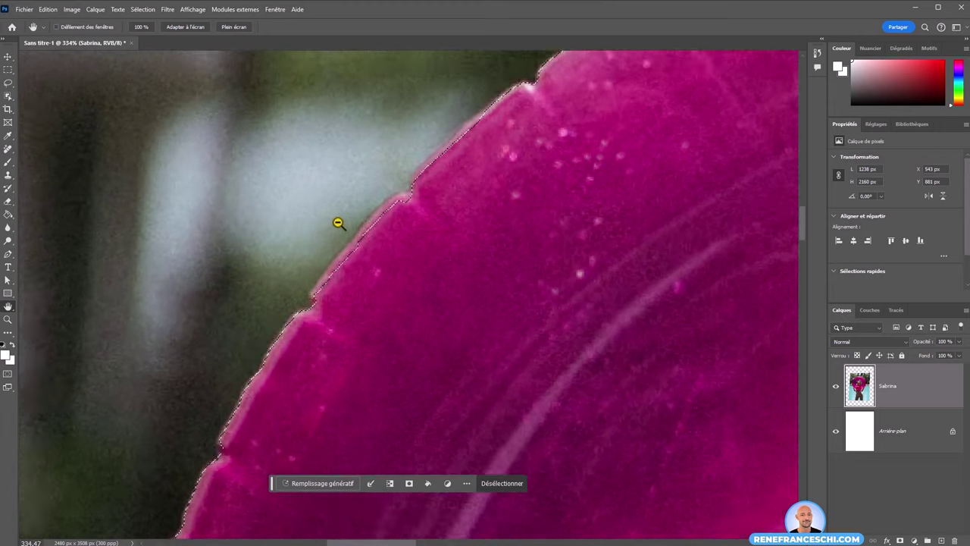
scroll(338, 223, up, 2)
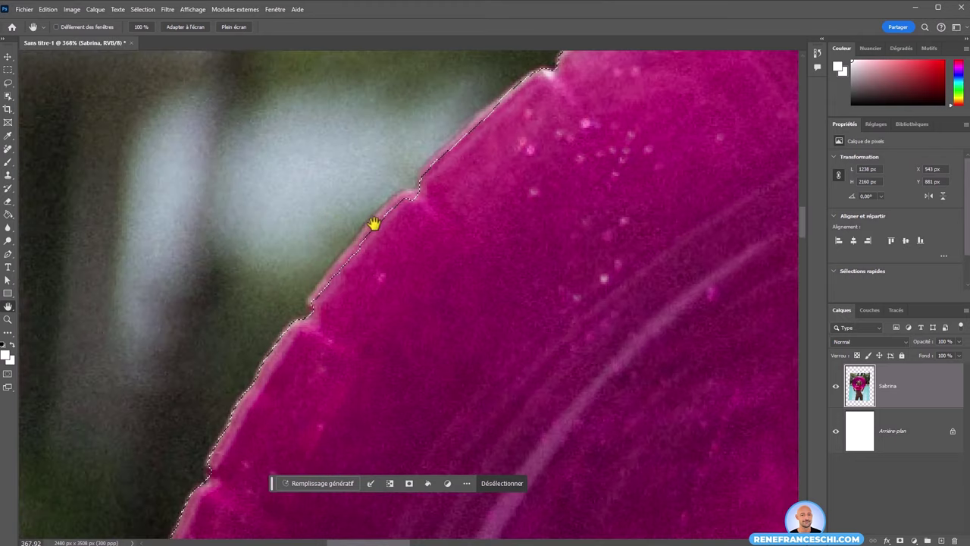
click(8, 96)
click(72, 107)
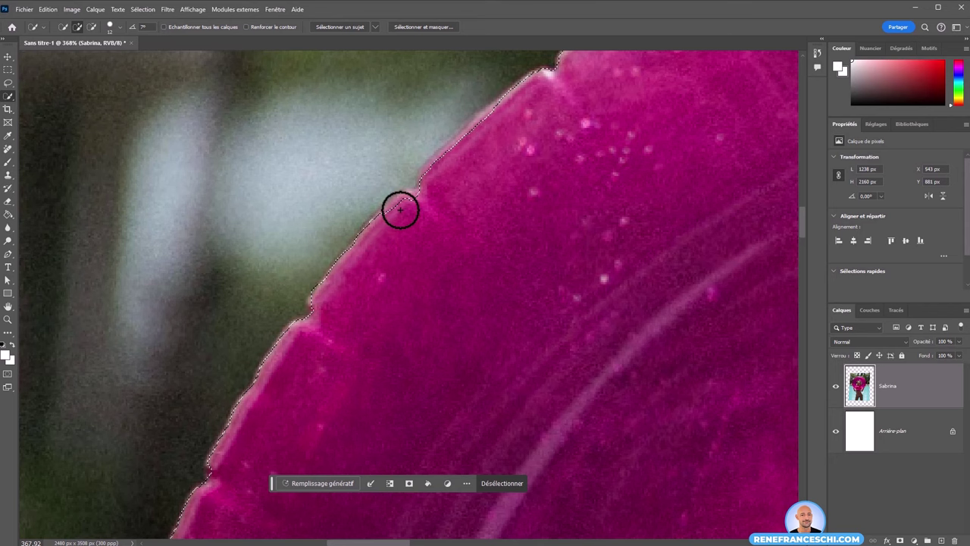
drag(421, 198, 431, 182)
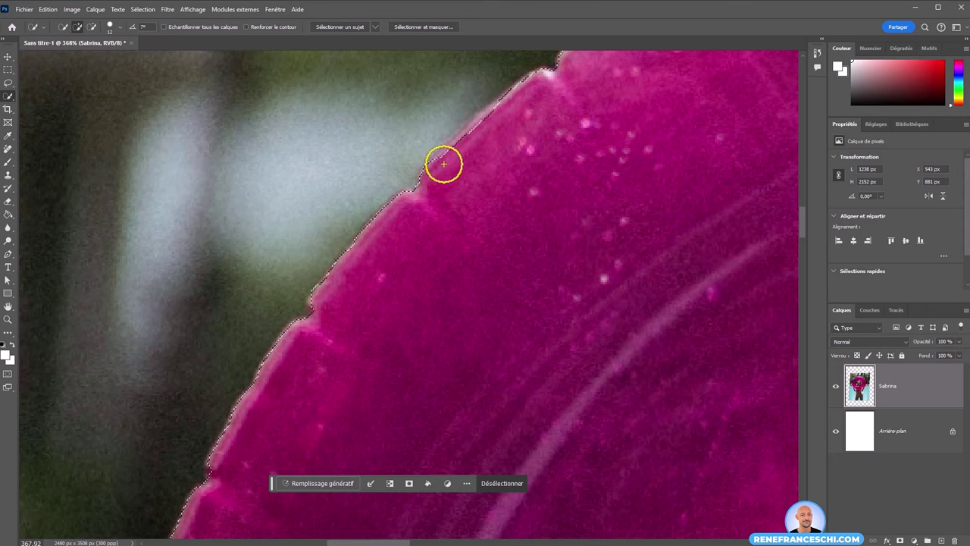
mouse_move(411, 357)
mouse_down()
mouse_move(413, 296)
mouse_move(523, 296)
mouse_up()
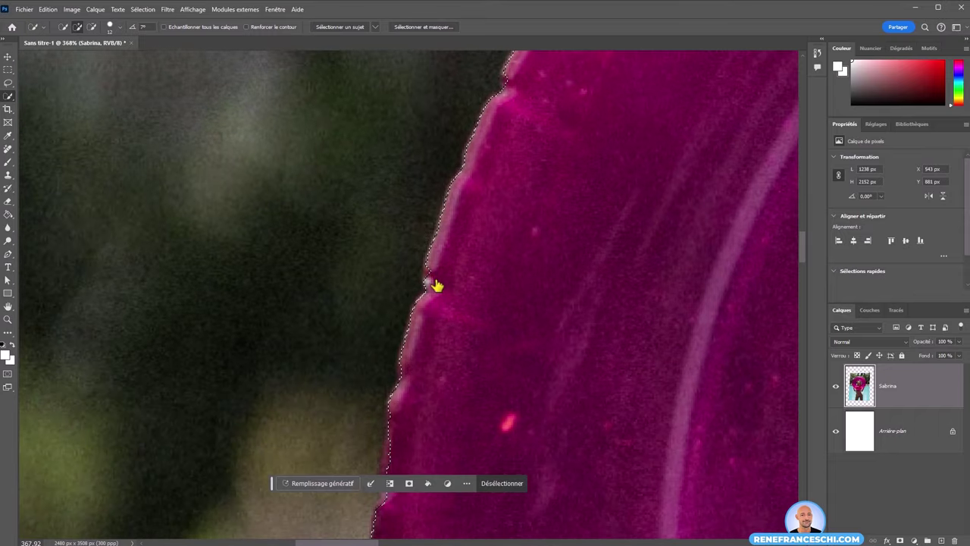
drag(481, 342, 507, 229)
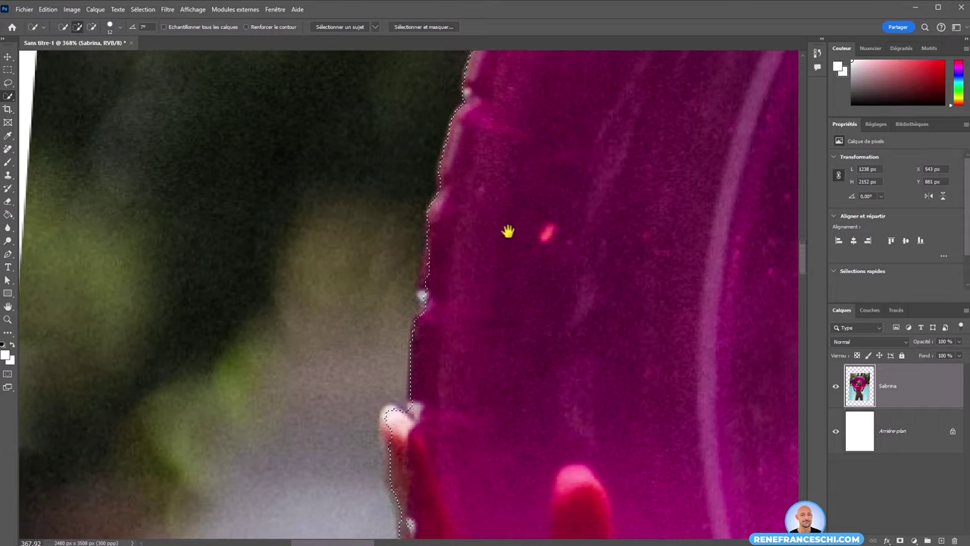
drag(462, 275, 459, 165)
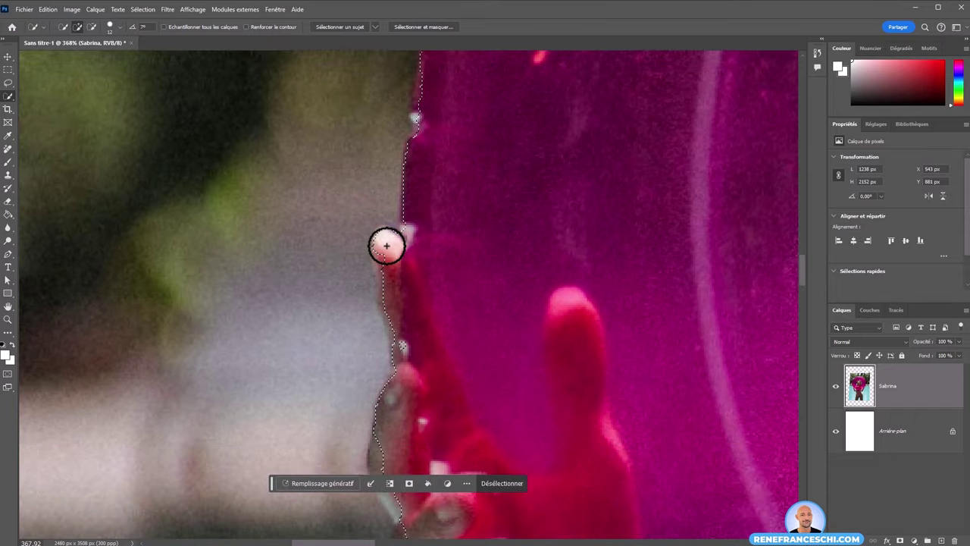
drag(386, 245, 389, 270)
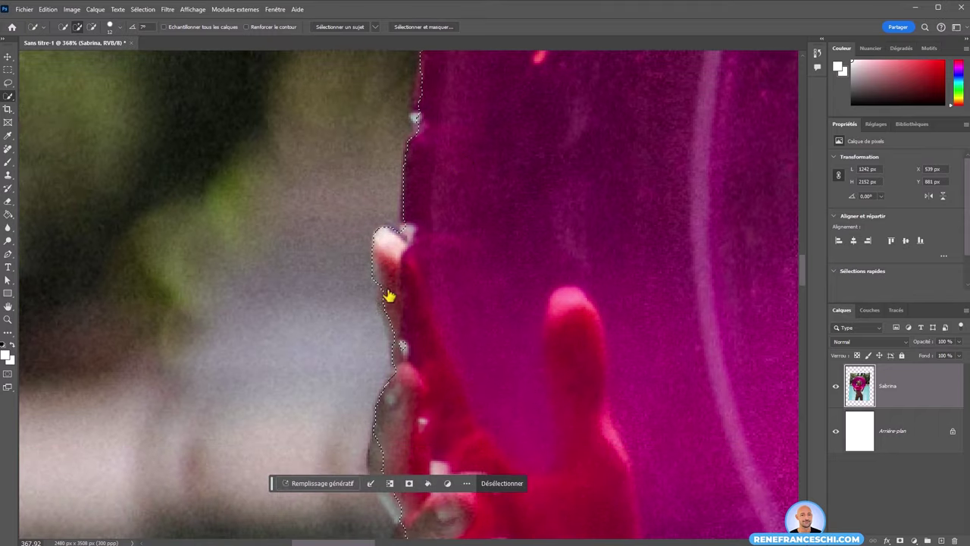
- Subtract along the finger edges and shrink the selection brush to 16 px to refine the hand
key(alt)
drag(455, 372, 356, 223)
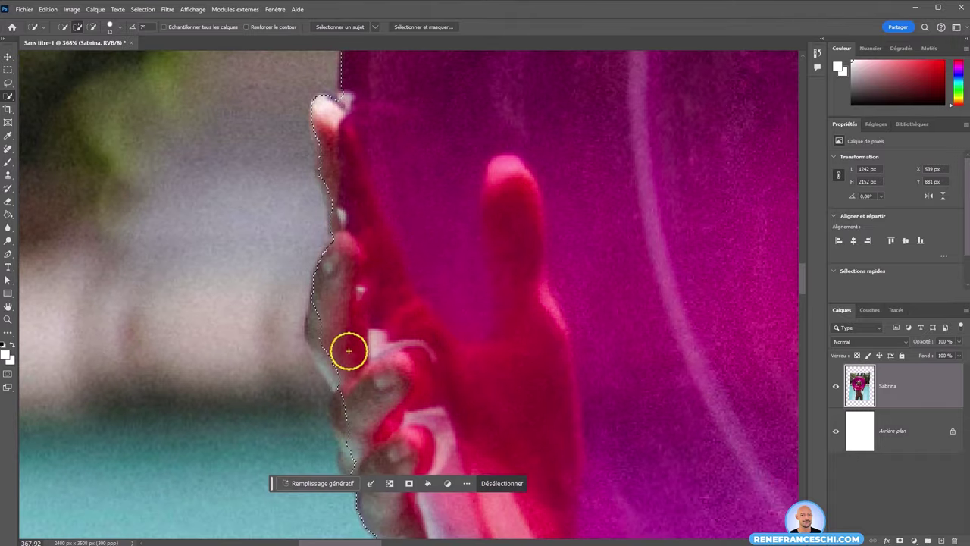
mouse_move(377, 376)
mouse_down()
mouse_move(404, 275)
mouse_move(346, 223)
mouse_up()
drag(357, 265, 383, 368)
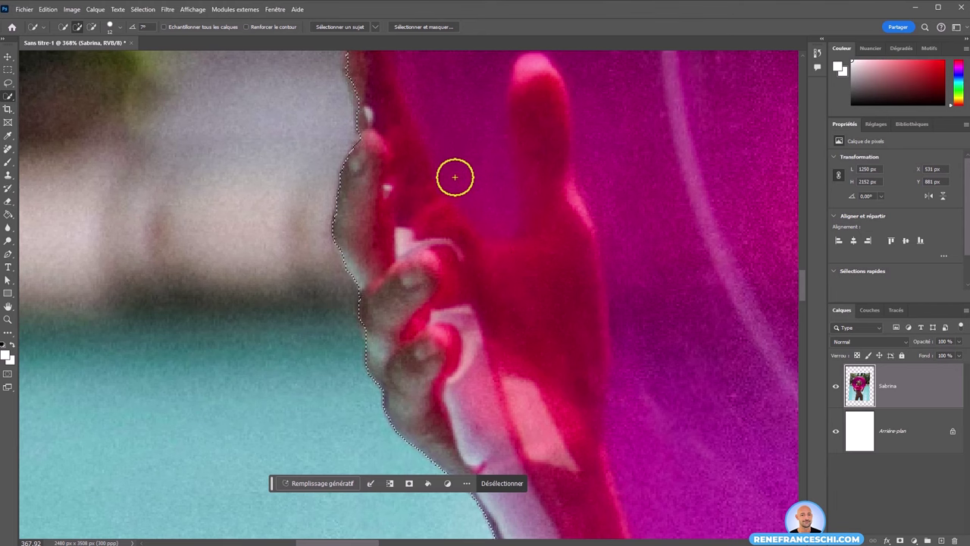
right_click(459, 171)
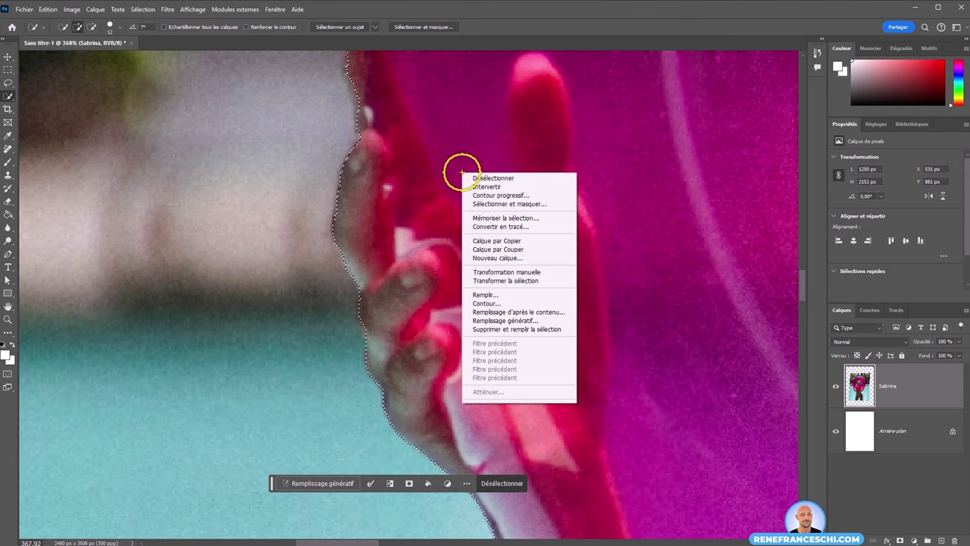
key(Escape)
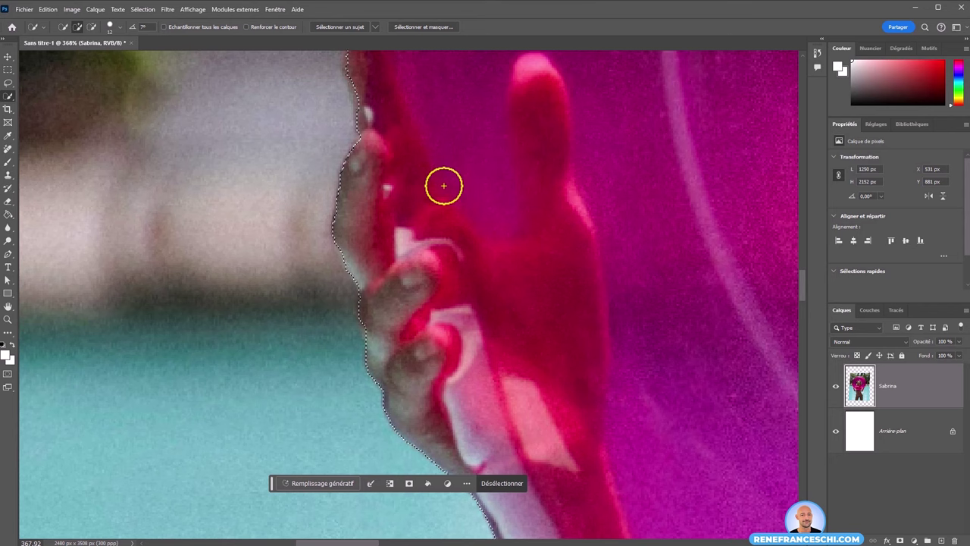
click(115, 31)
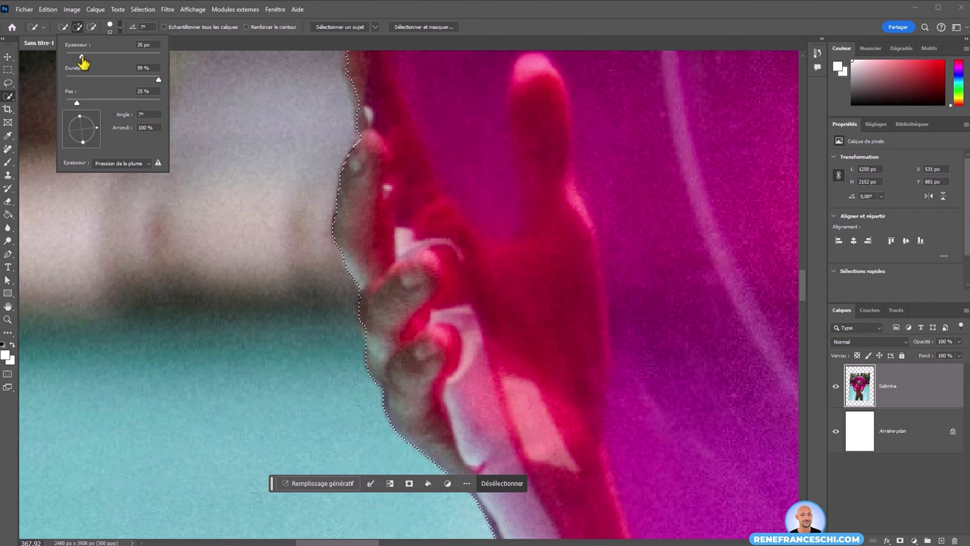
drag(83, 64, 73, 56)
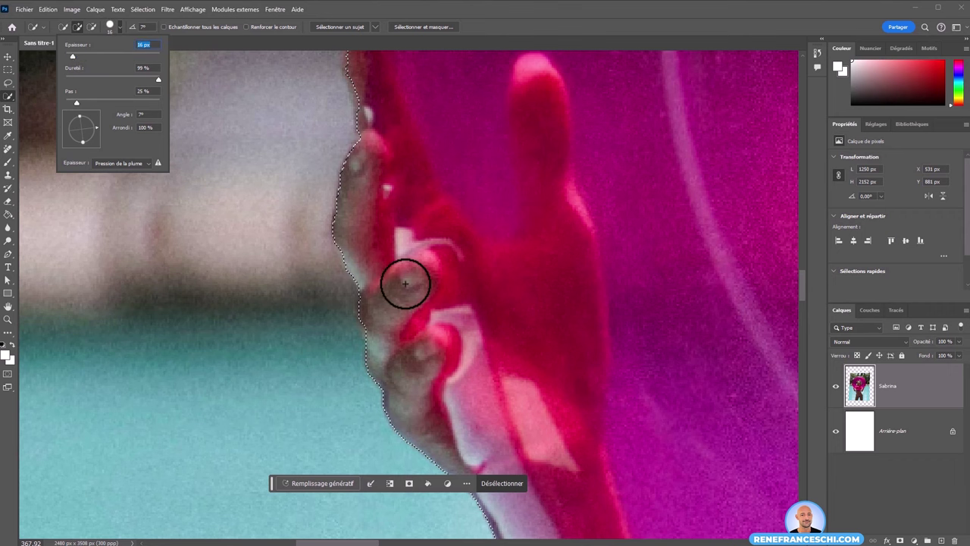
key(Return)
mouse_move(405, 281)
mouse_down()
mouse_move(463, 256)
mouse_move(141, 296)
mouse_up()
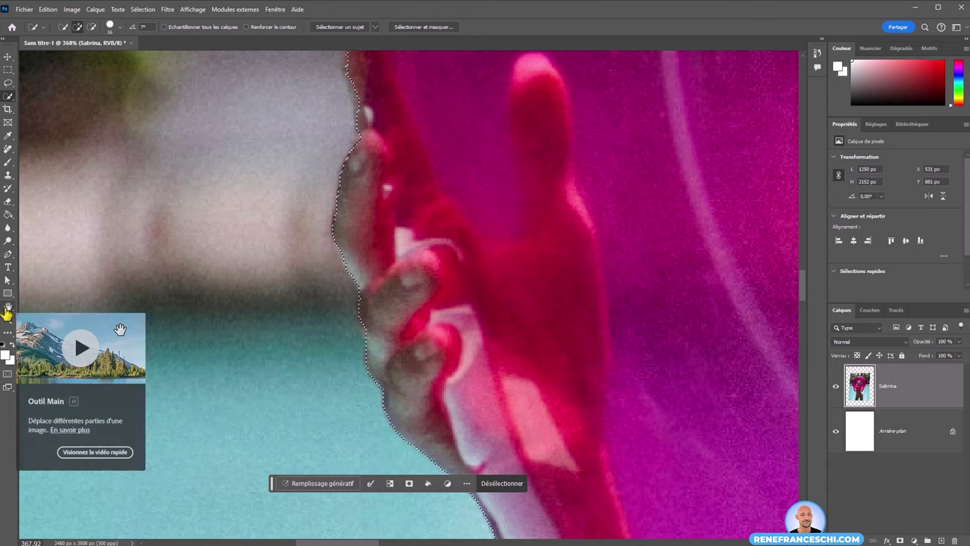
key(ctrl+0)
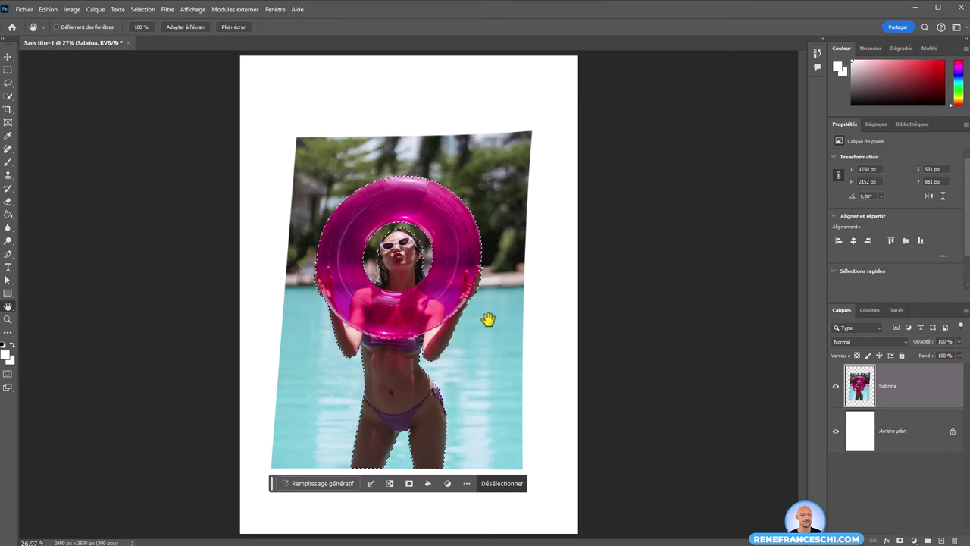
key(ctrl+j)
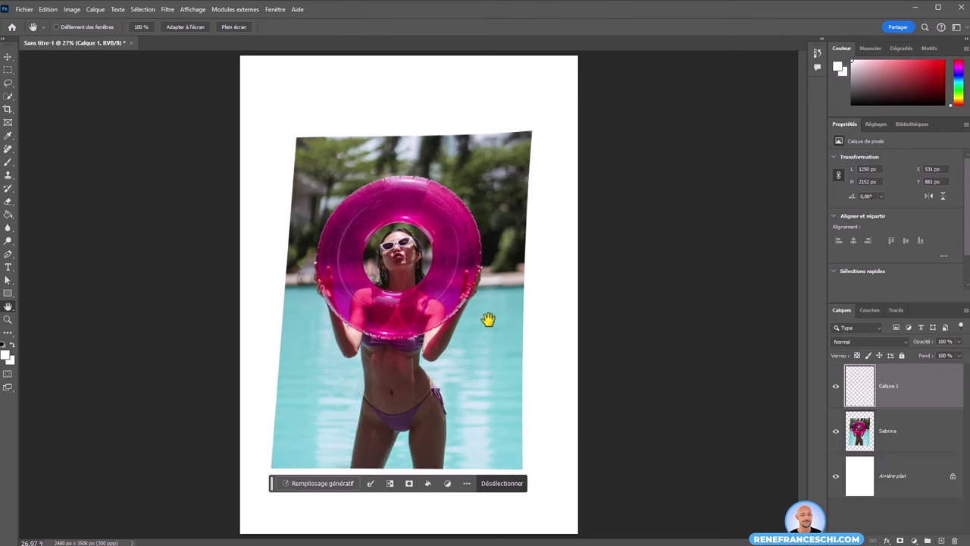
click(834, 431)
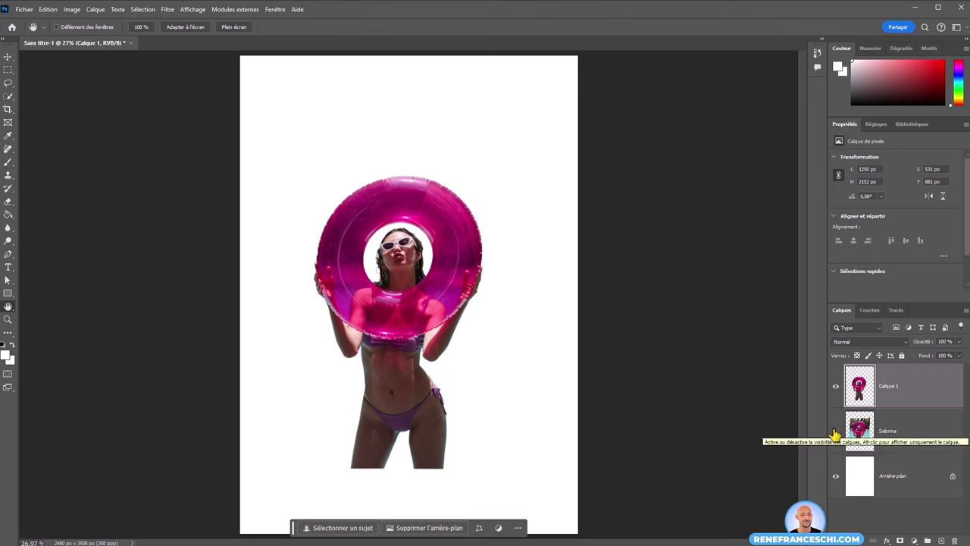
click(835, 431)
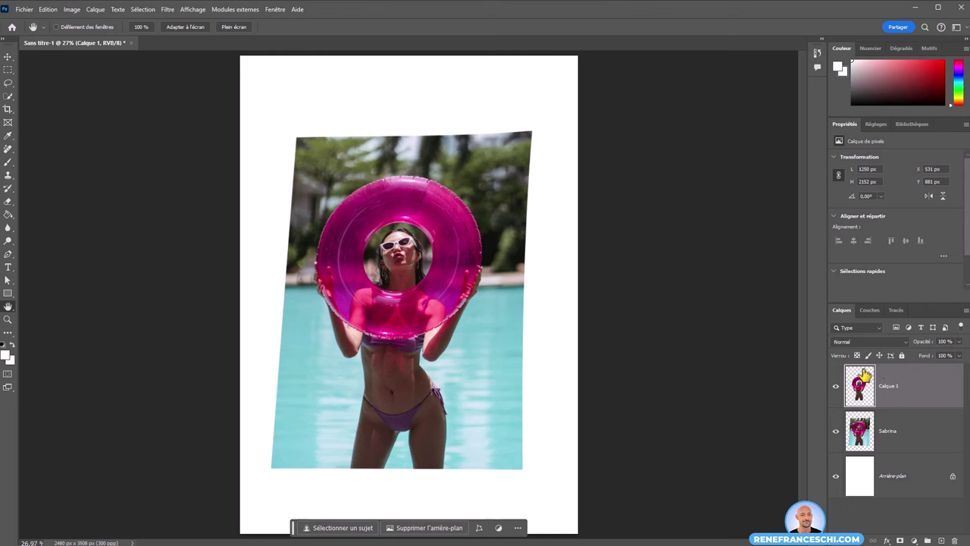
click(836, 431)
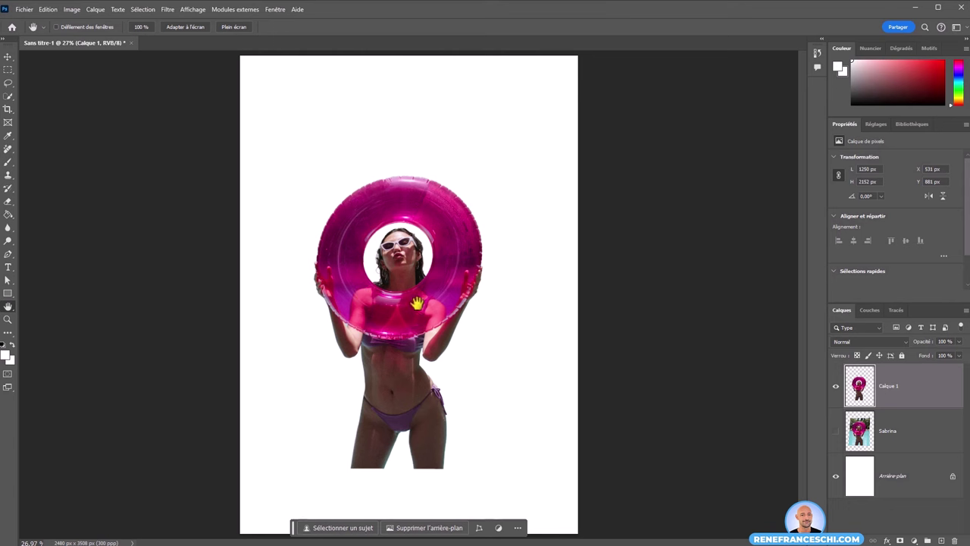
click(835, 431)
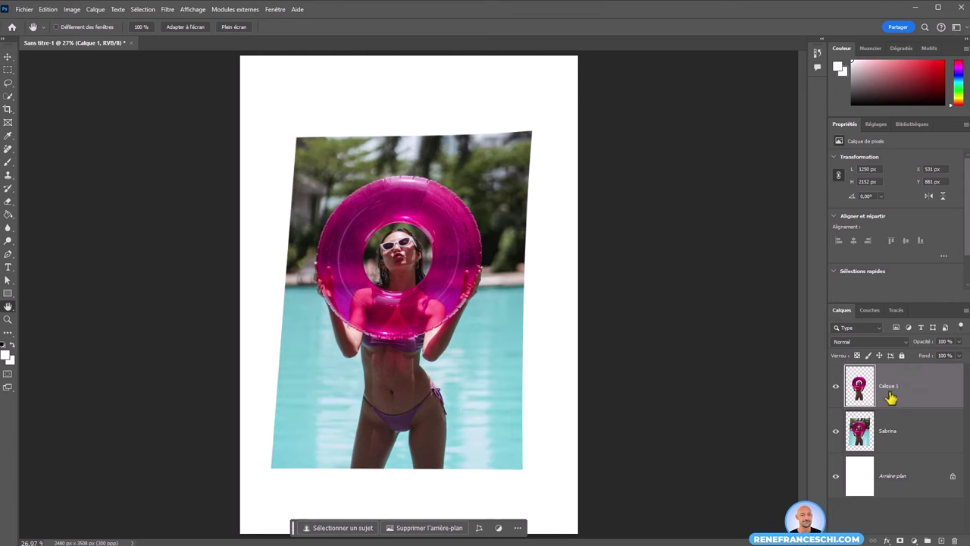
click(835, 432)
key(ctrl+z)
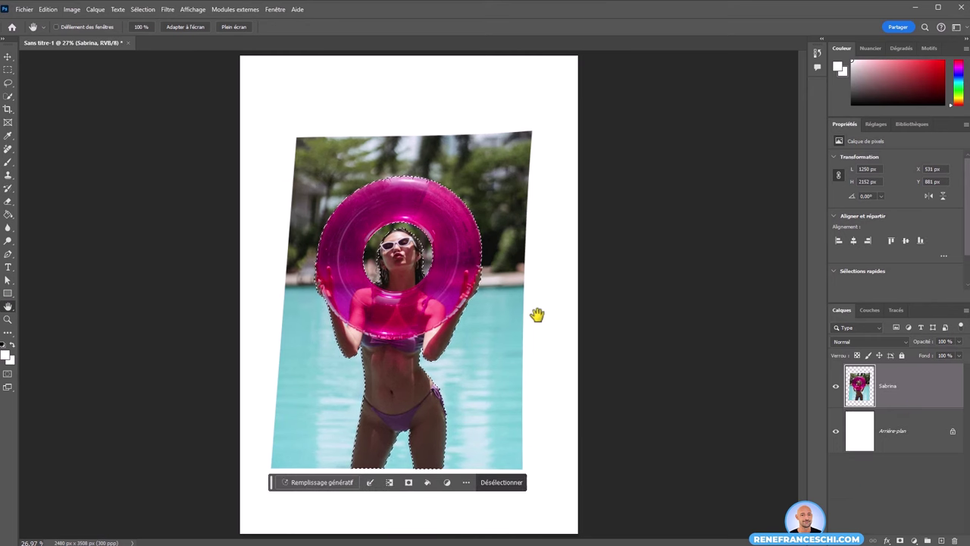
key(ctrl+j)
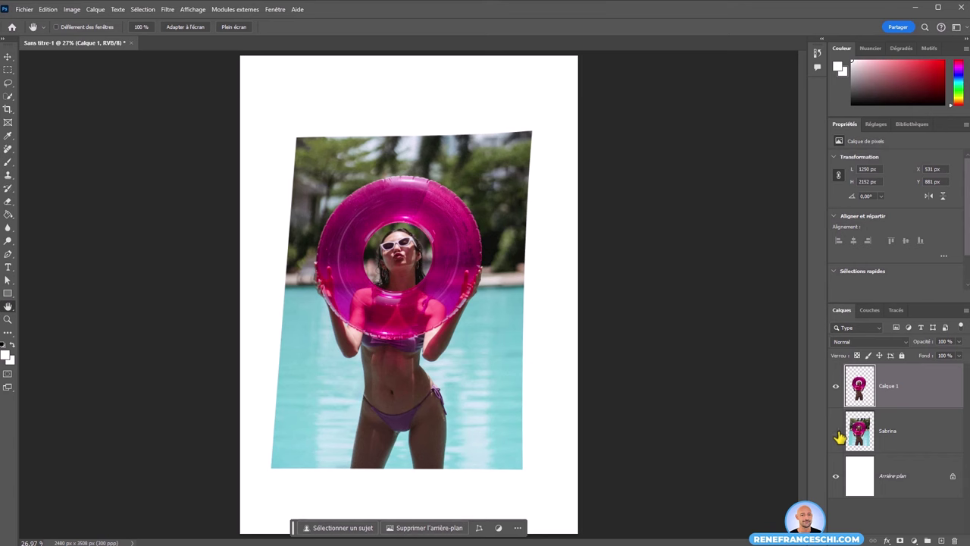
click(840, 437)
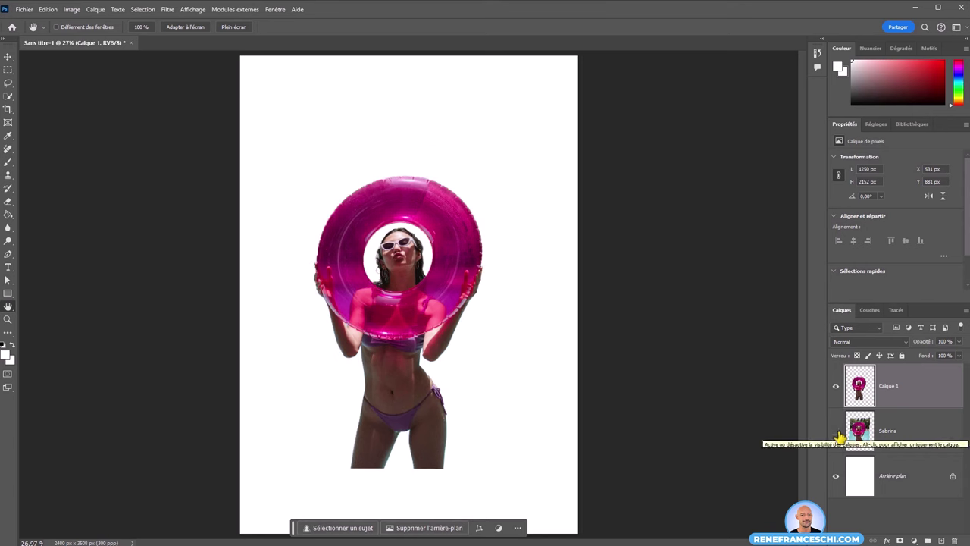
click(837, 431)
key(ctrl+z)
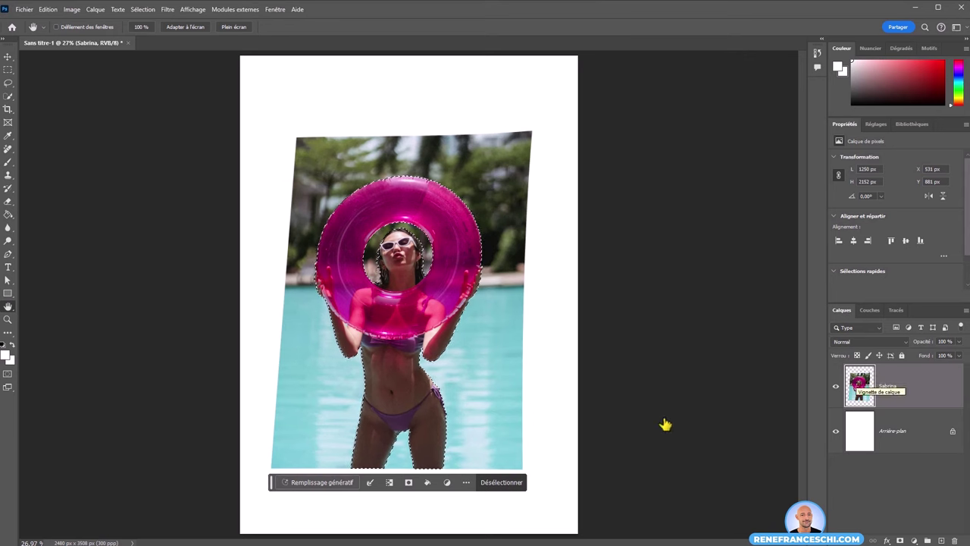
- Add a layer mask to Sabrina, feather it to 2.9 px, and keep it showing the woman after testing Invert
click(408, 483)
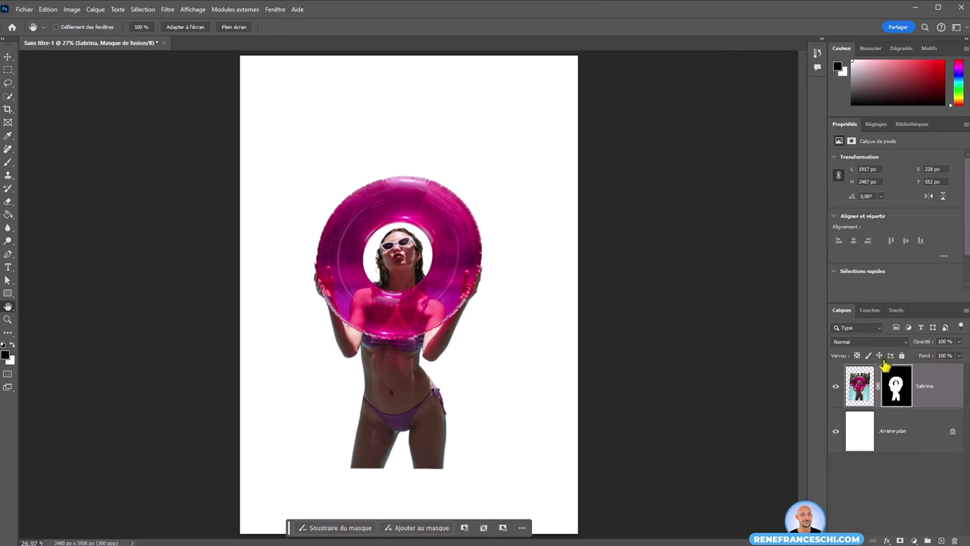
click(857, 386)
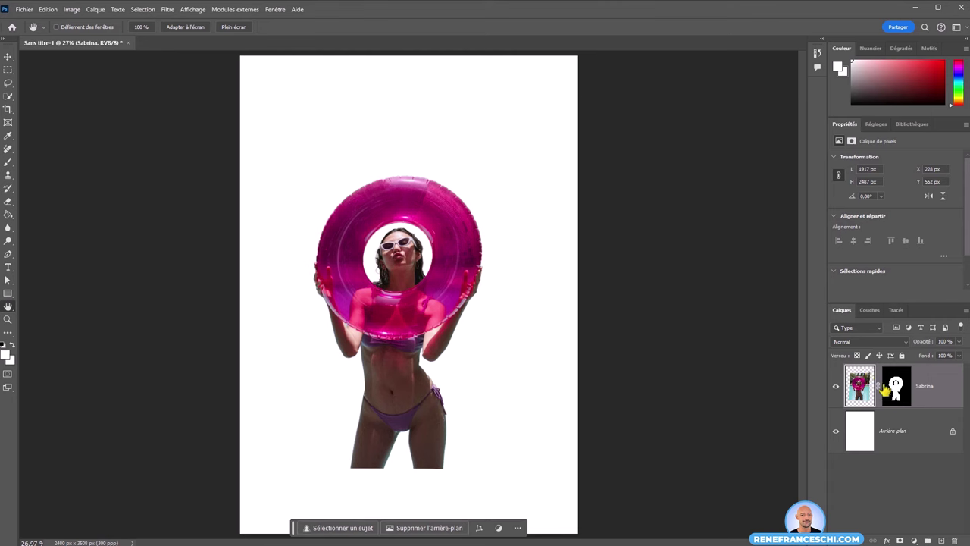
click(888, 386)
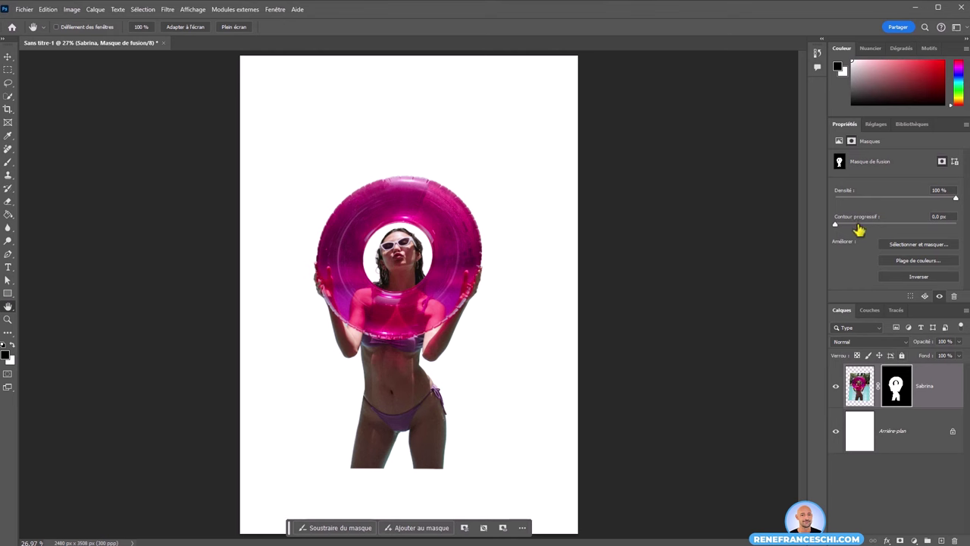
drag(858, 229, 887, 227)
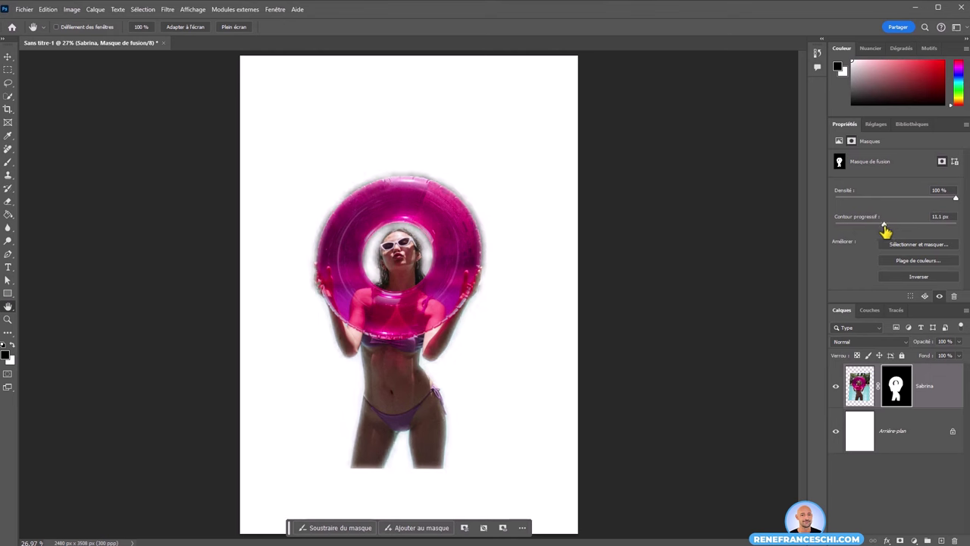
drag(885, 230, 845, 229)
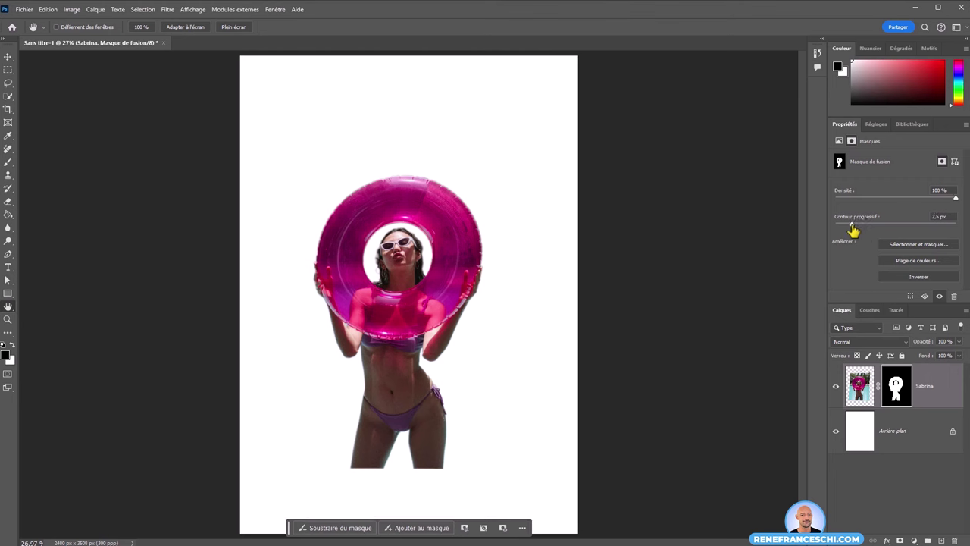
mouse_move(861, 232)
mouse_down()
mouse_move(848, 230)
mouse_move(857, 231)
mouse_up()
click(917, 278)
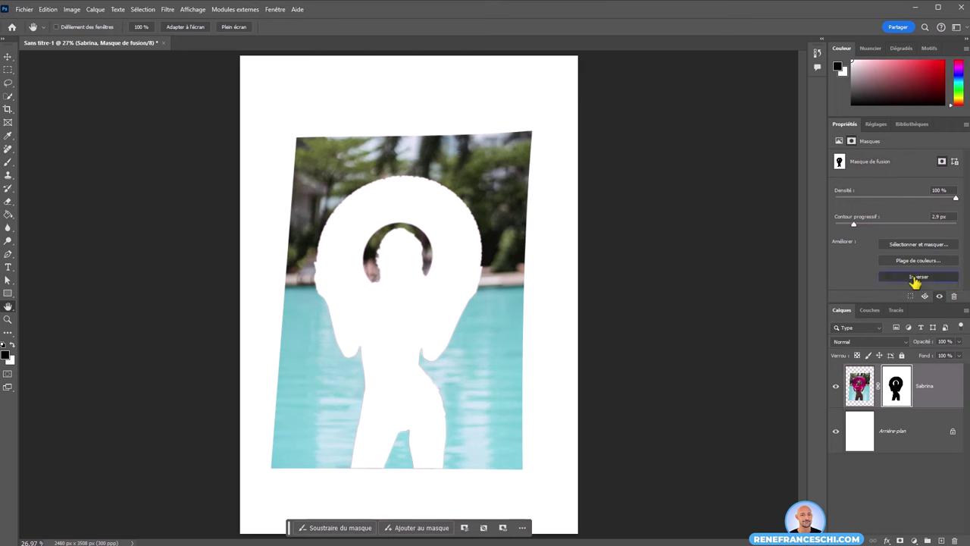
click(916, 277)
key(ctrl+i)
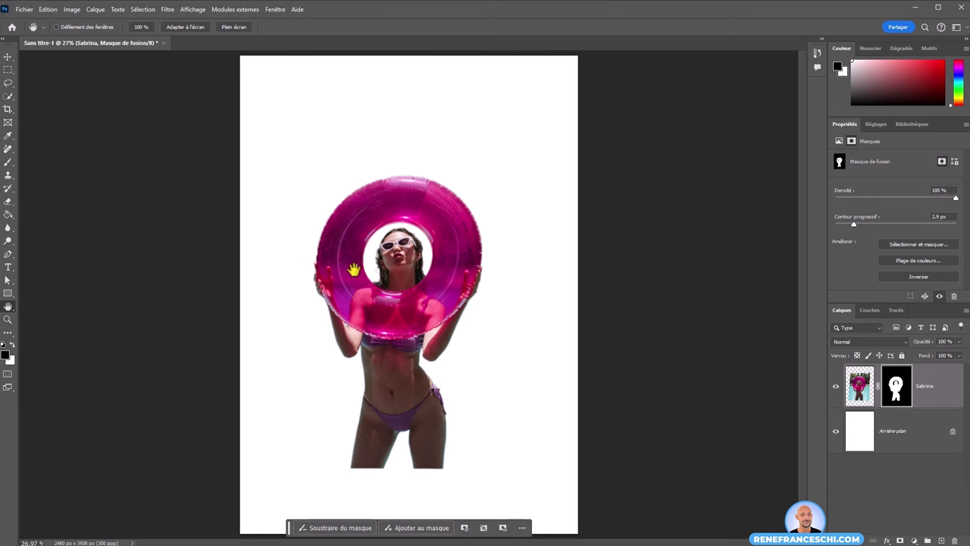
- Paint the mask on the hair, adding on the left and top edges and subtracting at the top-right hairline
scroll(383, 256, up, 3)
scroll(381, 256, up, 3)
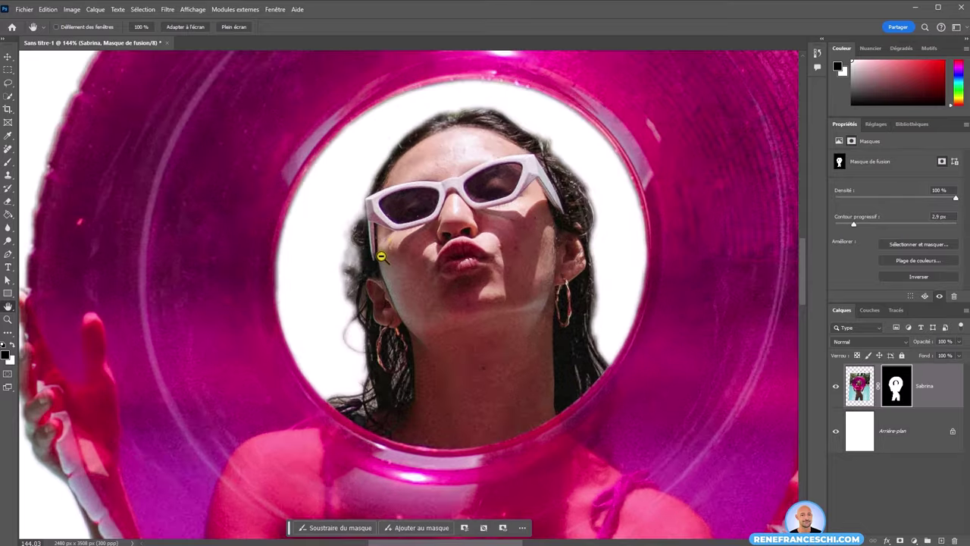
scroll(381, 250, up, 3)
scroll(381, 250, up, 1)
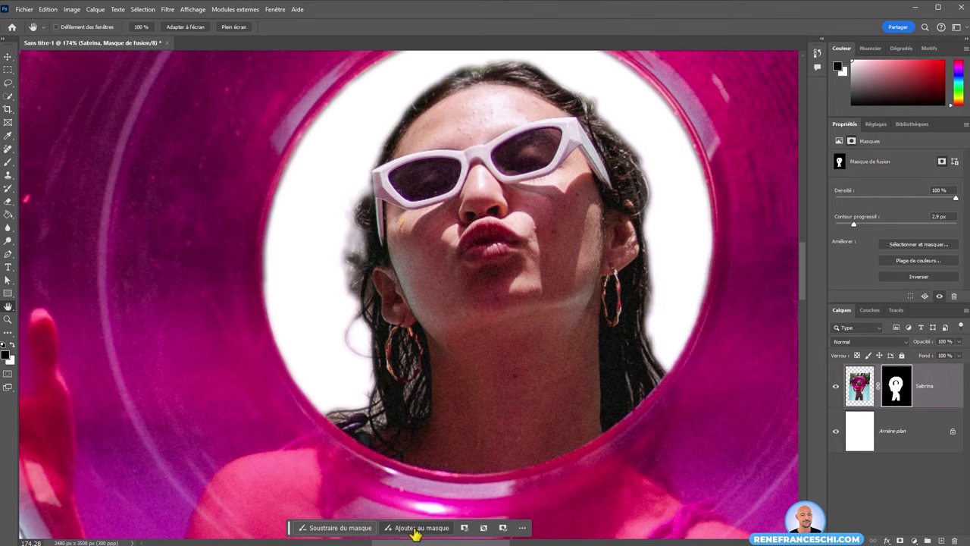
click(410, 534)
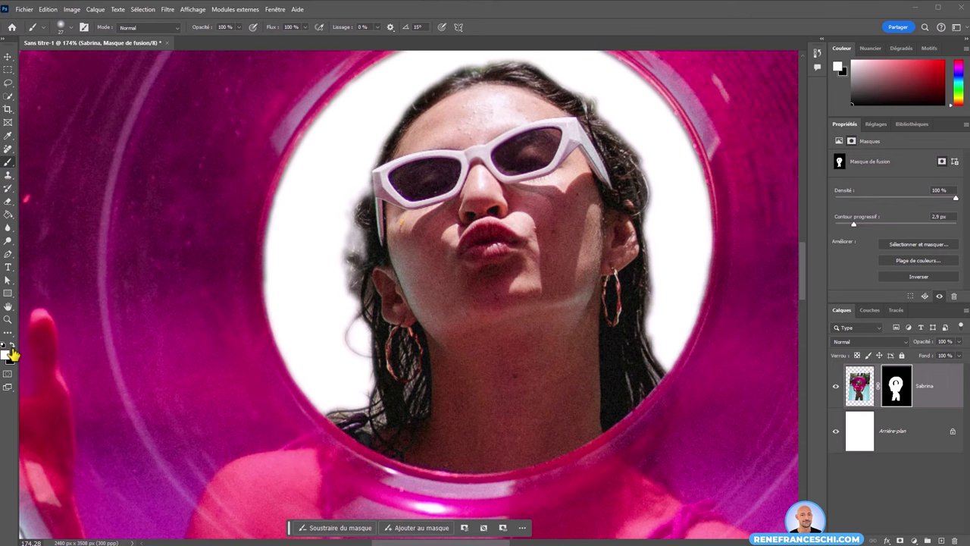
drag(355, 244, 401, 152)
mouse_move(496, 79)
mouse_down()
mouse_move(596, 113)
mouse_move(623, 147)
mouse_move(623, 200)
mouse_up()
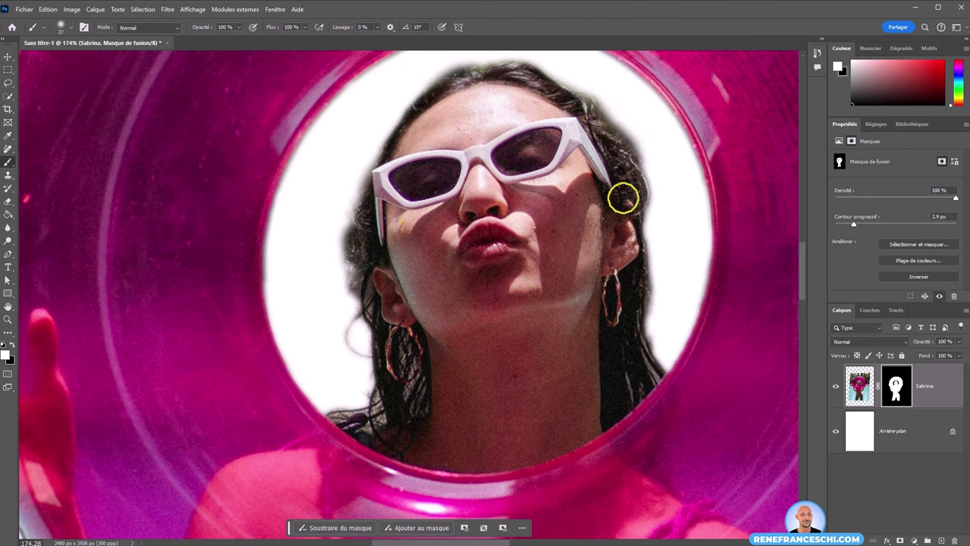
click(330, 532)
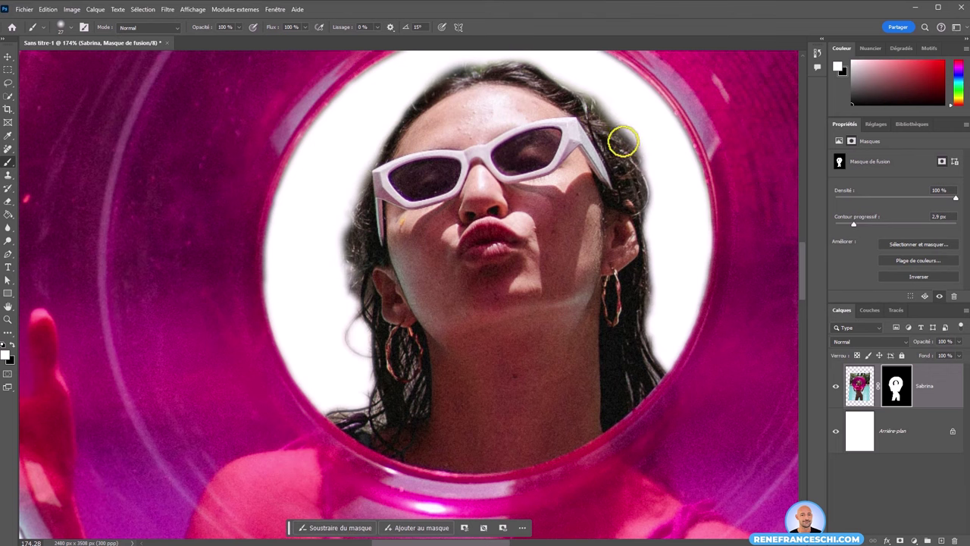
mouse_move(621, 141)
mouse_down()
mouse_move(536, 84)
mouse_move(600, 115)
mouse_move(589, 108)
mouse_move(617, 156)
mouse_up()
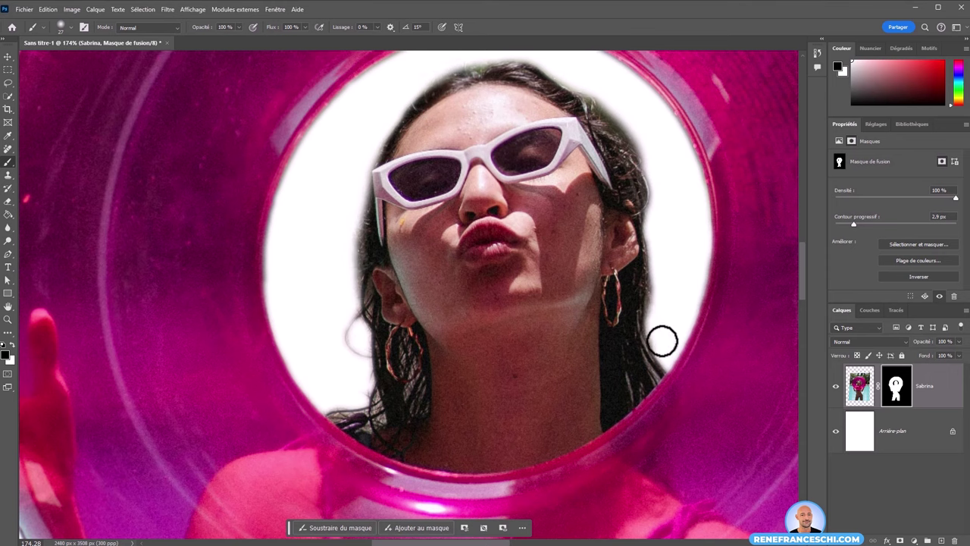
mouse_move(276, 185)
mouse_down()
mouse_move(485, 400)
mouse_move(485, 283)
mouse_move(422, 327)
mouse_up()
- Paint the finger edge on the mask, then swap to white and restore the fingertip's outline
scroll(327, 271, up, 3)
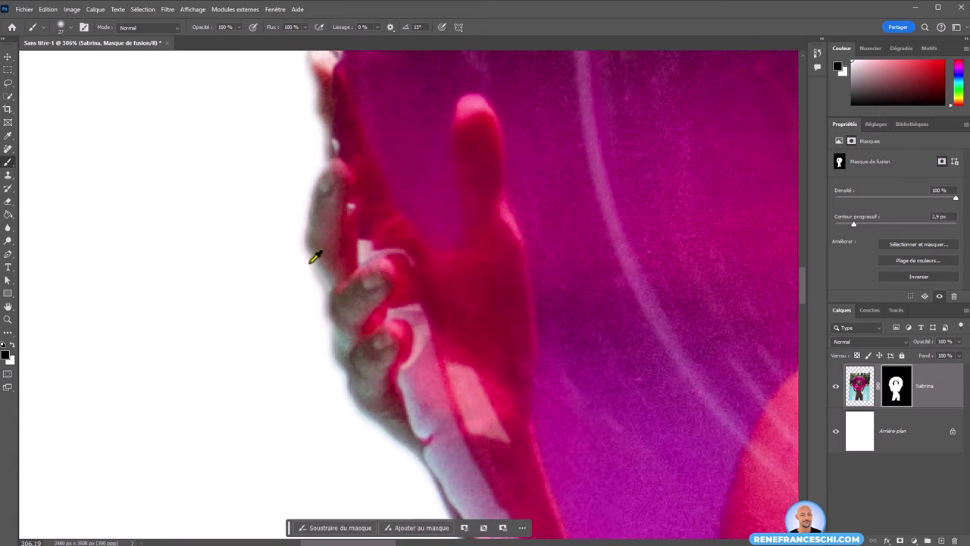
right_click(332, 238)
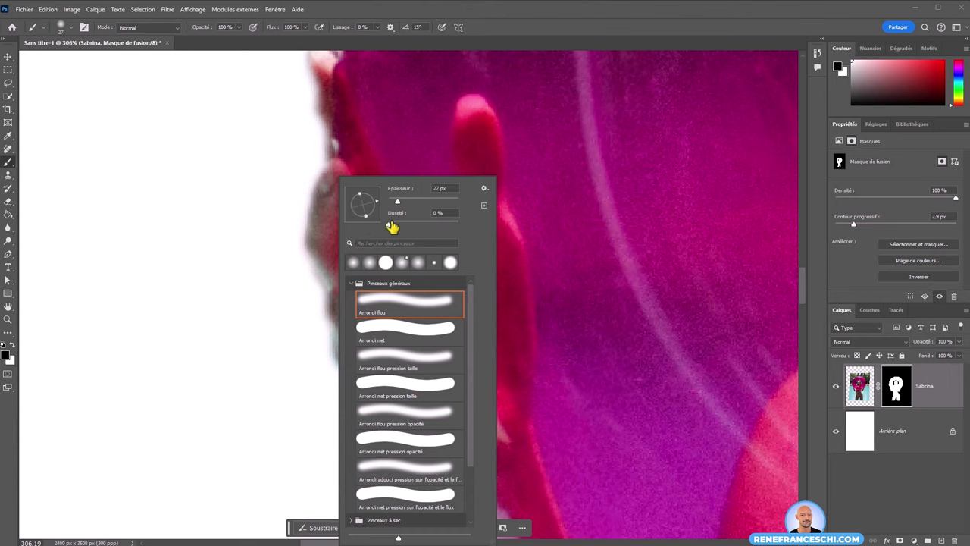
key(Return)
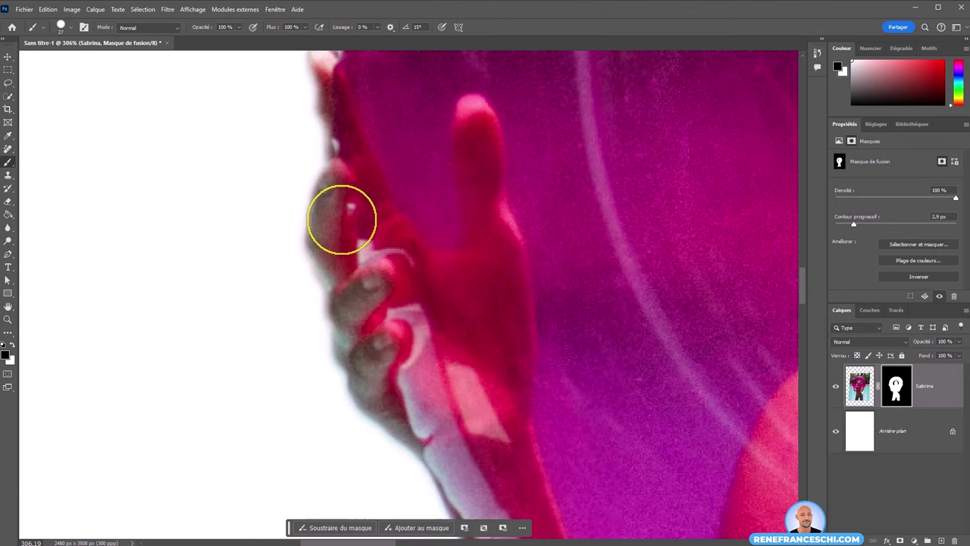
drag(326, 229, 335, 211)
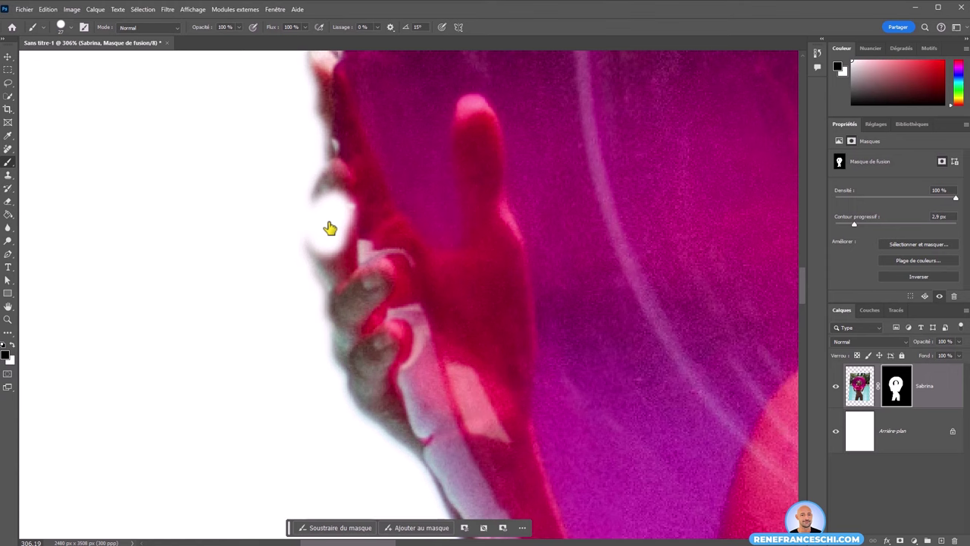
key(x)
click(352, 224)
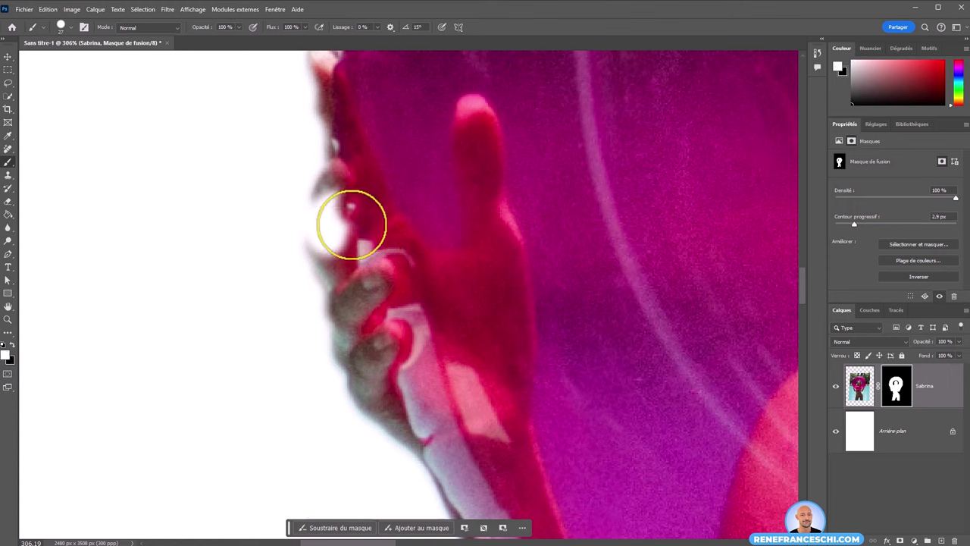
mouse_move(351, 225)
mouse_down()
mouse_move(342, 200)
mouse_move(327, 228)
mouse_move(336, 275)
mouse_move(340, 263)
mouse_up()
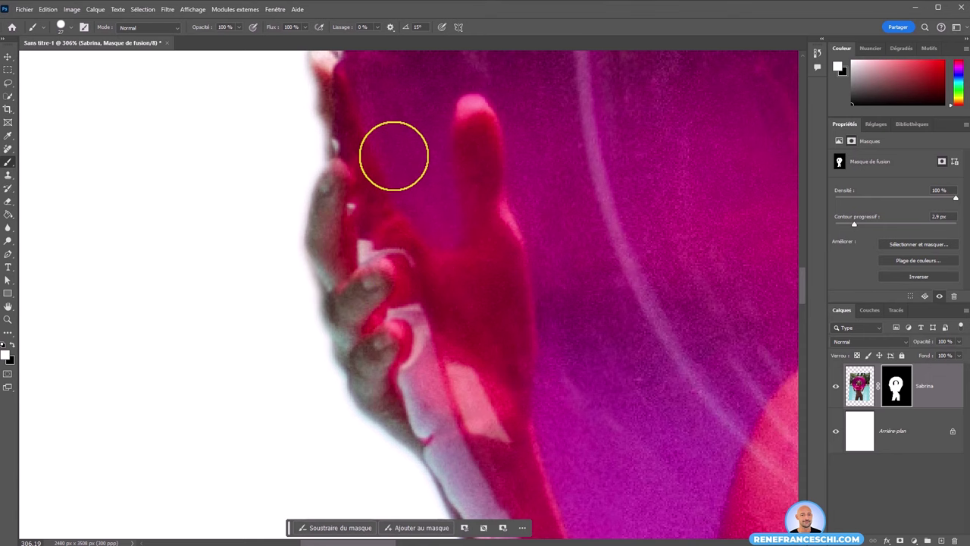
mouse_move(406, 103)
mouse_down()
mouse_move(402, 189)
mouse_move(343, 254)
mouse_move(340, 234)
mouse_move(346, 288)
mouse_up()
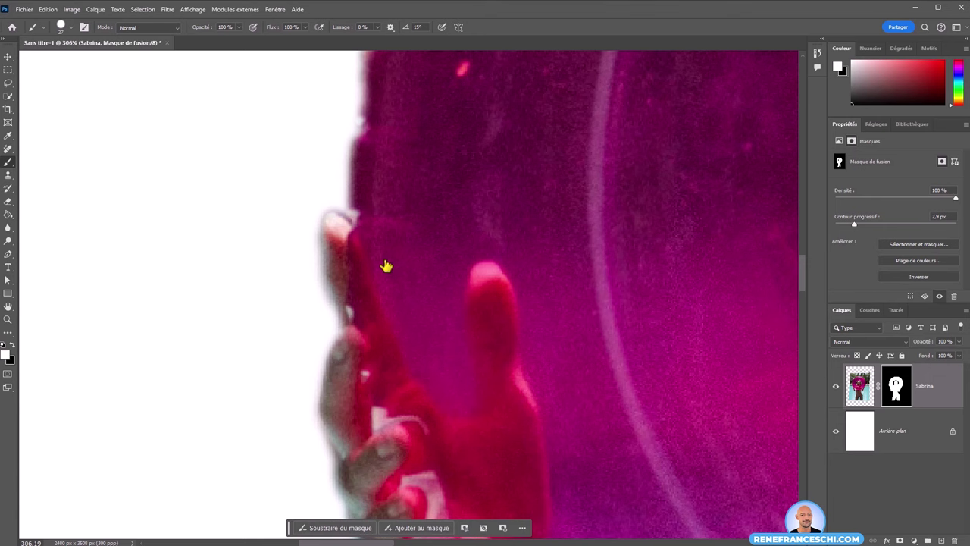
alt+scroll(557, 279, down, 3)
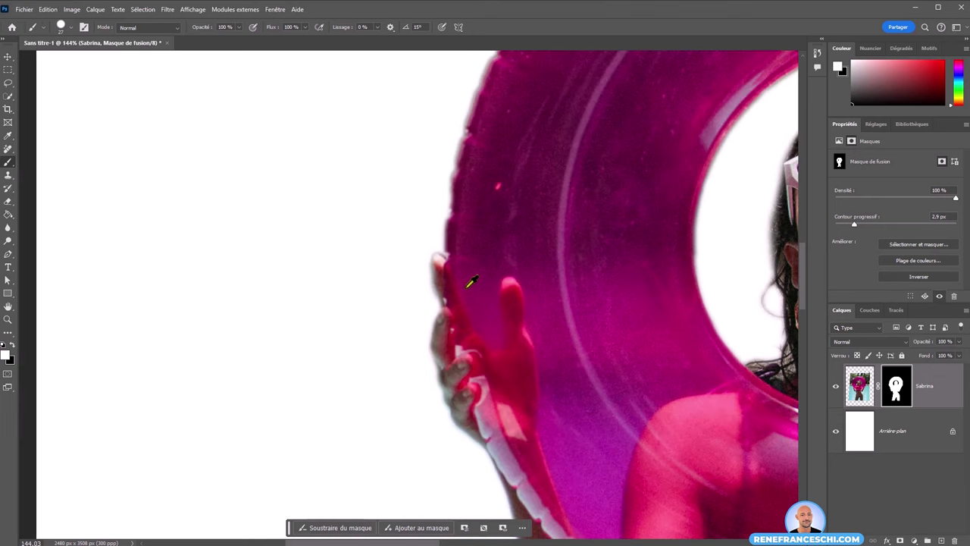
- Paint black along the inner leg edge to trim the mask, then fit the page on screen
alt+scroll(470, 277, up, 3)
alt+scroll(422, 277, down, 1)
alt+scroll(428, 119, up, 1)
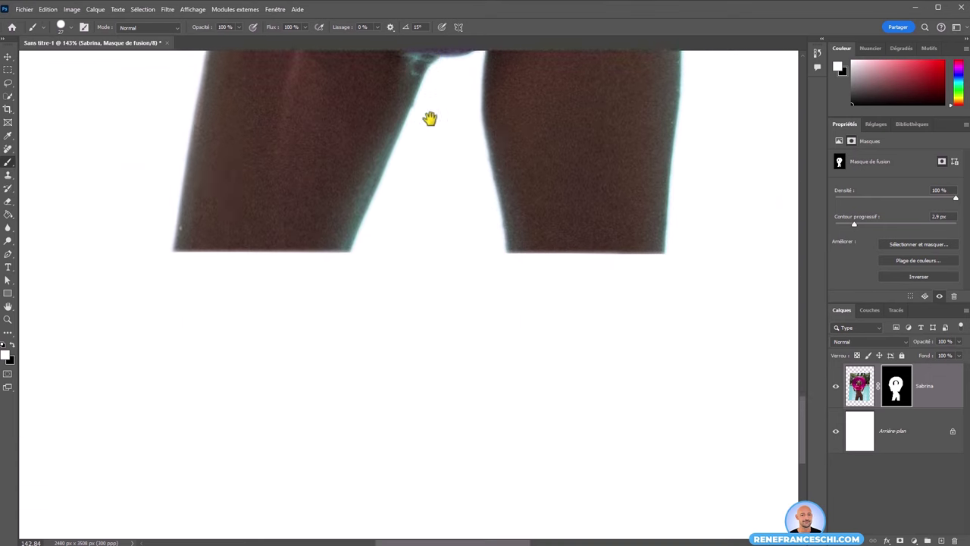
alt+scroll(435, 95, up, 1)
alt+scroll(433, 99, up, 1)
scroll(433, 100, up, 1)
scroll(425, 134, up, 1)
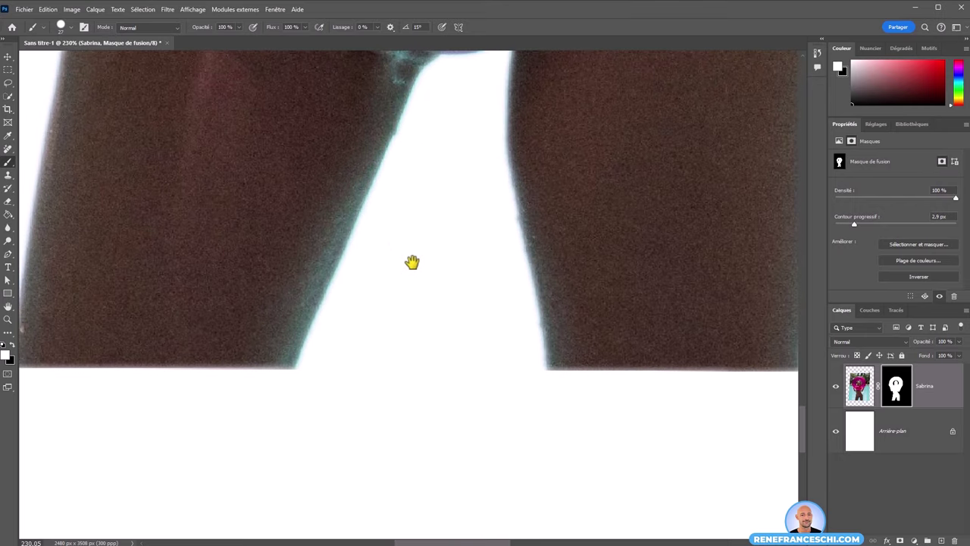
key(x)
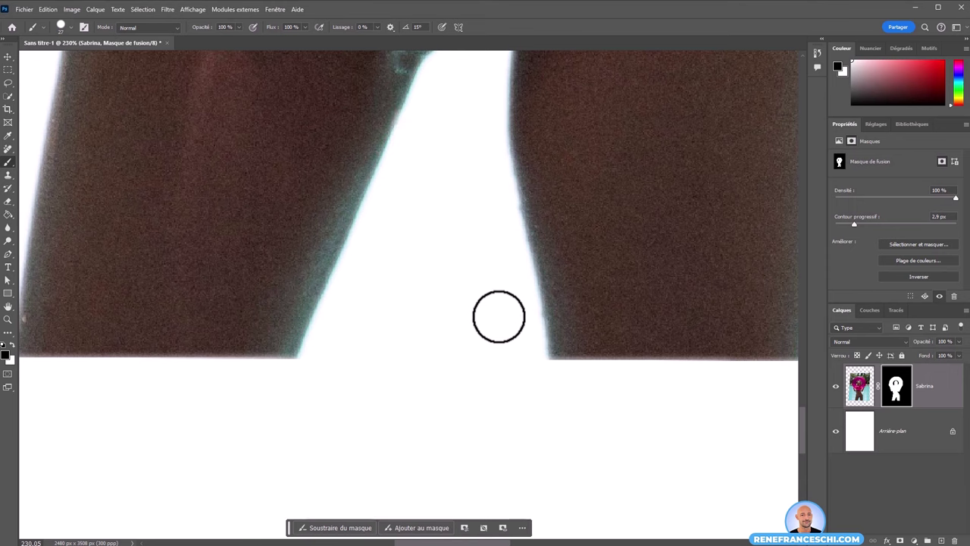
drag(495, 197, 528, 317)
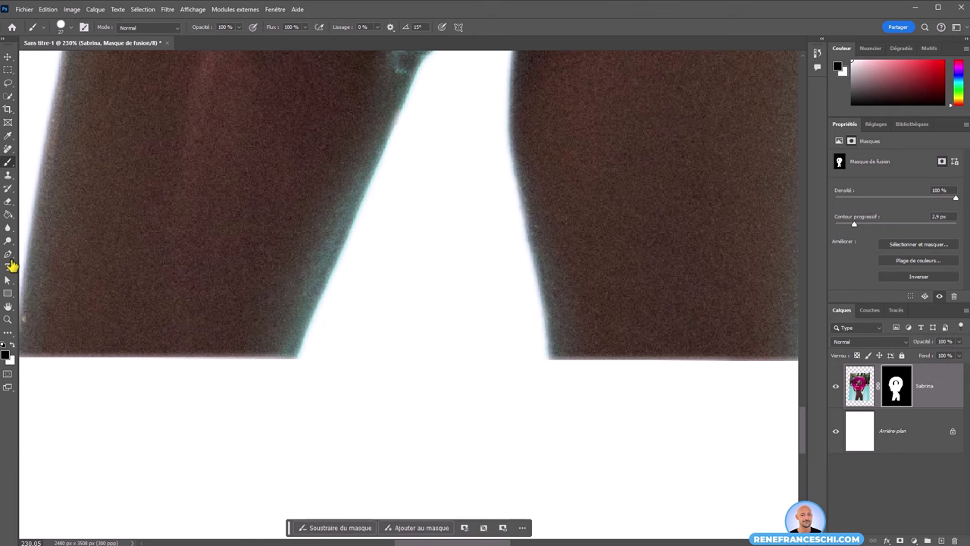
click(8, 308)
double_click(9, 308)
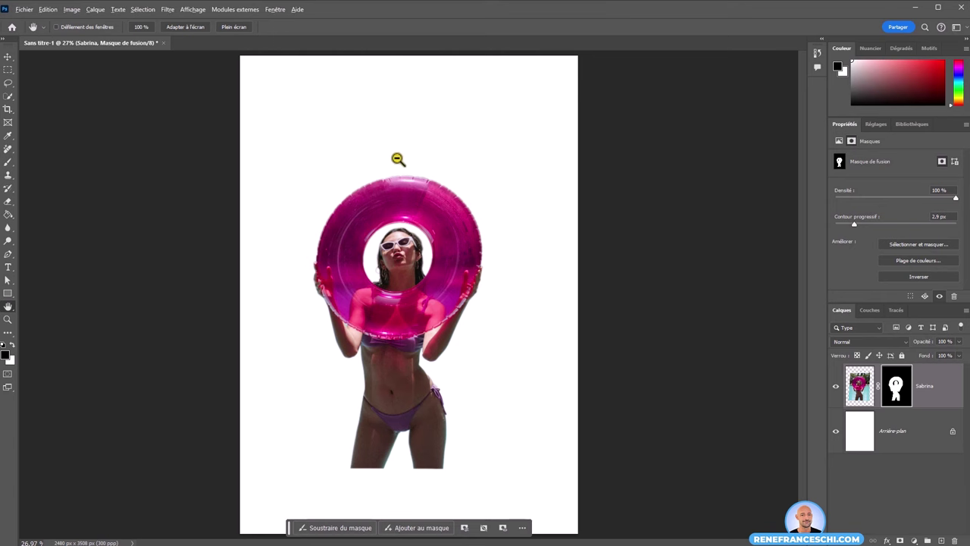
- Inspect the cut-out torso, then target Sabrina's image thumbnail instead of its mask
scroll(409, 182, up, 5)
scroll(420, 196, down, 2)
scroll(417, 195, down, 2)
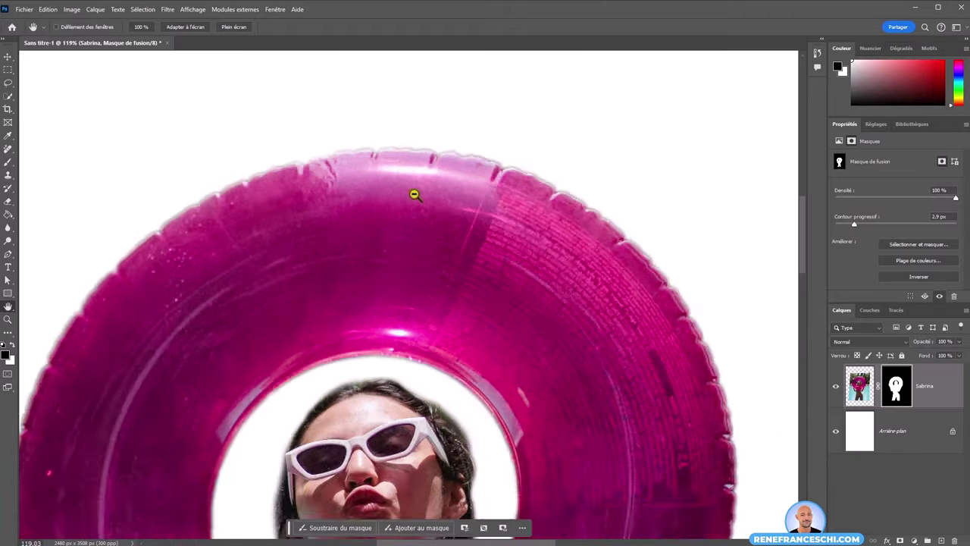
scroll(412, 196, down, 1)
drag(422, 375, 425, 278)
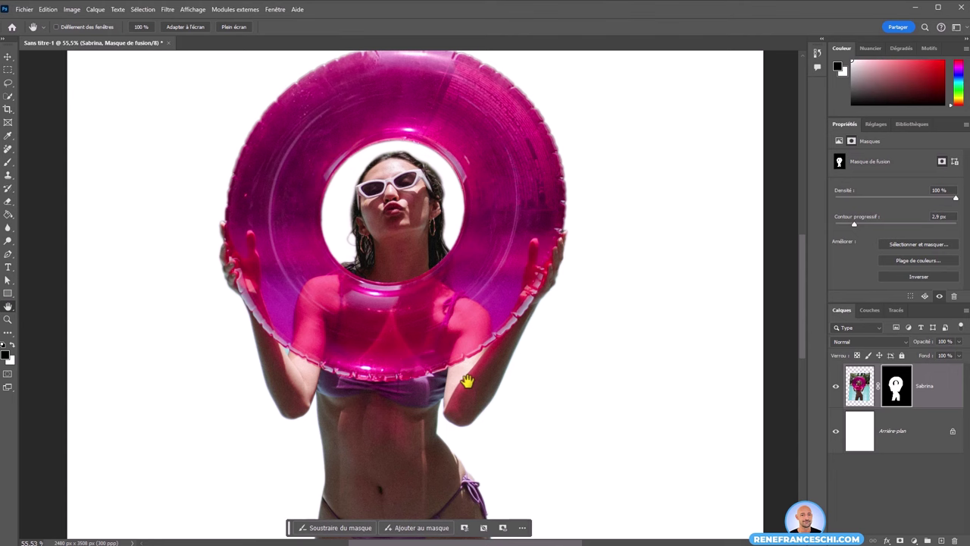
click(860, 387)
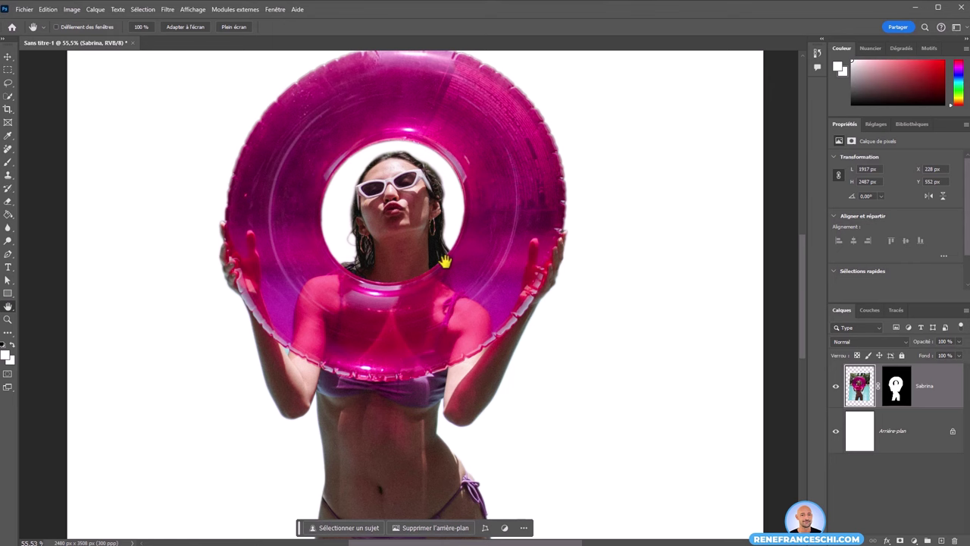
- Fit the poster on screen, select the Sabrina layer, and bring up the new adjustment-layer types
double_click(7, 306)
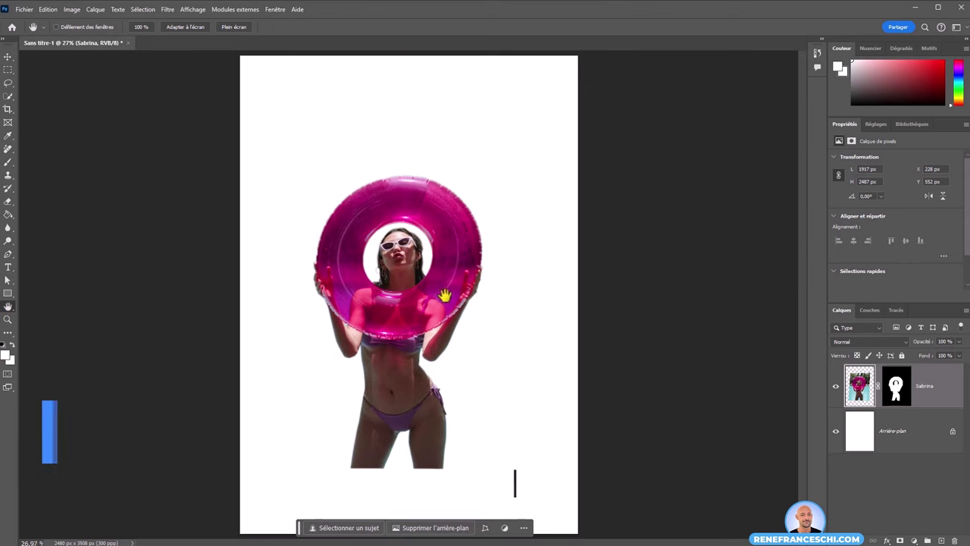
key(v)
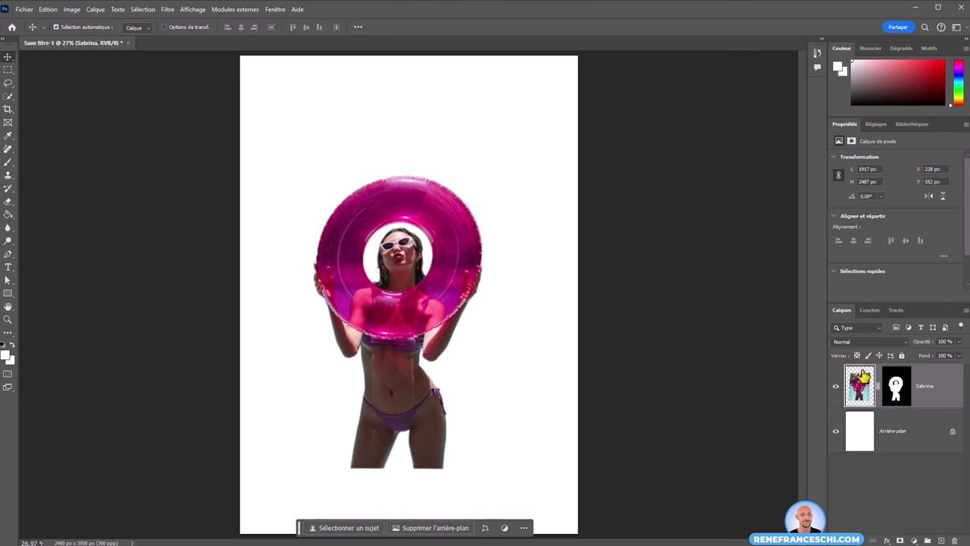
click(72, 9)
mouse_move(83, 37)
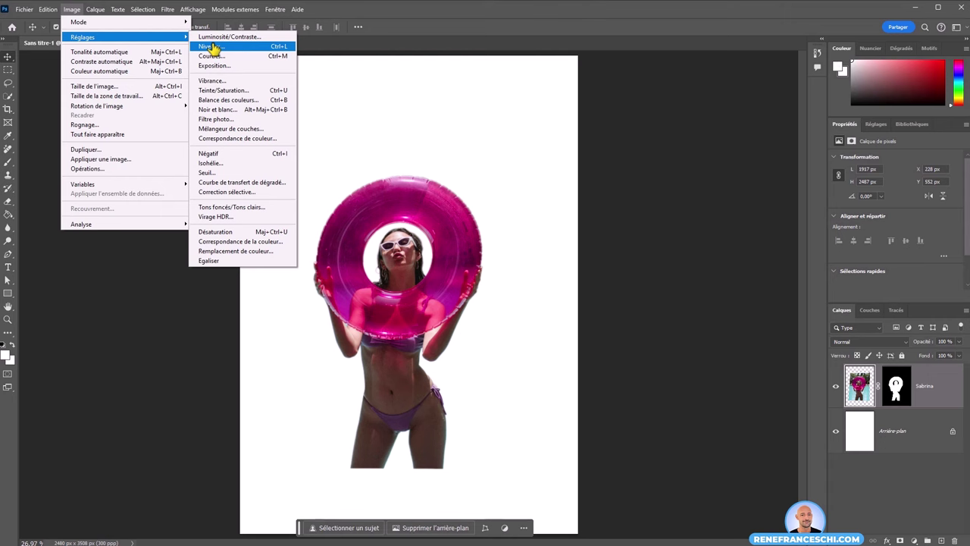
click(418, 31)
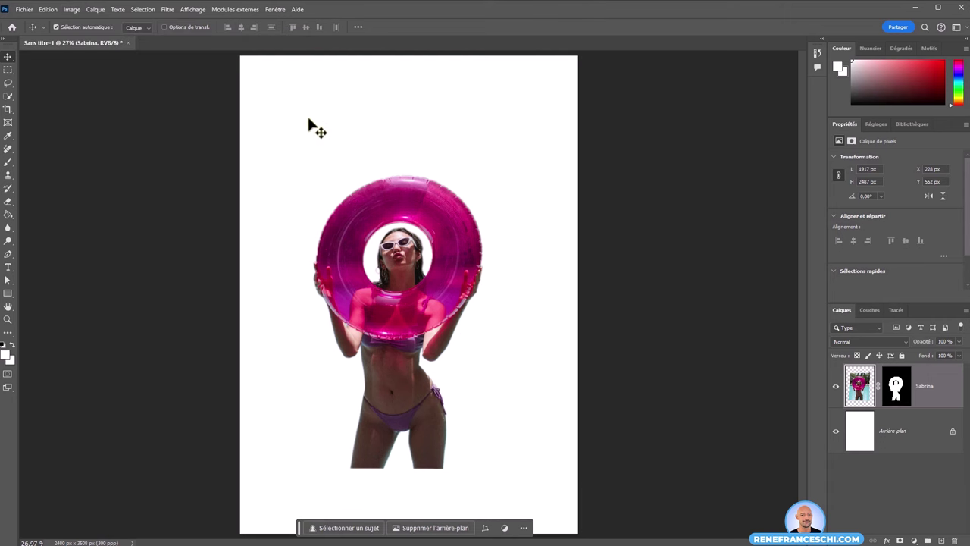
click(896, 387)
click(914, 540)
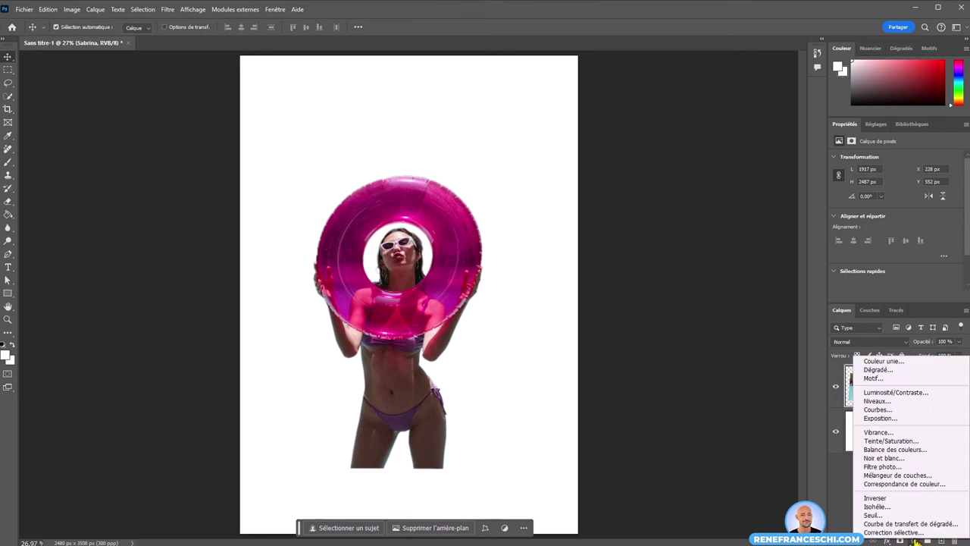
- Add a Niveaux Levels layer above Sabrina with input levels 14, 1.41 and 236
click(883, 401)
click(866, 391)
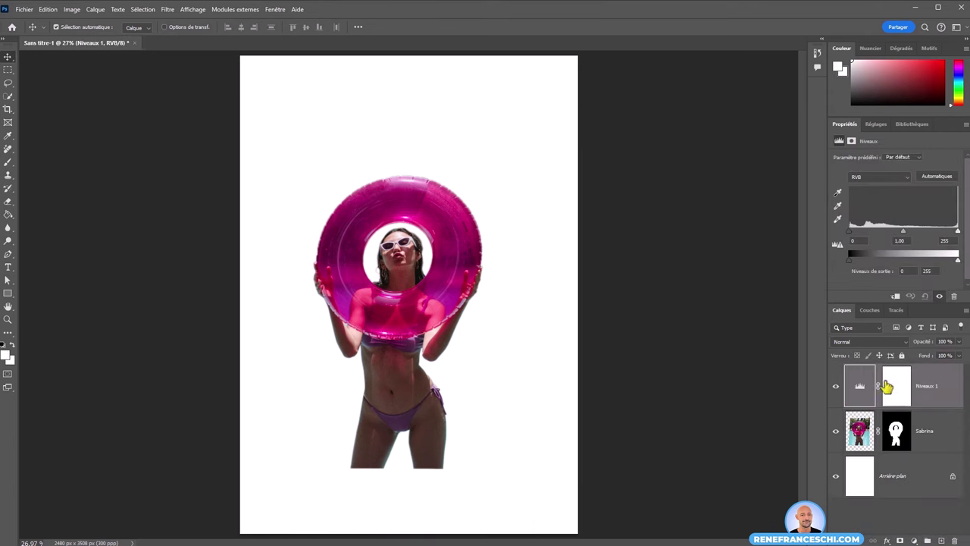
click(897, 387)
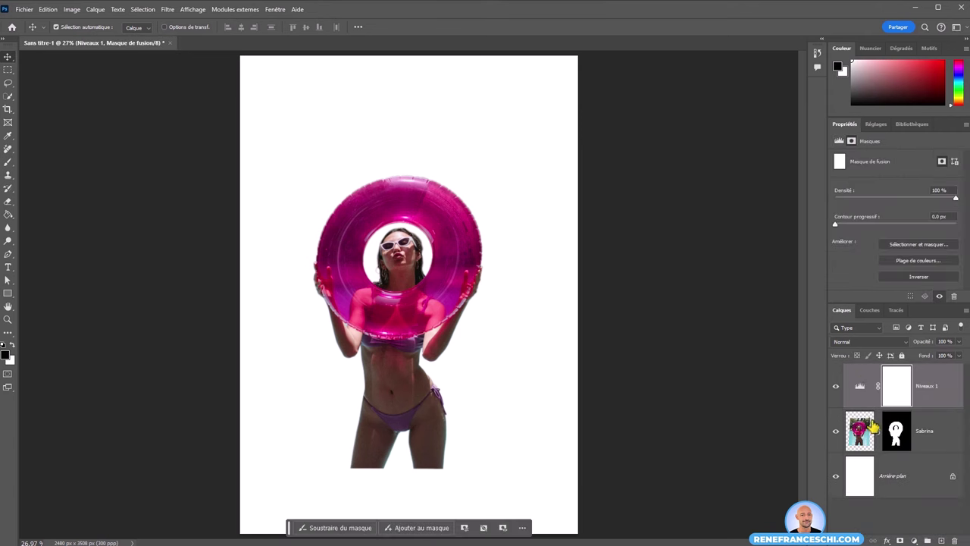
click(862, 391)
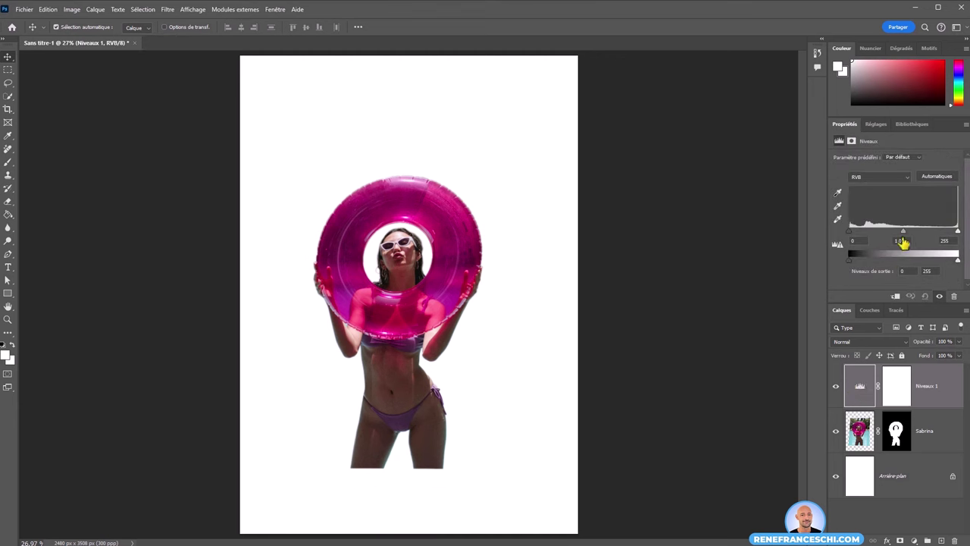
mouse_move(903, 238)
mouse_down()
mouse_move(849, 241)
mouse_move(935, 241)
mouse_move(872, 238)
mouse_move(901, 240)
mouse_up()
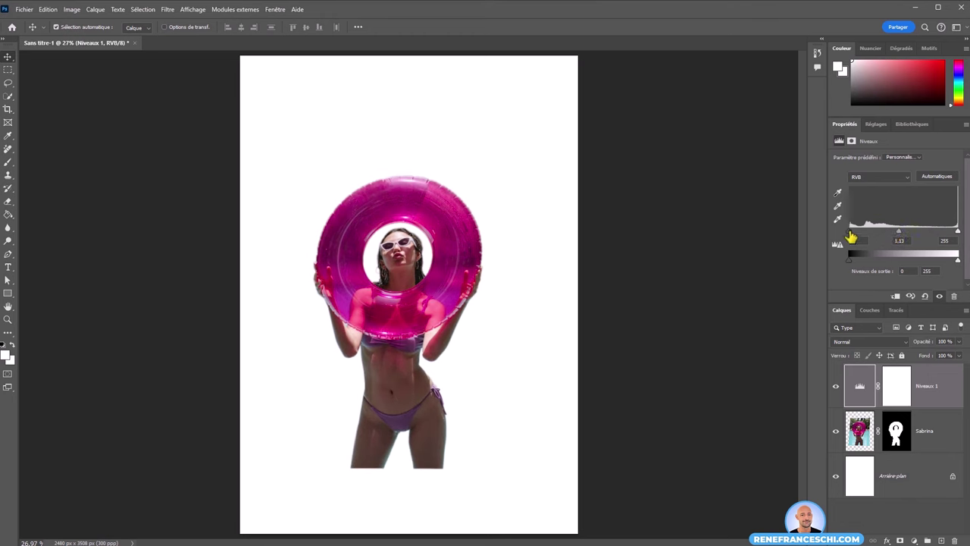
drag(853, 237, 855, 235)
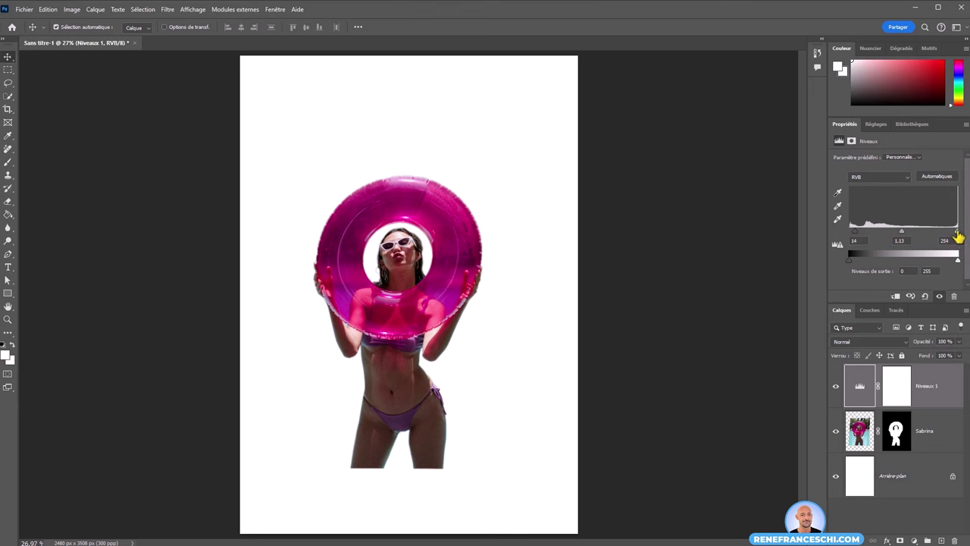
drag(958, 237, 892, 236)
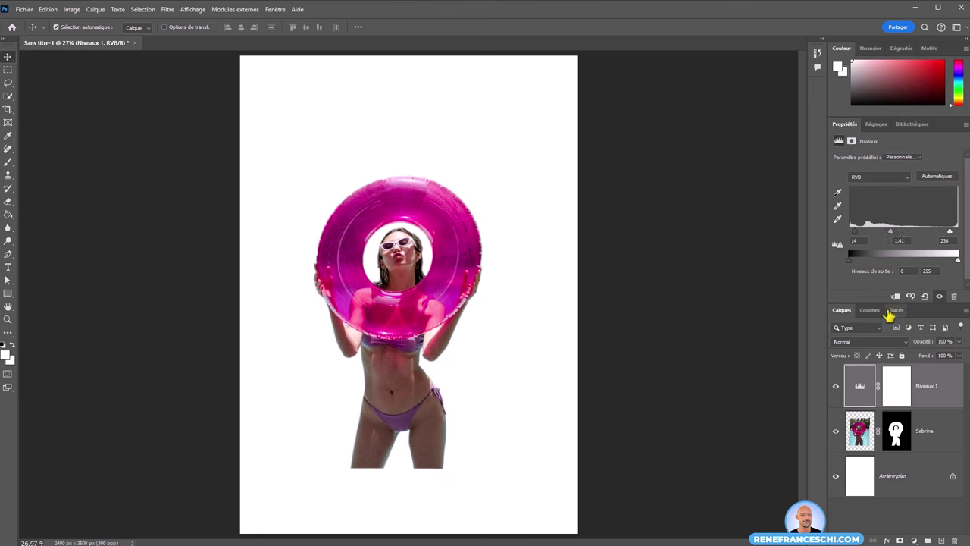
- Clip Niveaux 1 to Sabrina and retune its levels to 21, 1.76 and 234, comparing with it hidden
click(895, 297)
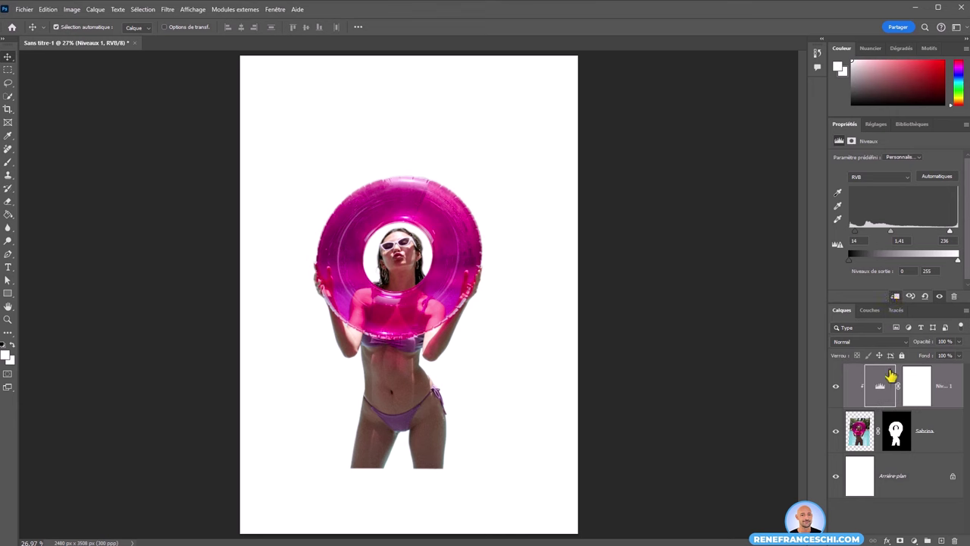
click(861, 435)
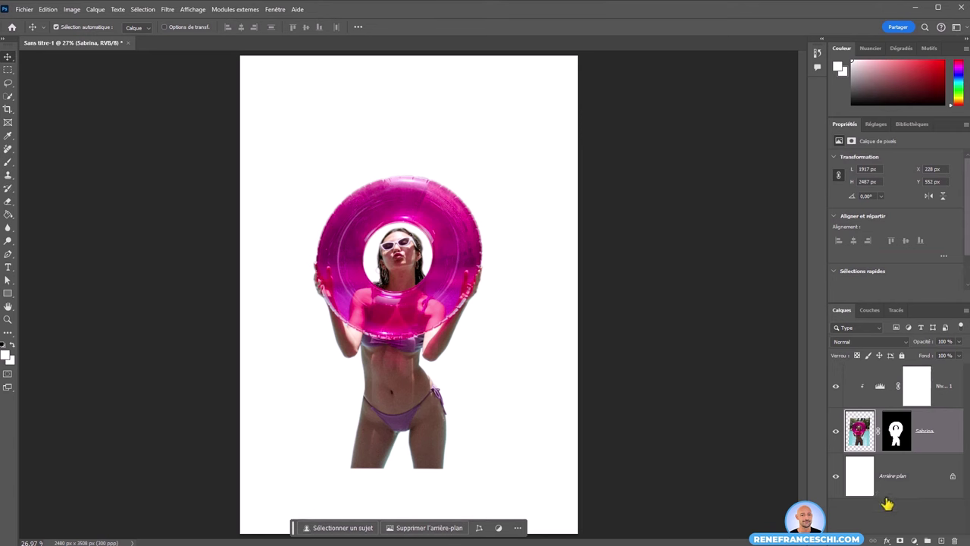
key(alt+bracketright)
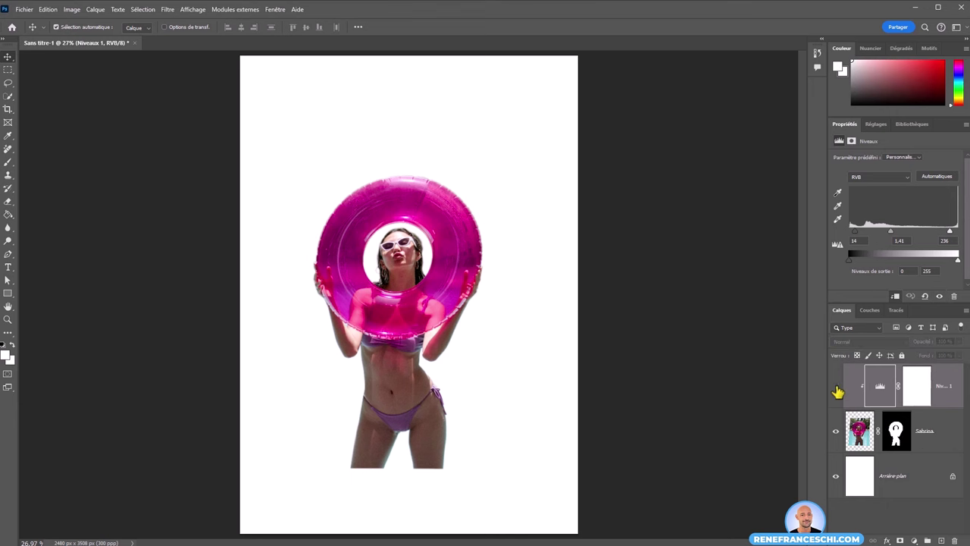
click(836, 386)
click(836, 387)
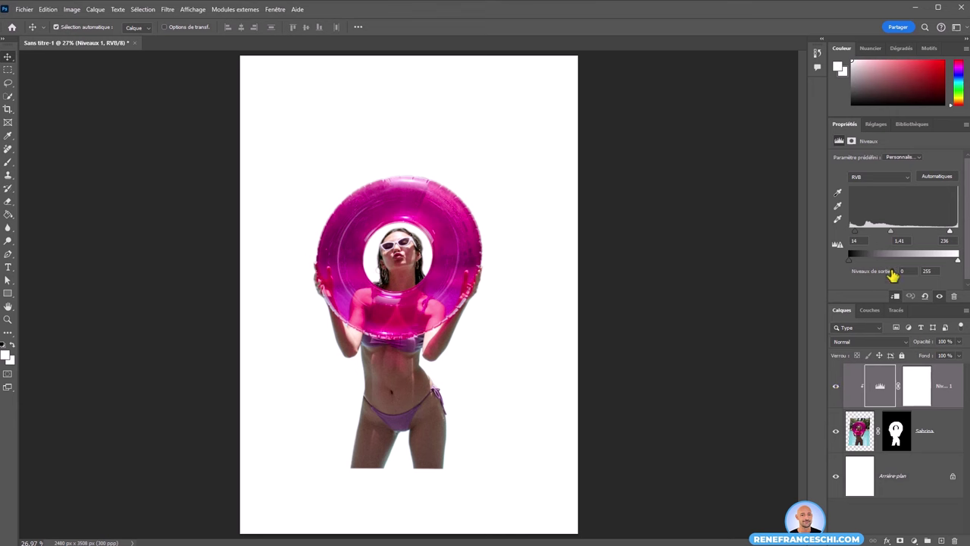
drag(894, 235, 884, 235)
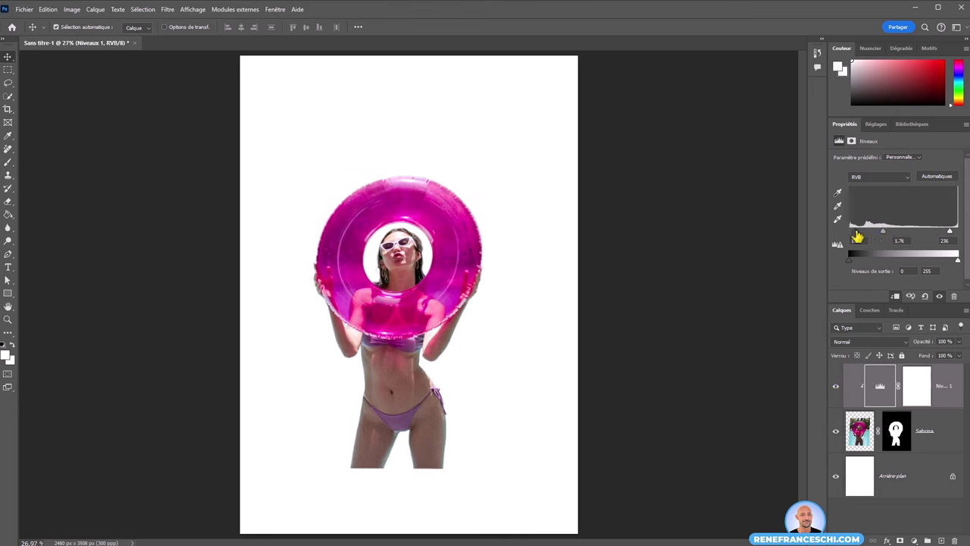
drag(857, 238, 858, 237)
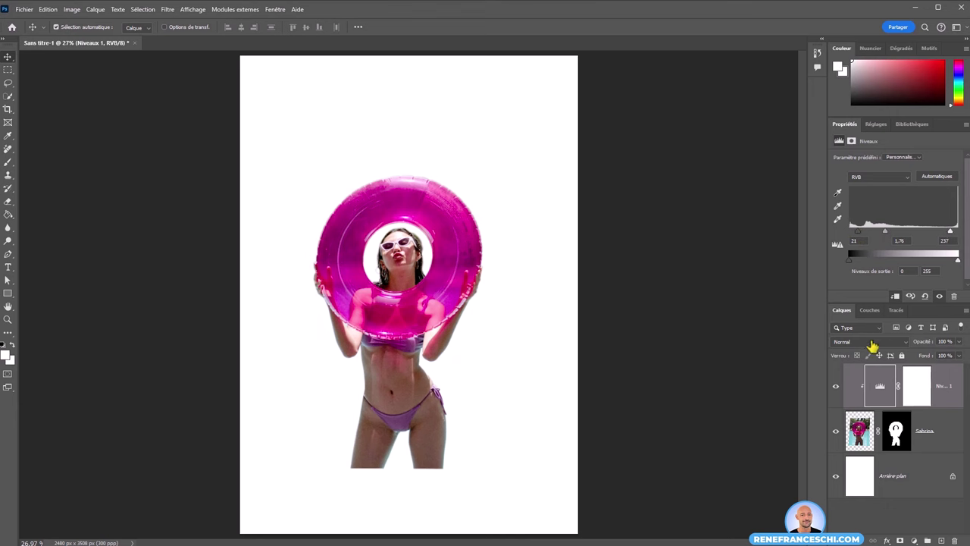
click(837, 388)
click(837, 388)
click(836, 388)
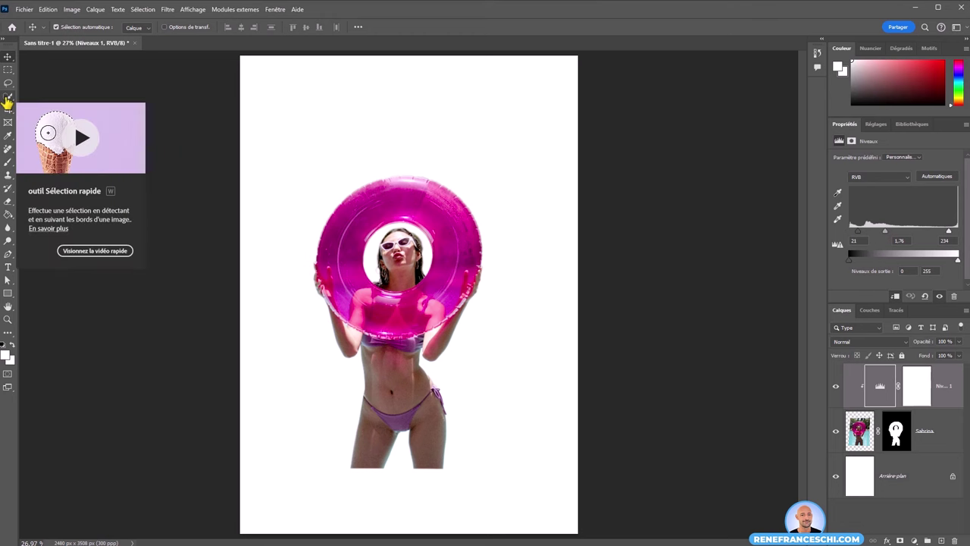
- Brush over the pink swim ring with the Quick Selection tool to select it
click(9, 99)
mouse_move(369, 214)
mouse_down()
mouse_move(405, 201)
mouse_move(440, 287)
mouse_up()
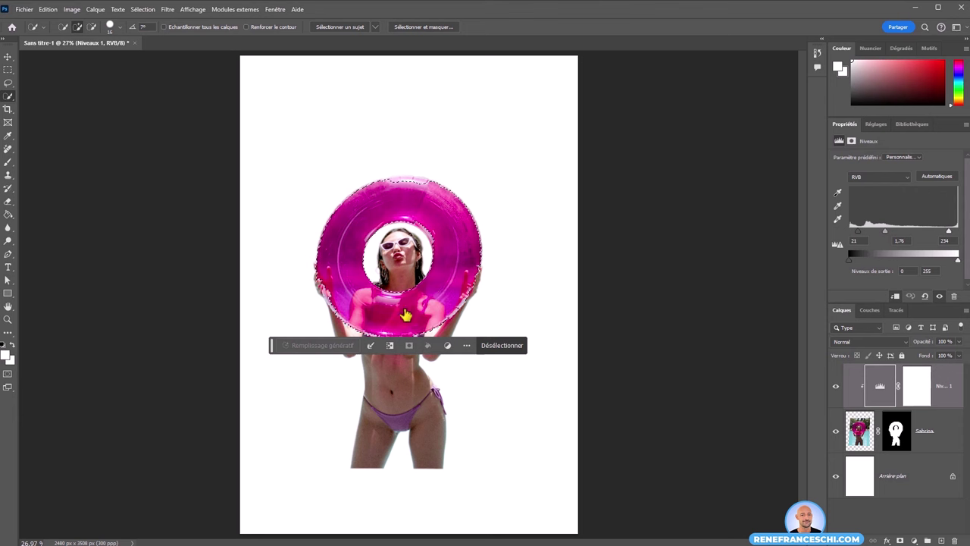
scroll(349, 299, up, 5)
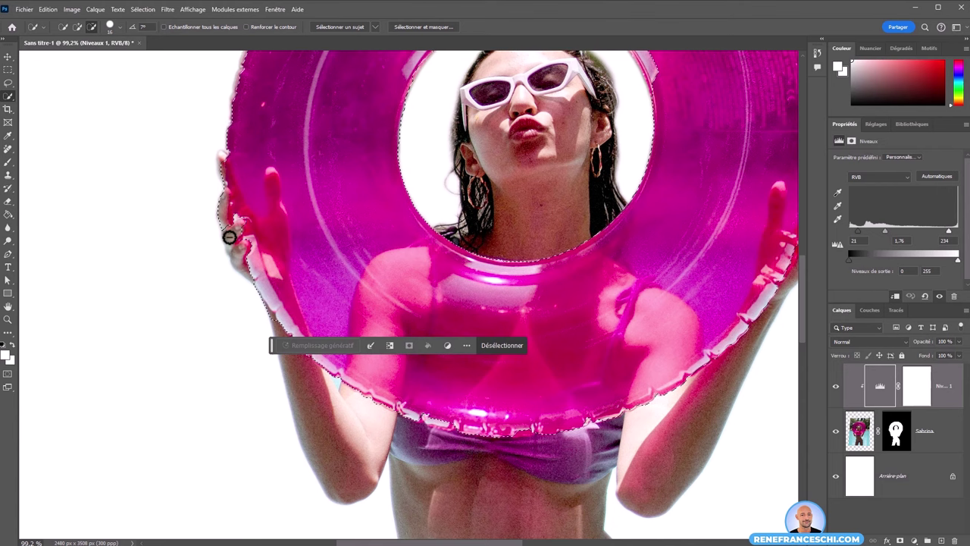
- Subtract the fingers and refine the selection at the ring's inner hole and top edge
drag(228, 235, 236, 250)
drag(692, 275, 339, 323)
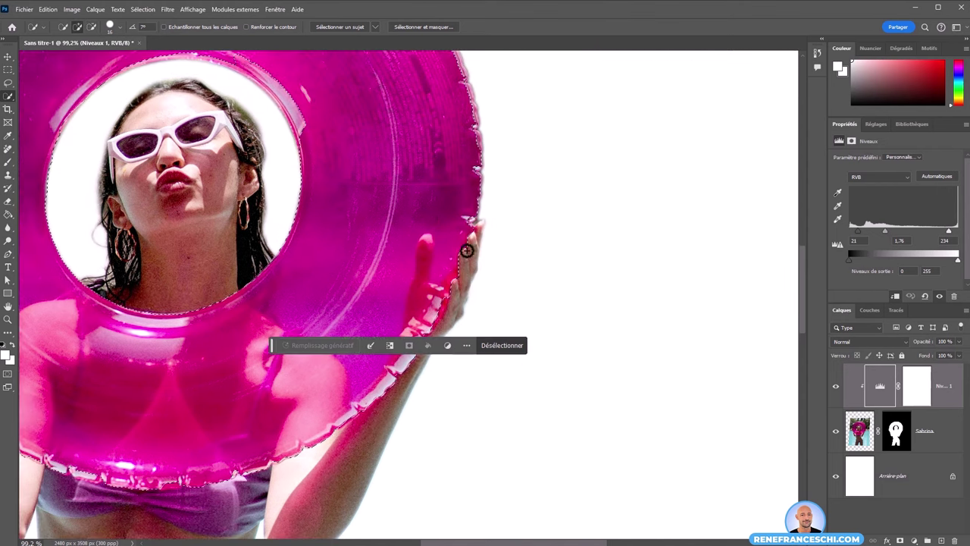
drag(311, 208, 389, 318)
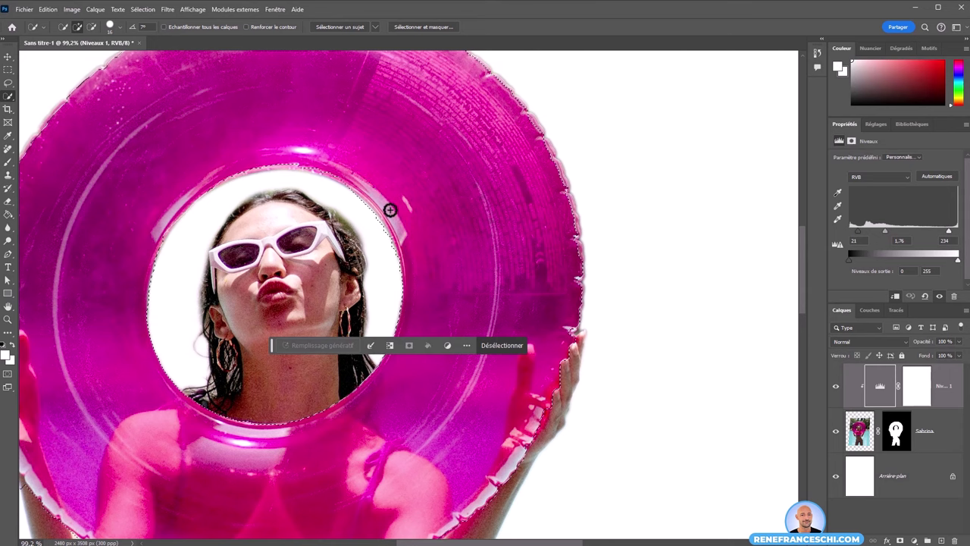
mouse_move(310, 157)
mouse_down()
mouse_move(279, 158)
mouse_move(331, 167)
mouse_move(272, 167)
mouse_up()
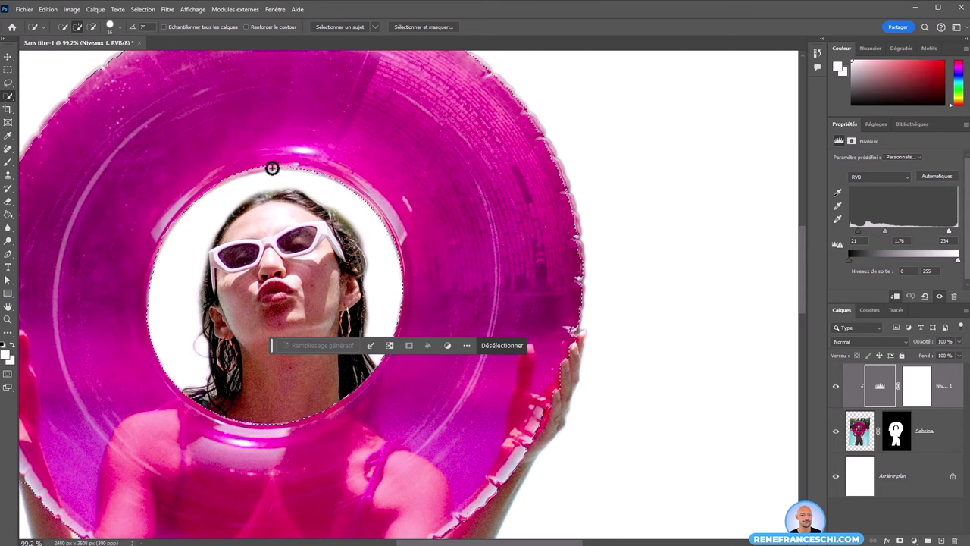
scroll(433, 199, up, 3)
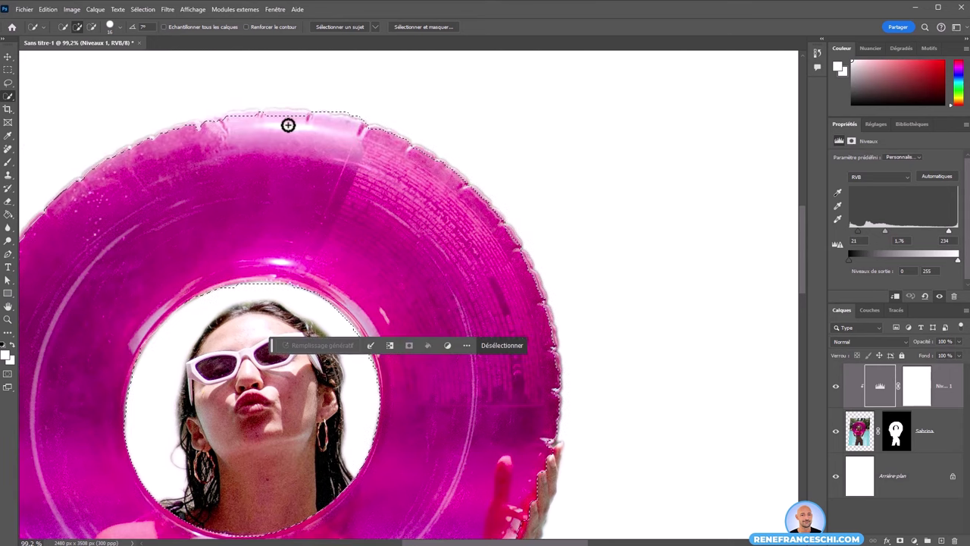
mouse_move(231, 125)
mouse_down()
mouse_move(253, 114)
mouse_move(163, 140)
mouse_up()
drag(335, 275, 555, 194)
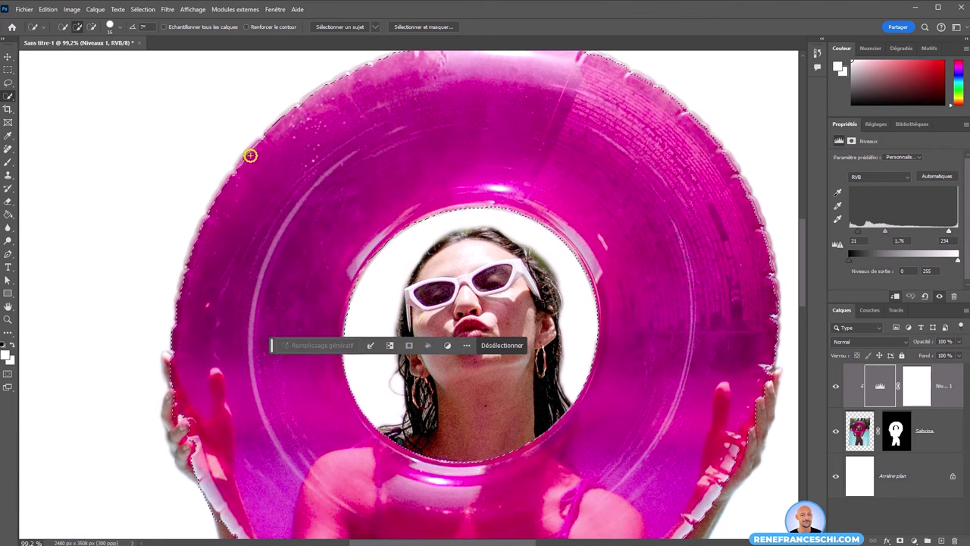
double_click(8, 307)
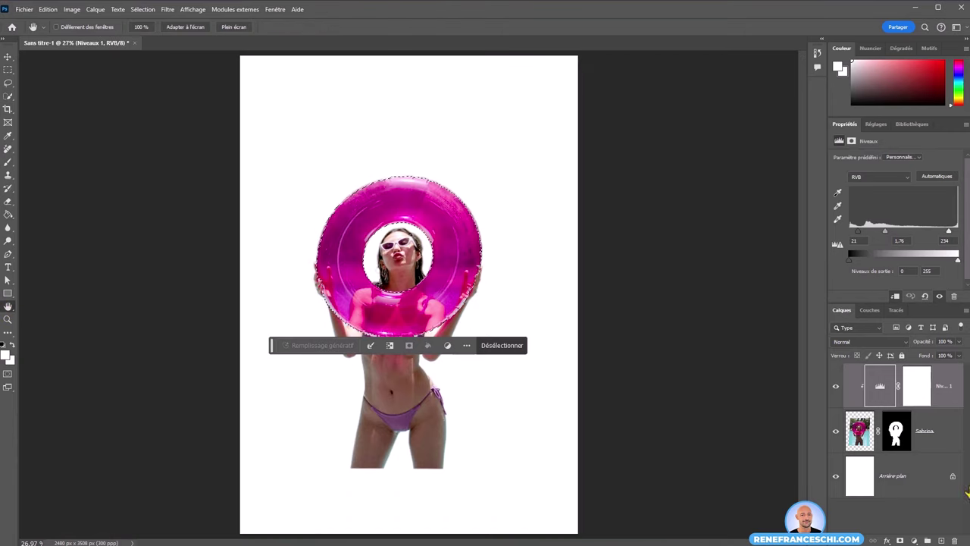
- Add a Hue/Saturation adjustment masked to the ring and clip it to the layer below
click(916, 540)
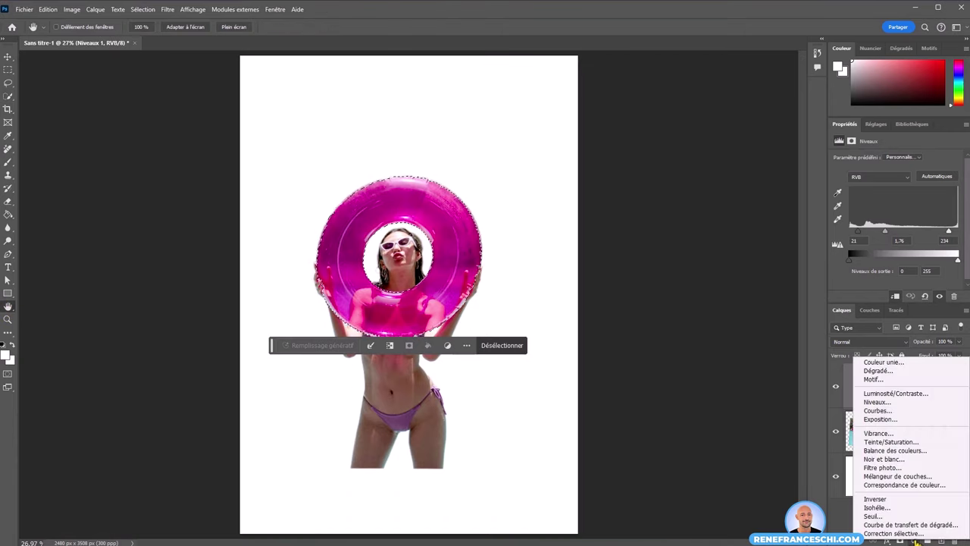
click(902, 442)
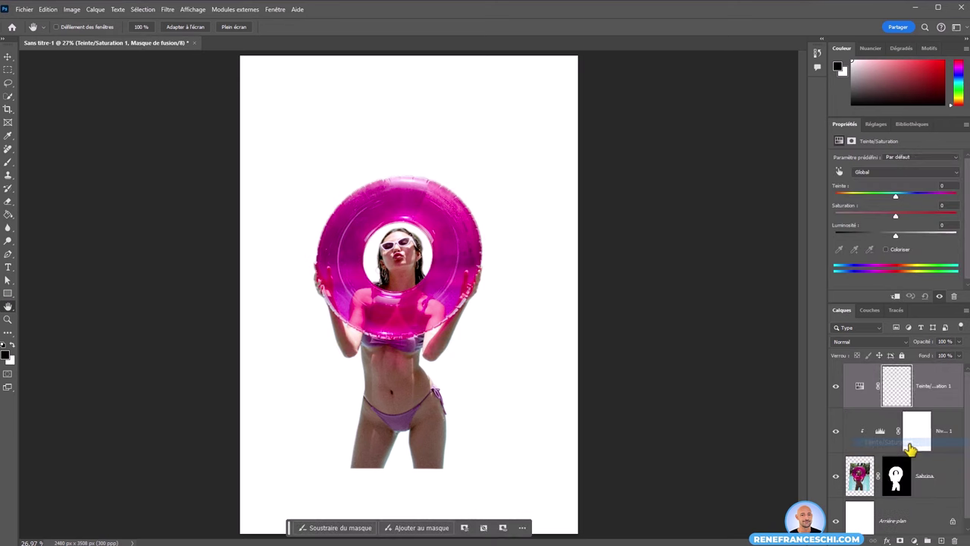
click(895, 392)
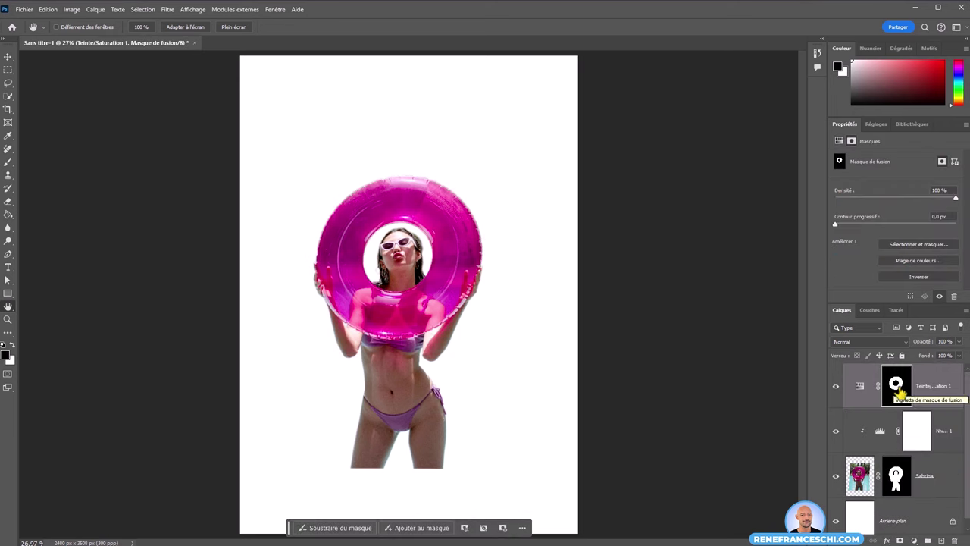
click(861, 389)
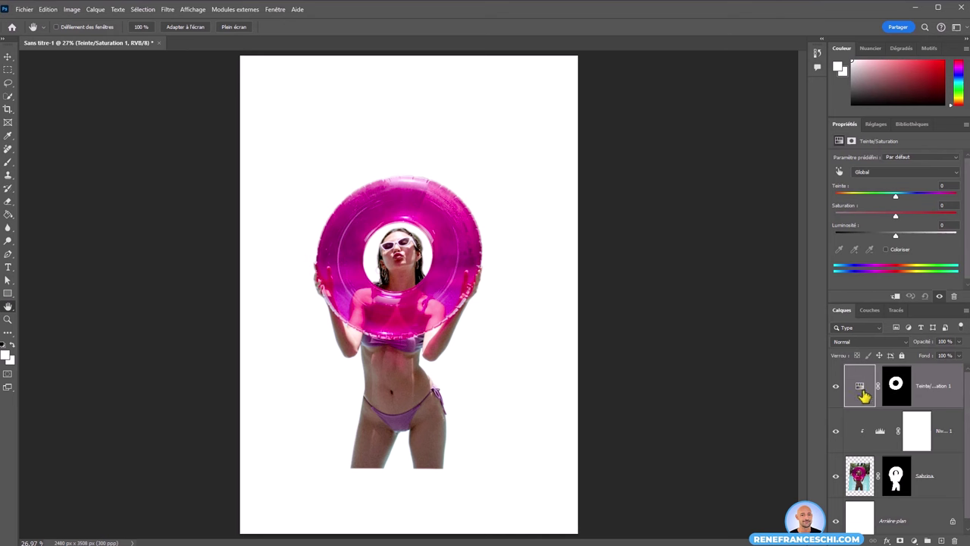
click(896, 295)
click(896, 296)
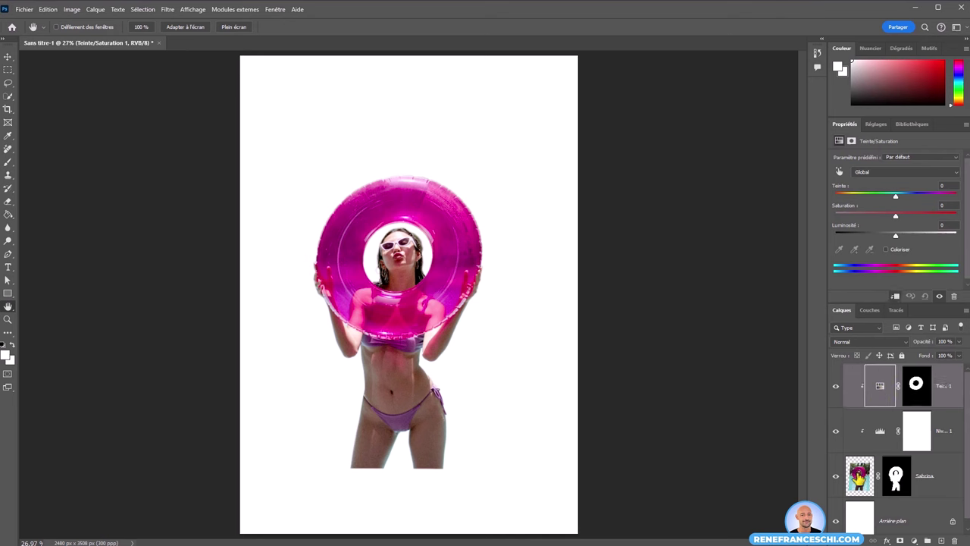
click(859, 477)
click(883, 390)
click(882, 391)
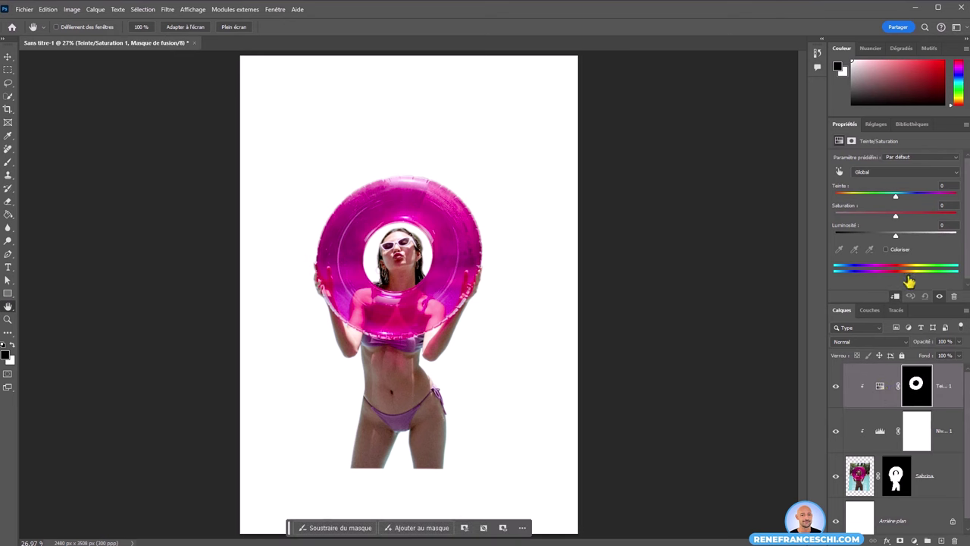
- Set Hue +42, Saturation +23 and Lightness +13 to turn the float red
mouse_move(895, 197)
mouse_down()
mouse_move(868, 198)
mouse_move(915, 197)
mouse_up()
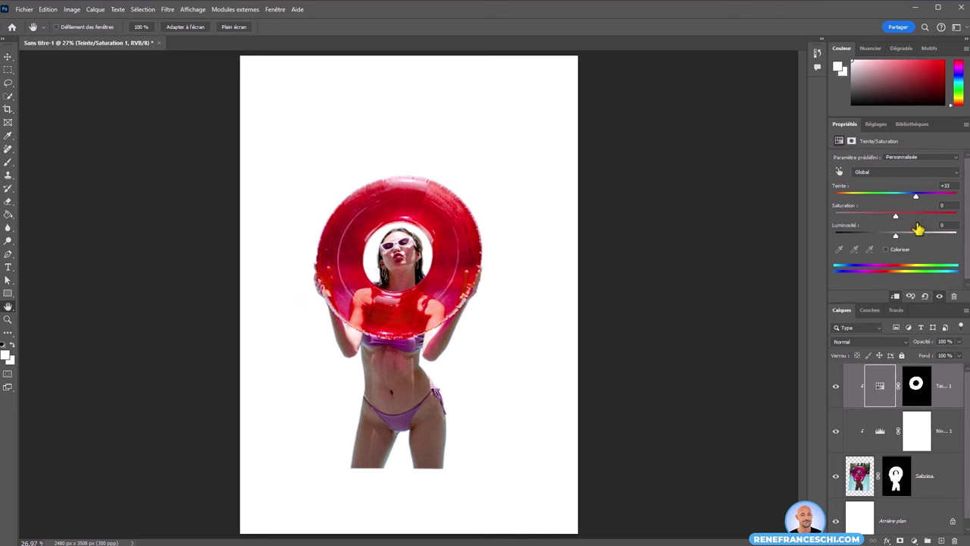
drag(926, 200, 922, 199)
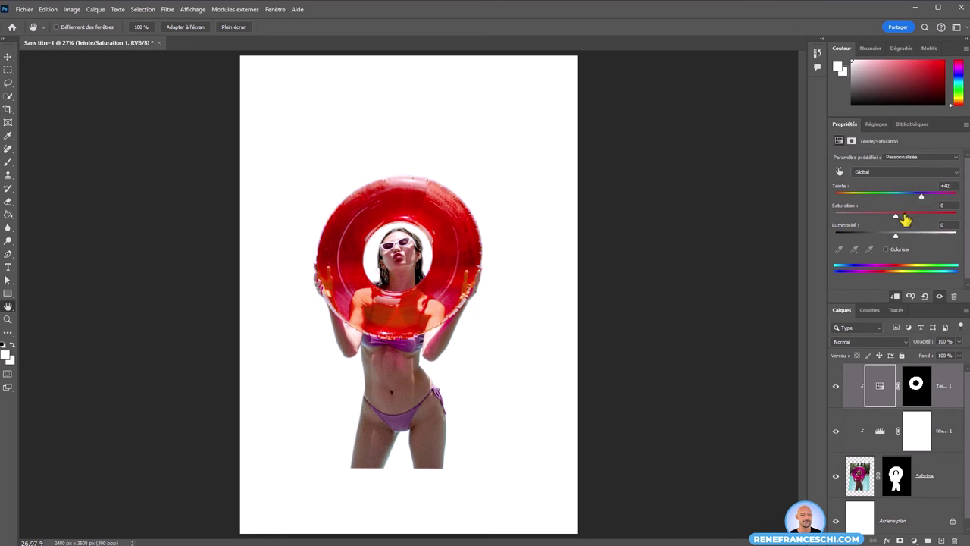
mouse_move(897, 222)
mouse_down()
mouse_move(824, 224)
mouse_move(950, 229)
mouse_move(864, 227)
mouse_move(912, 230)
mouse_up()
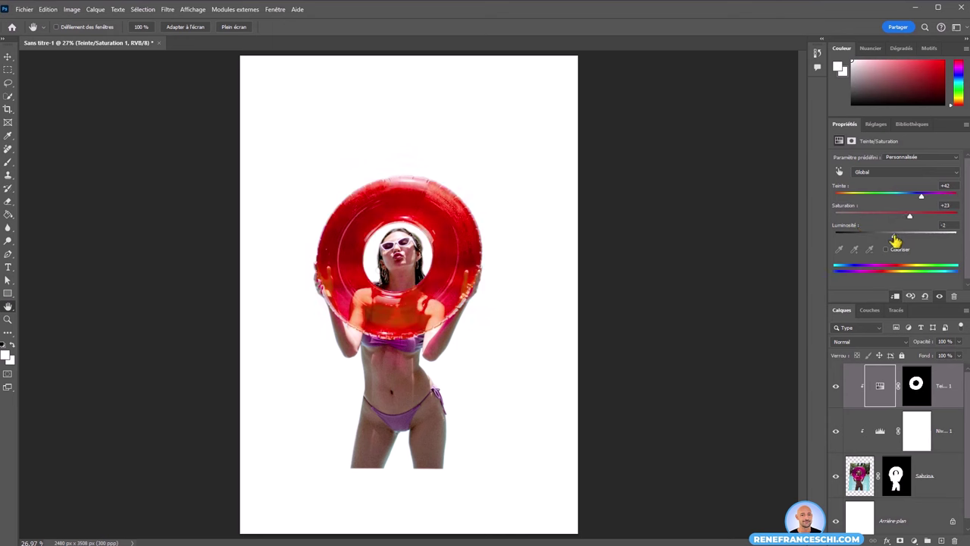
mouse_move(896, 241)
mouse_down()
mouse_move(881, 242)
mouse_move(903, 241)
mouse_up()
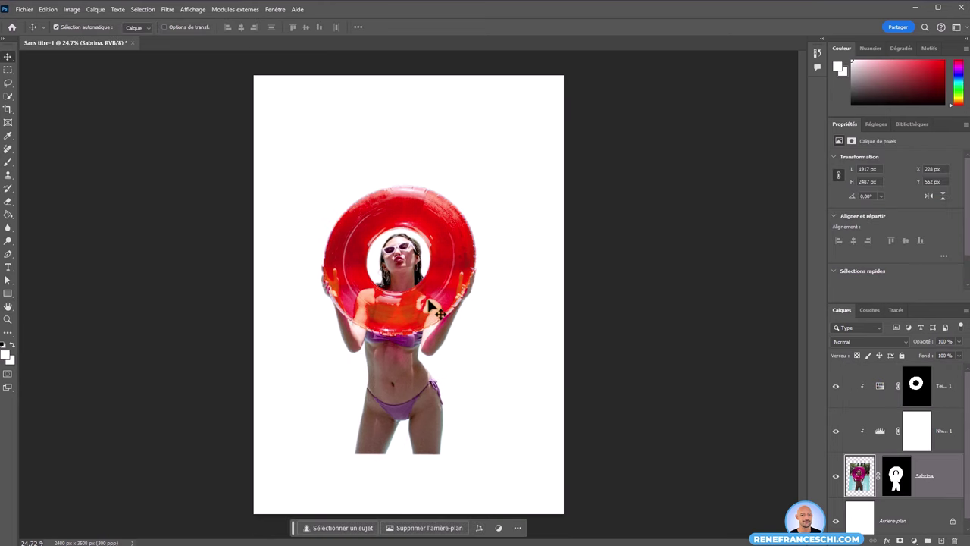
click(880, 388)
click(880, 432)
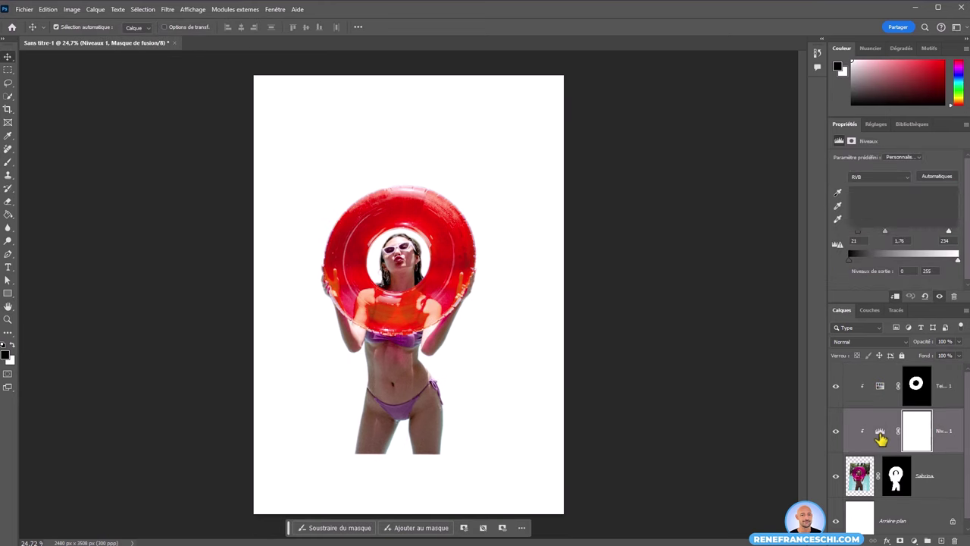
click(880, 390)
click(882, 438)
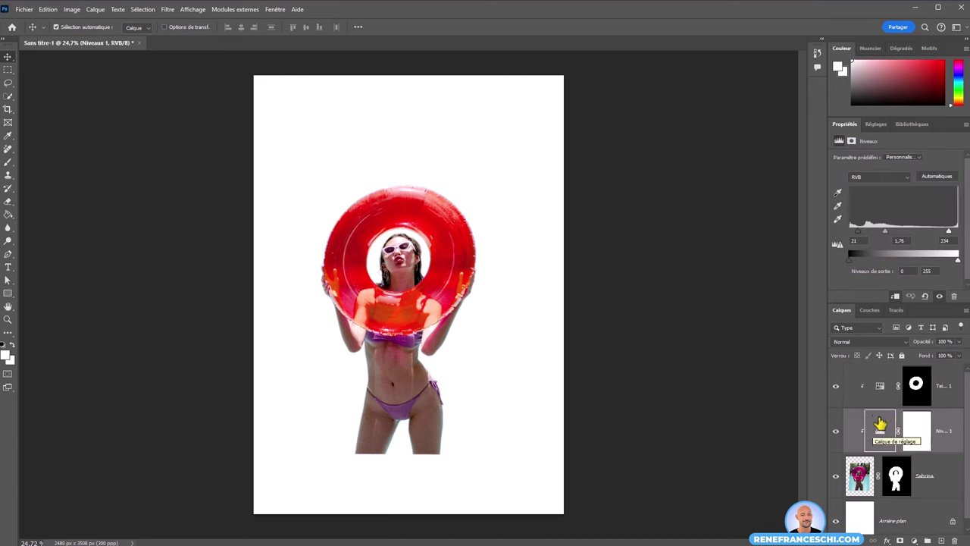
click(881, 391)
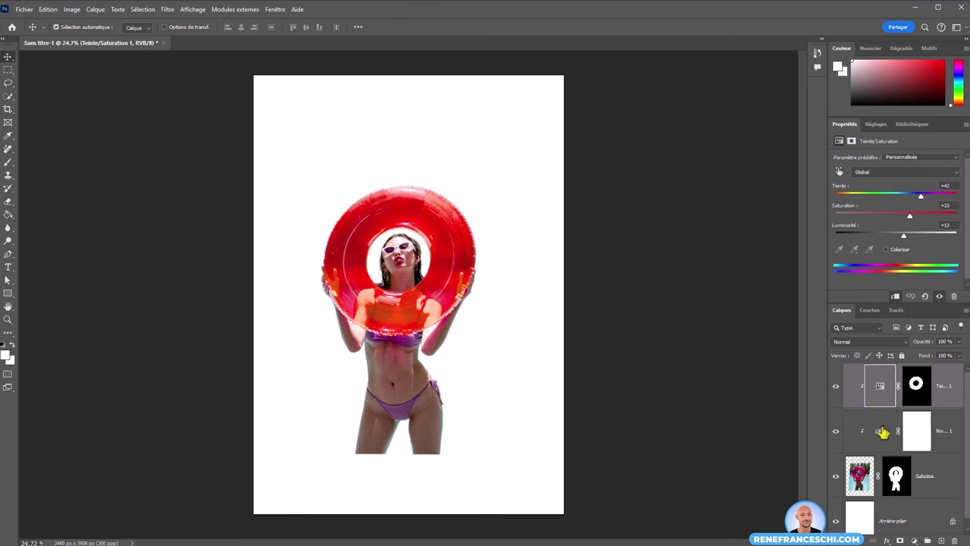
click(883, 431)
click(879, 387)
click(880, 432)
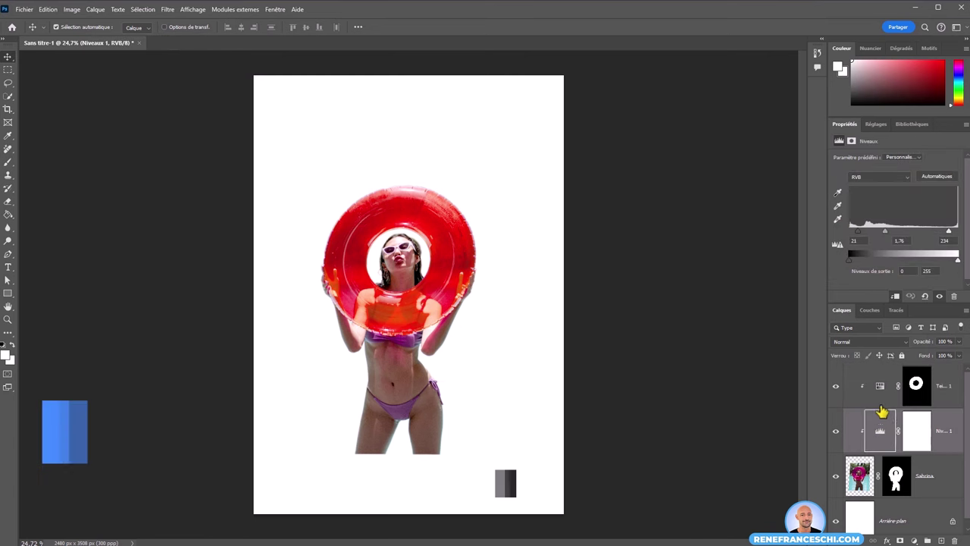
click(880, 401)
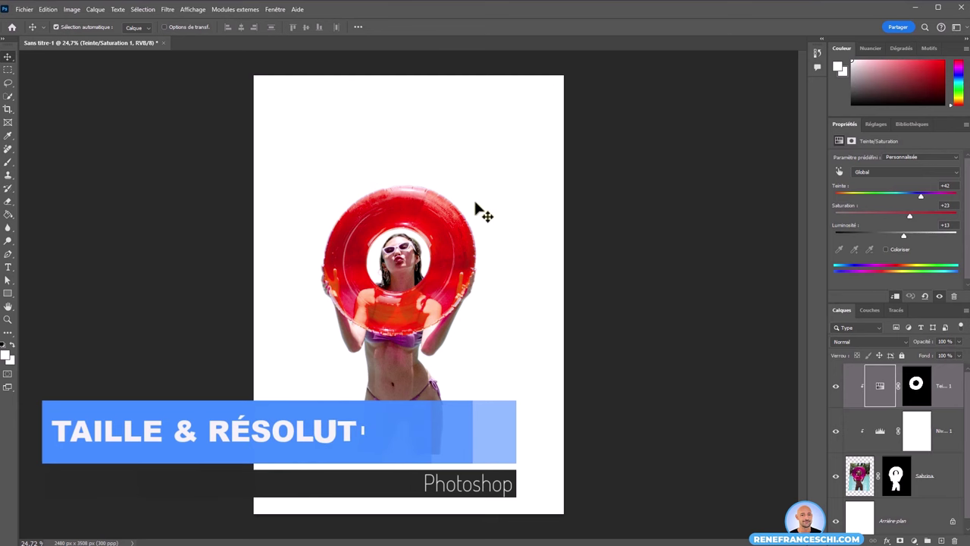
- Confirm the image size as 21 × 29,7 cm at 300 ppi in centimetres
click(70, 9)
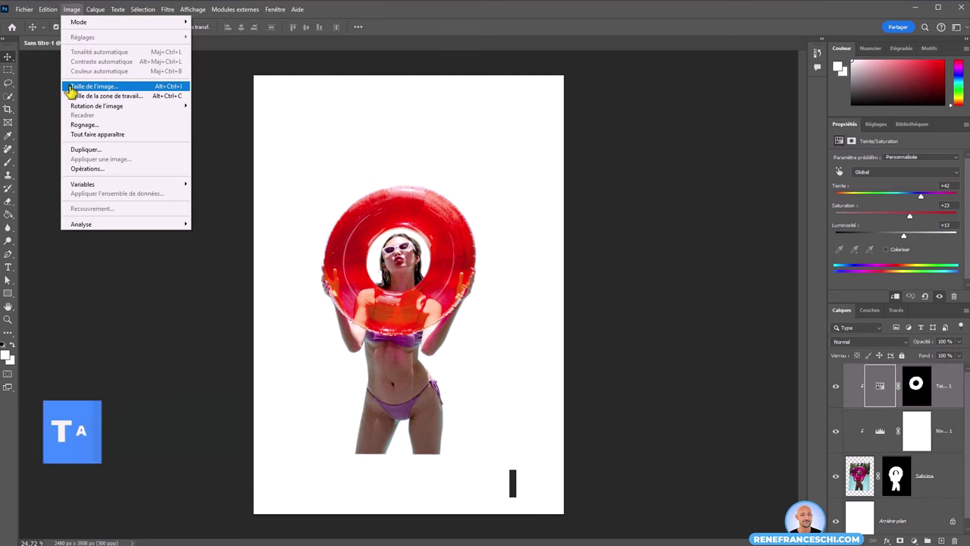
click(94, 85)
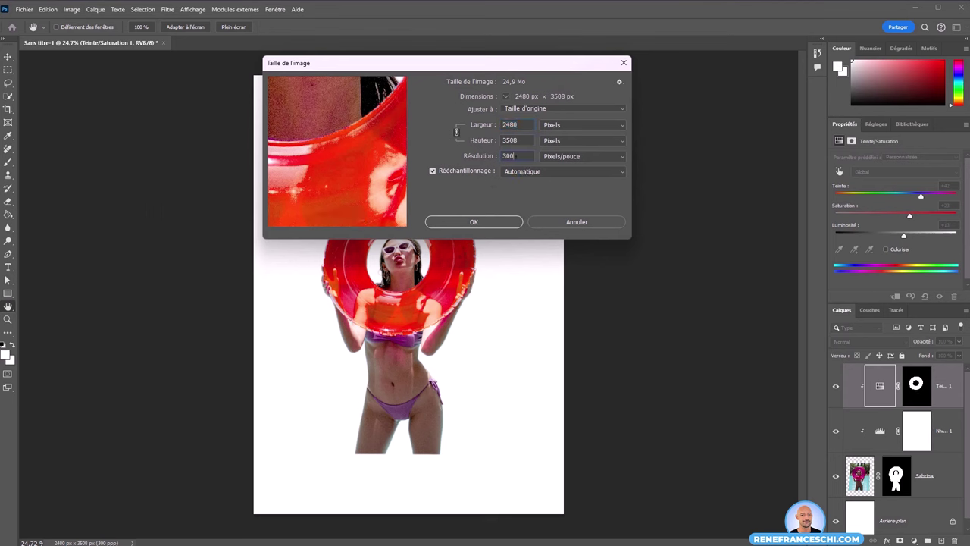
double_click(502, 157)
double_click(497, 157)
click(553, 127)
click(559, 160)
double_click(512, 155)
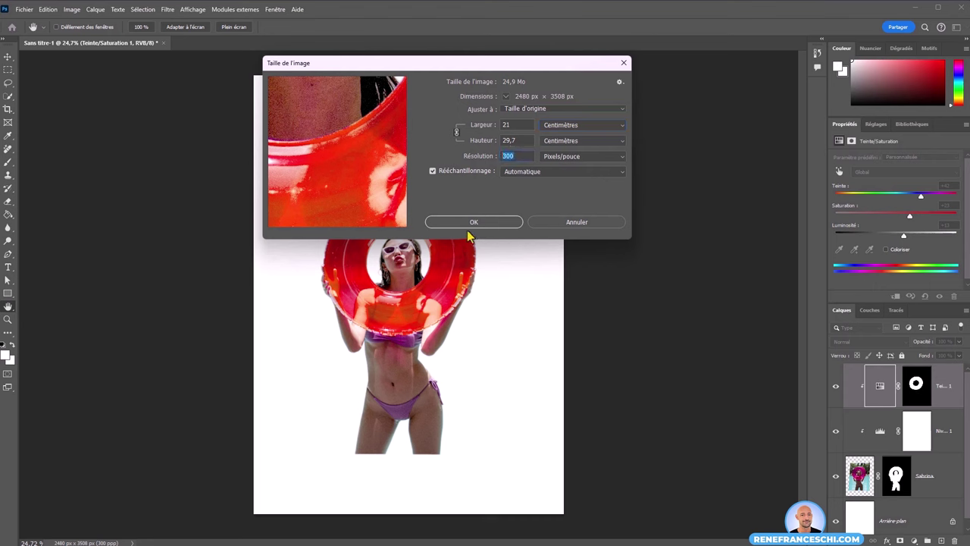
click(486, 225)
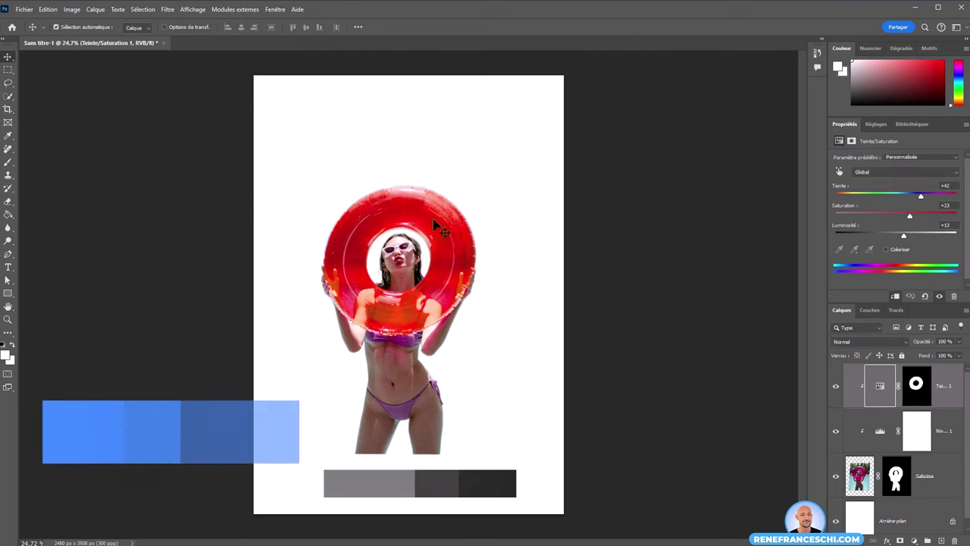
- Try trimming the page with the Crop tool, cancelling each trial crop
click(8, 110)
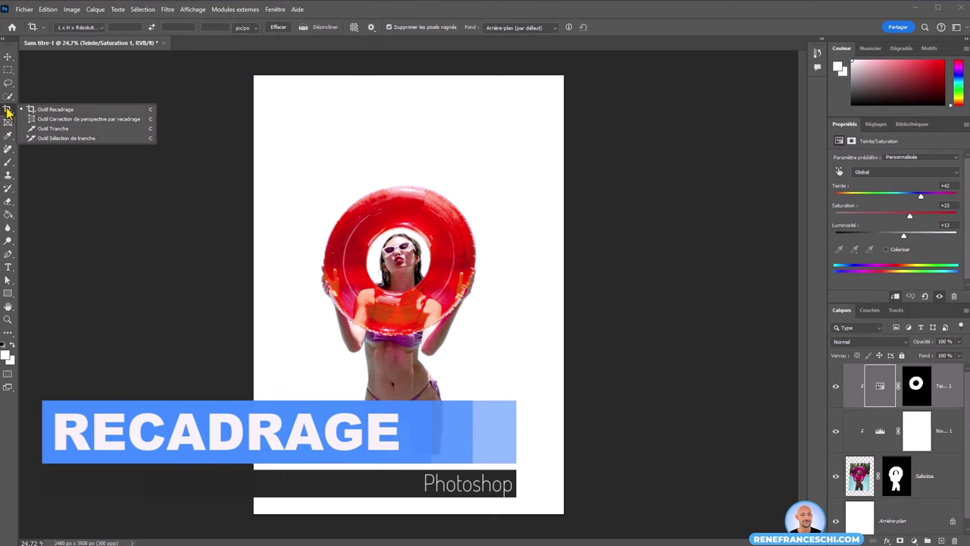
click(53, 109)
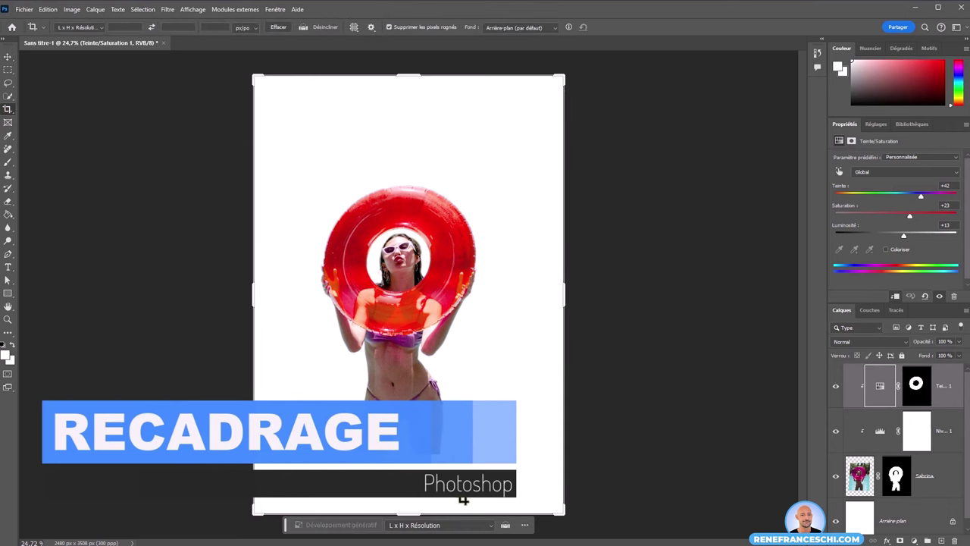
drag(463, 500, 510, 452)
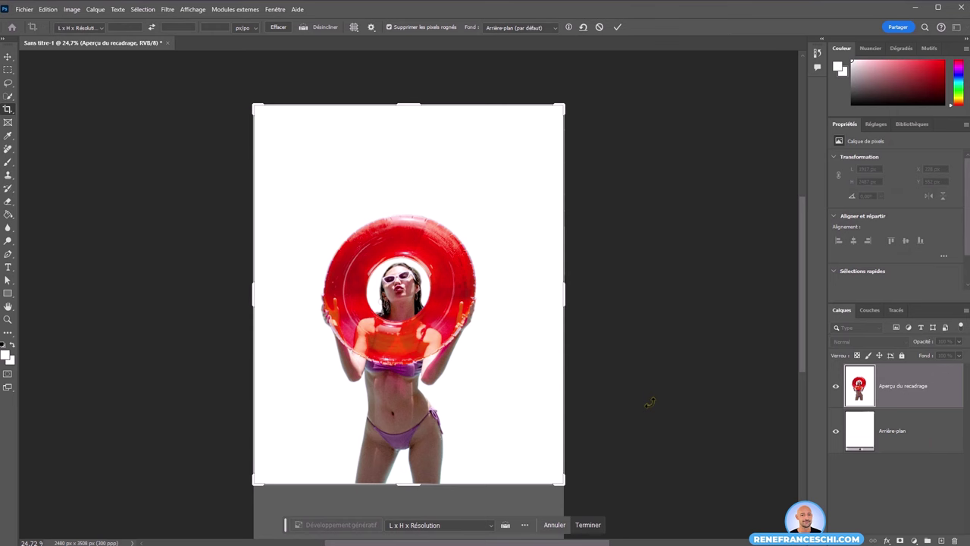
key(Escape)
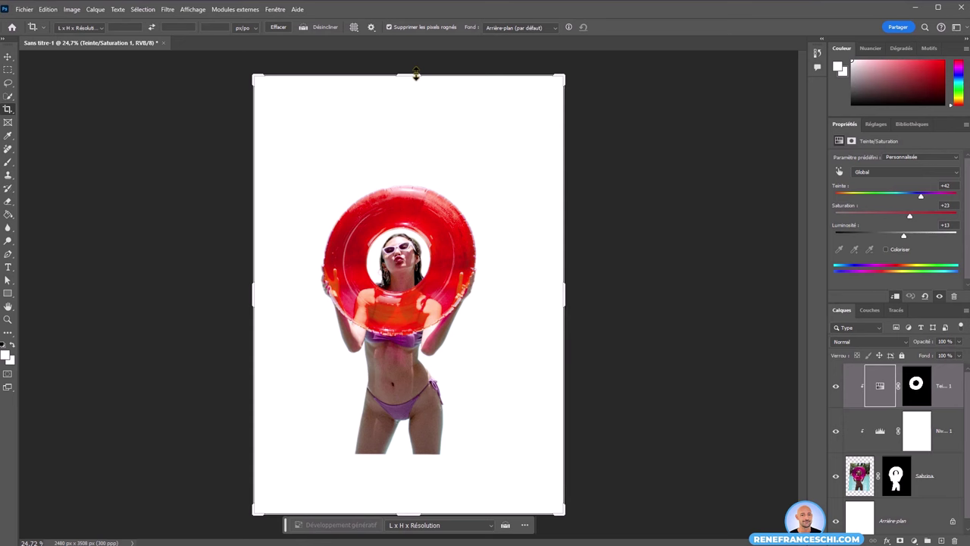
drag(415, 73, 415, 96)
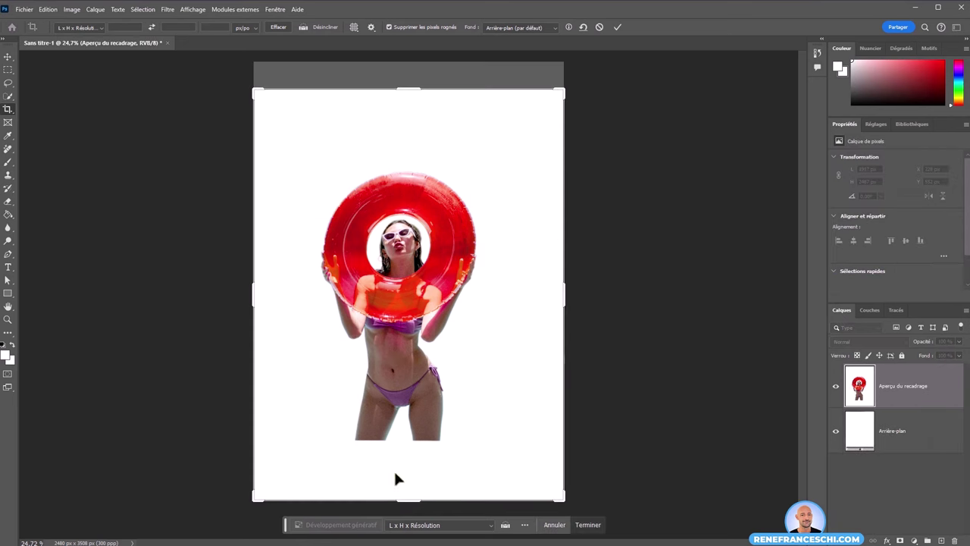
drag(408, 512, 408, 493)
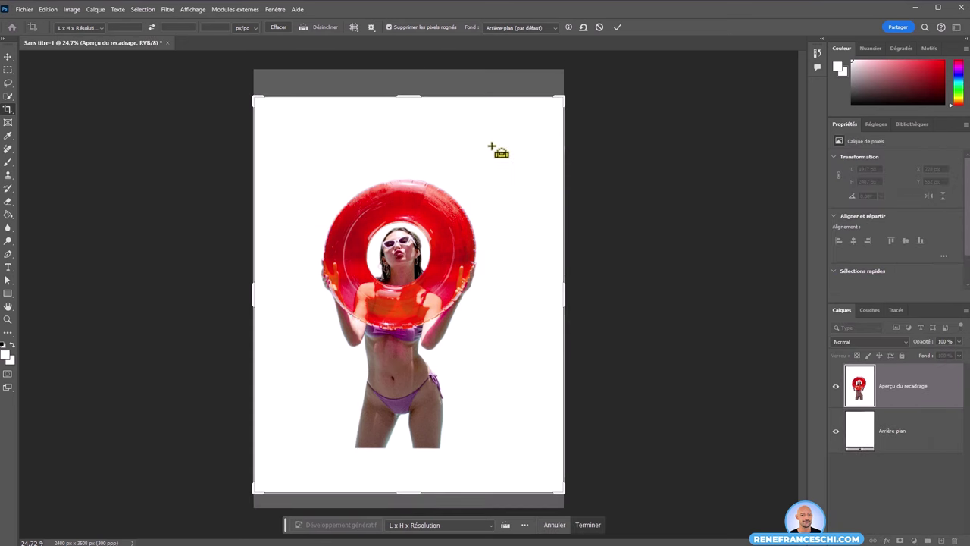
key(Escape)
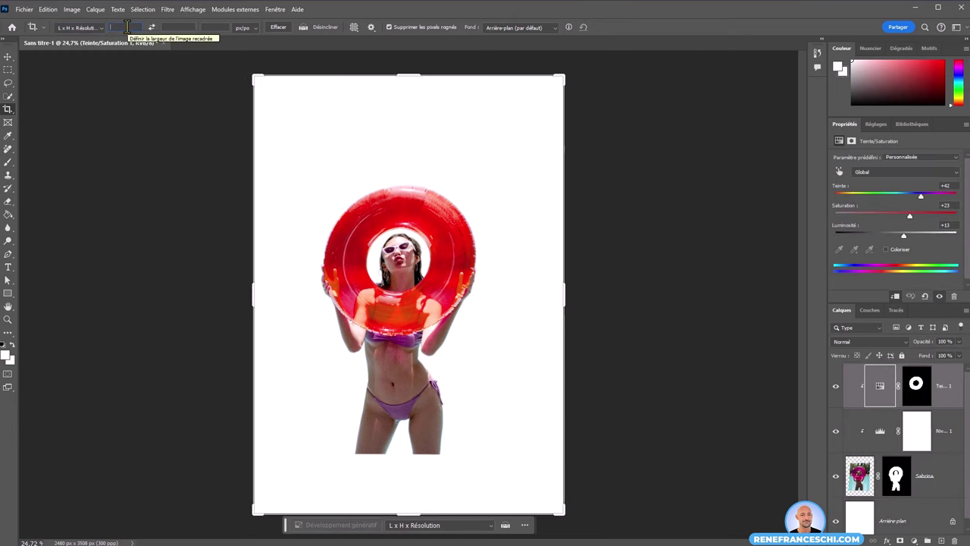
- Apply a crop of exactly 21 × 29,7 cm to the canvas
text(21cm)
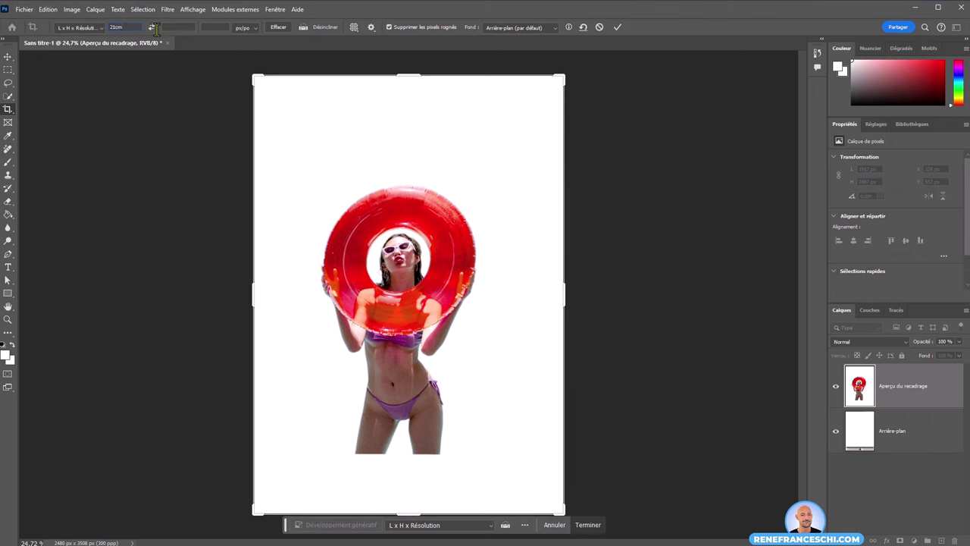
text(29,7c)
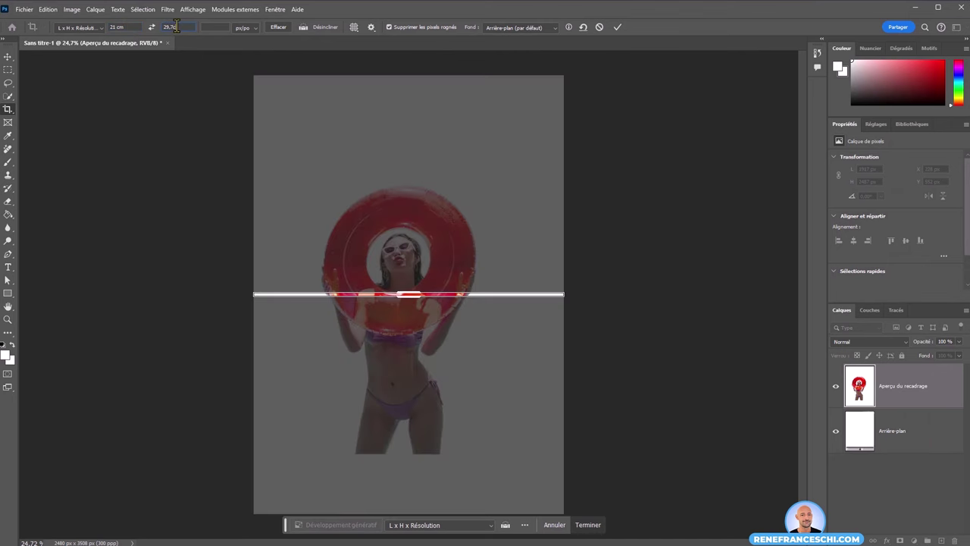
text(7)
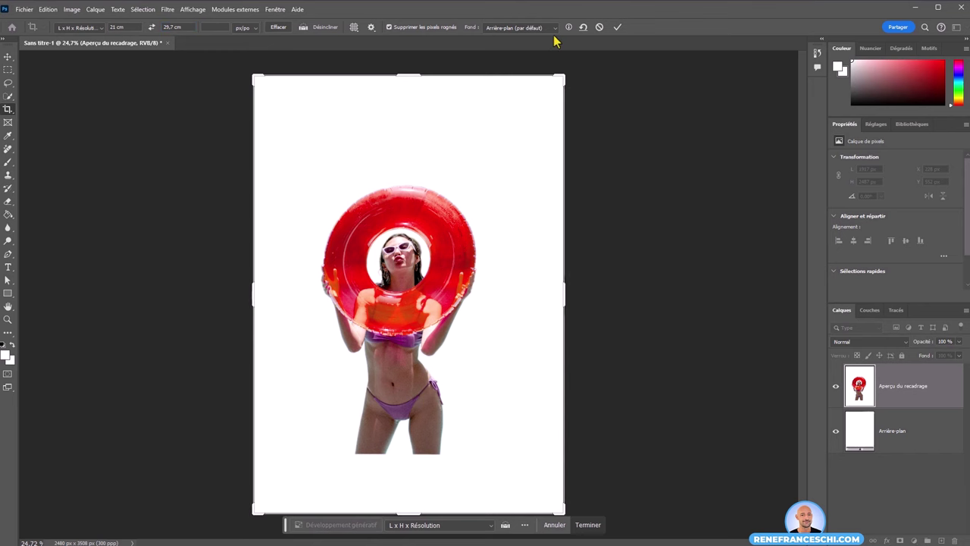
click(615, 26)
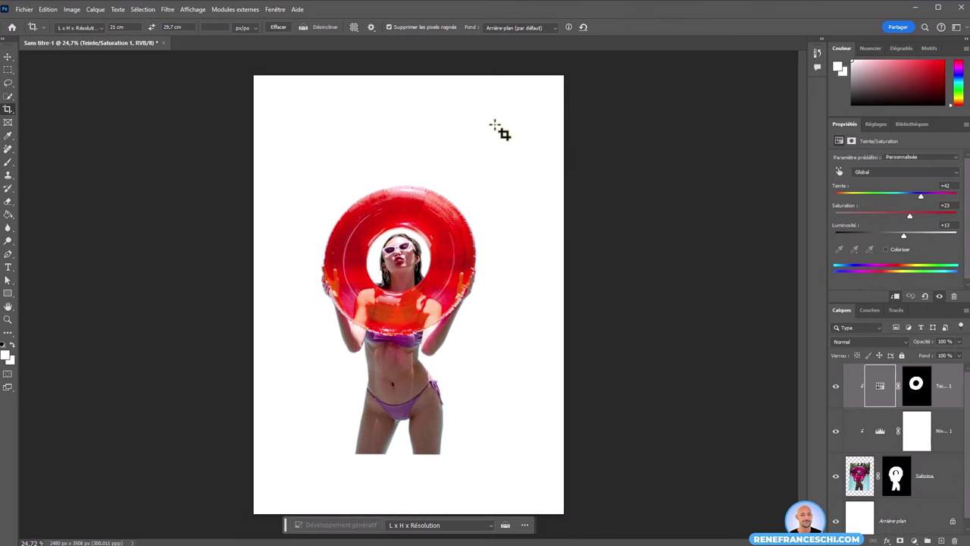
key(v)
click(188, 210)
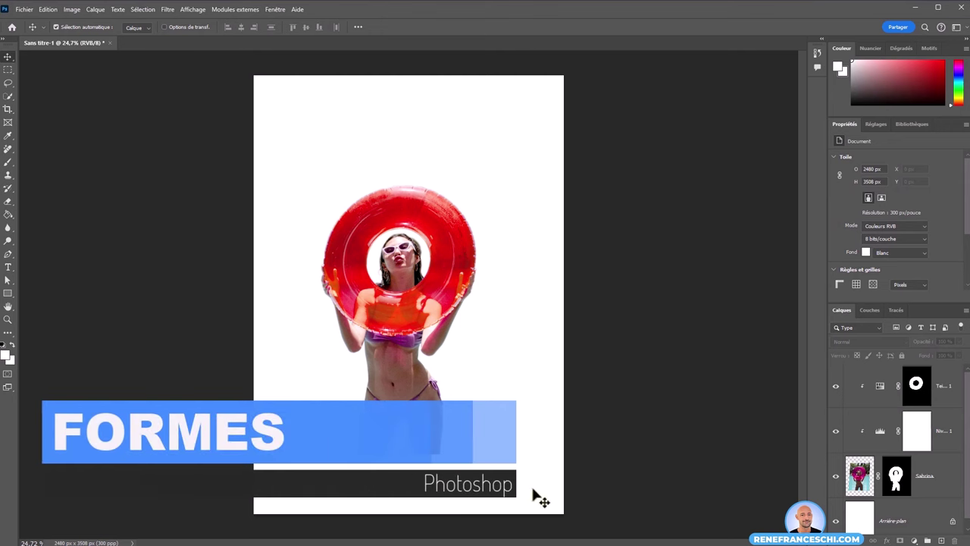
- Set the rectangle tool to a dark purple fill sampled from the bikini, with no stroke
click(10, 294)
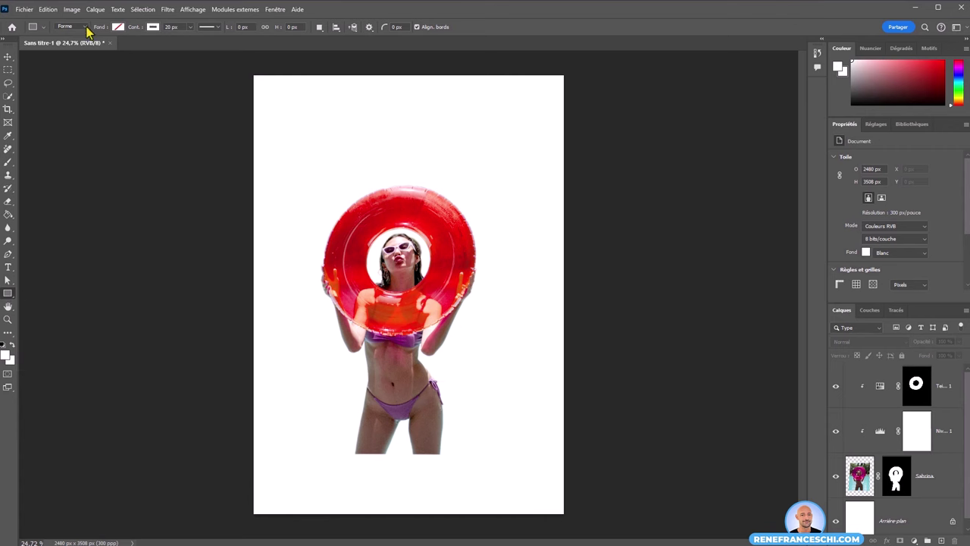
click(118, 28)
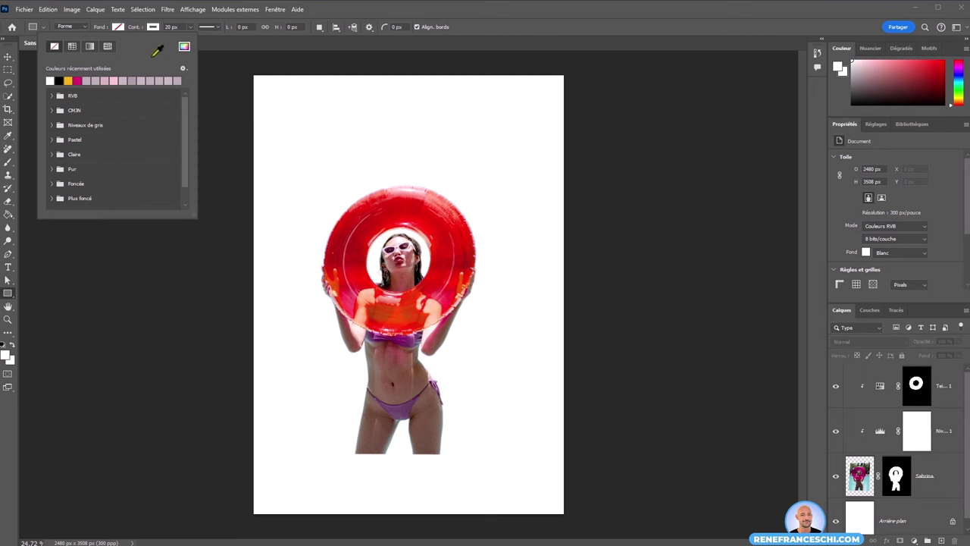
click(184, 48)
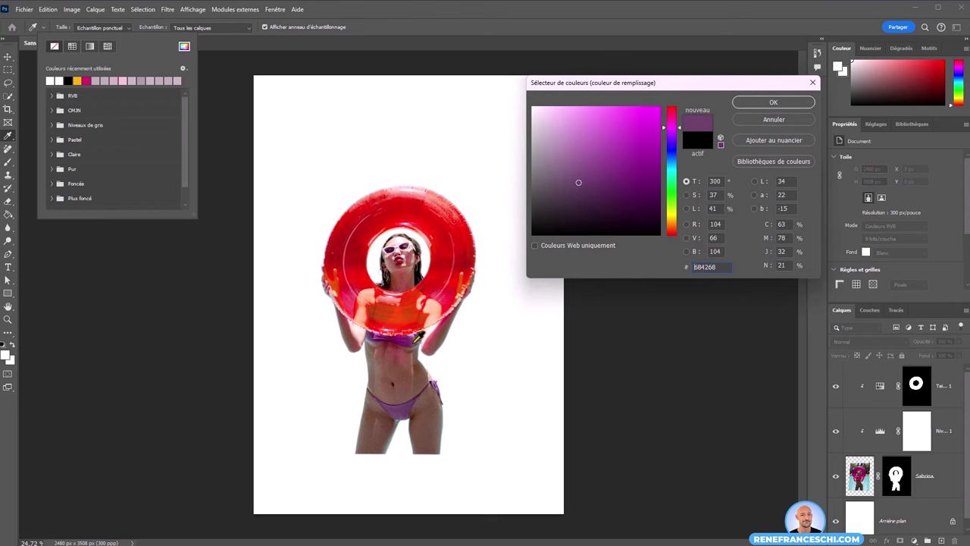
drag(413, 288, 415, 339)
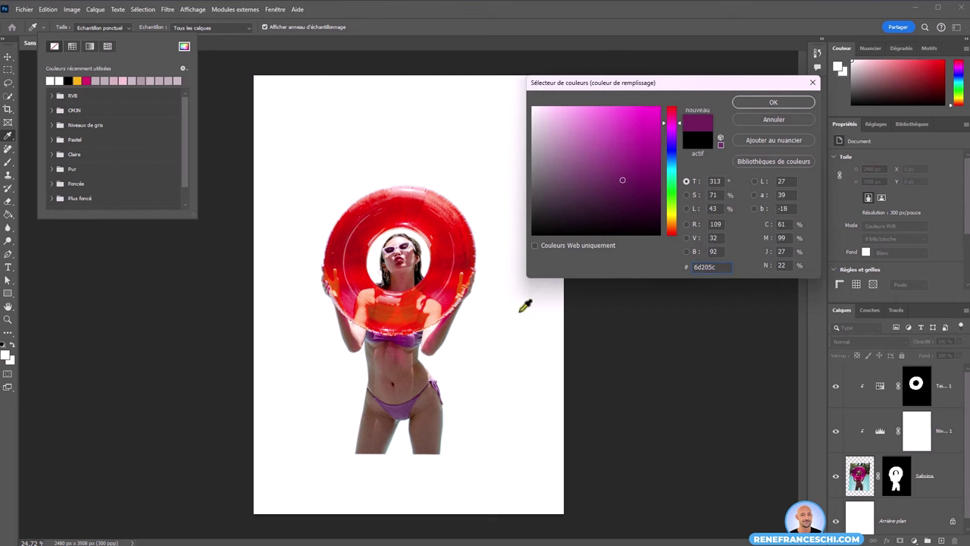
click(773, 101)
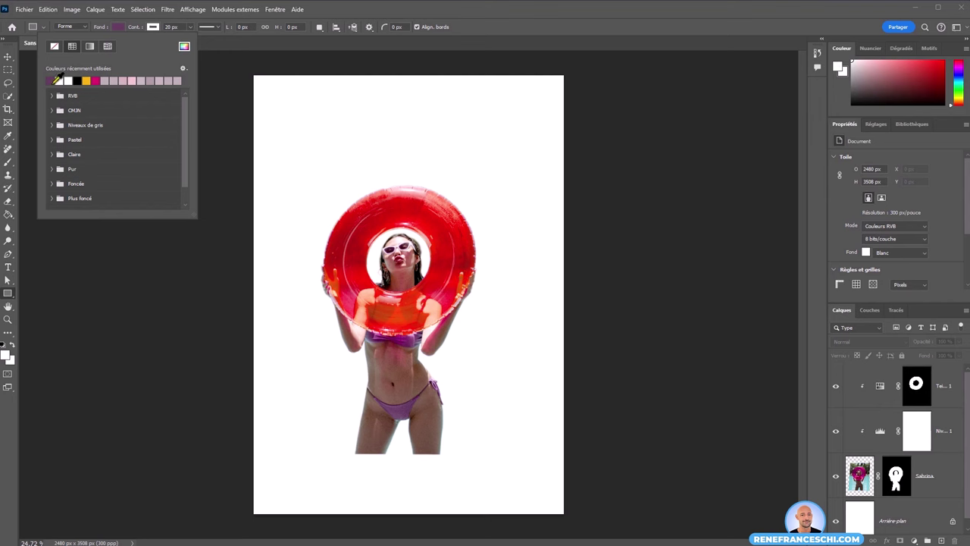
click(151, 28)
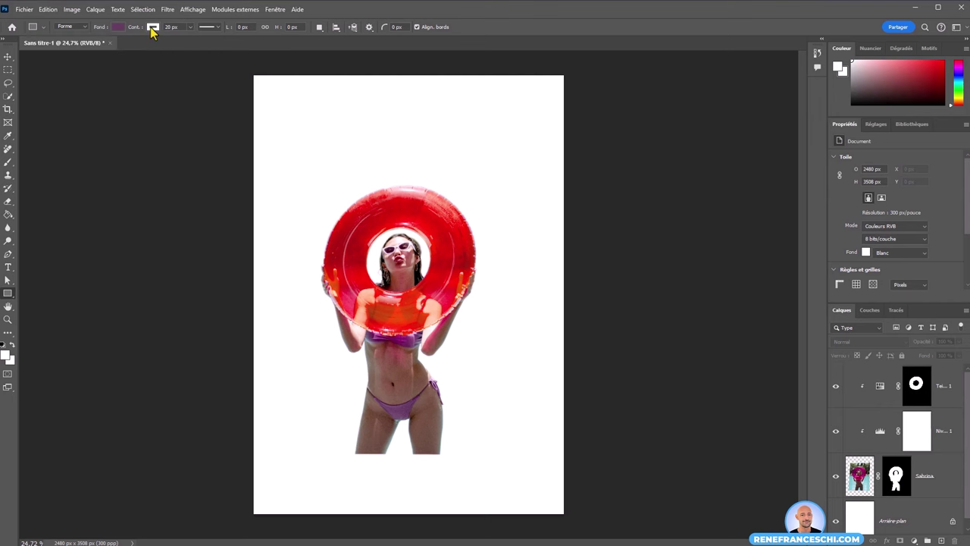
click(153, 28)
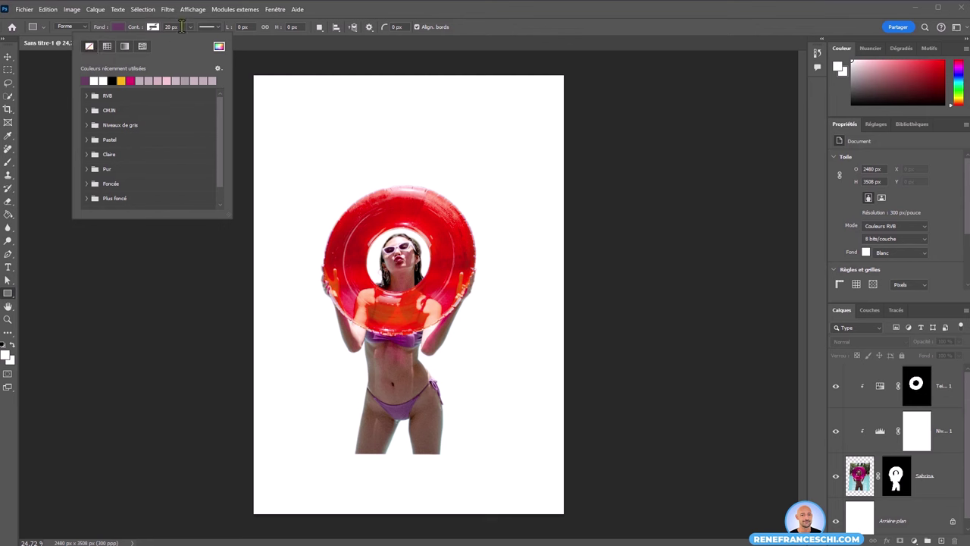
click(362, 378)
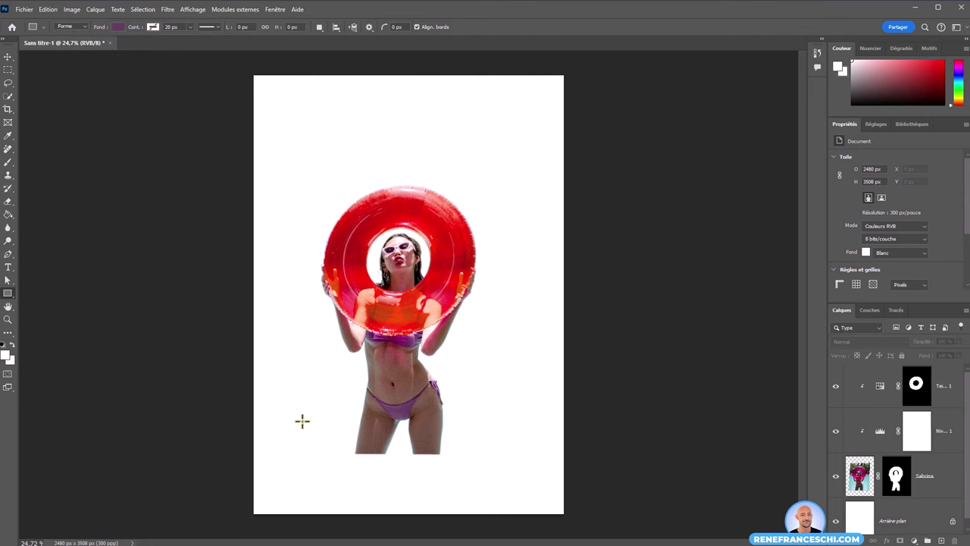
- Draw a wide purple band across the lower page, flush with the right edge
drag(302, 421, 575, 475)
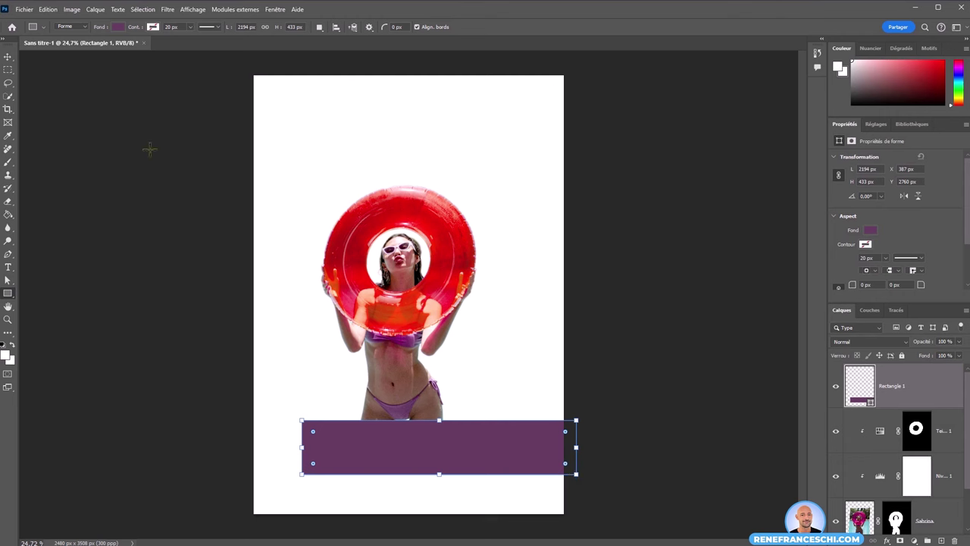
click(7, 57)
drag(438, 456, 427, 475)
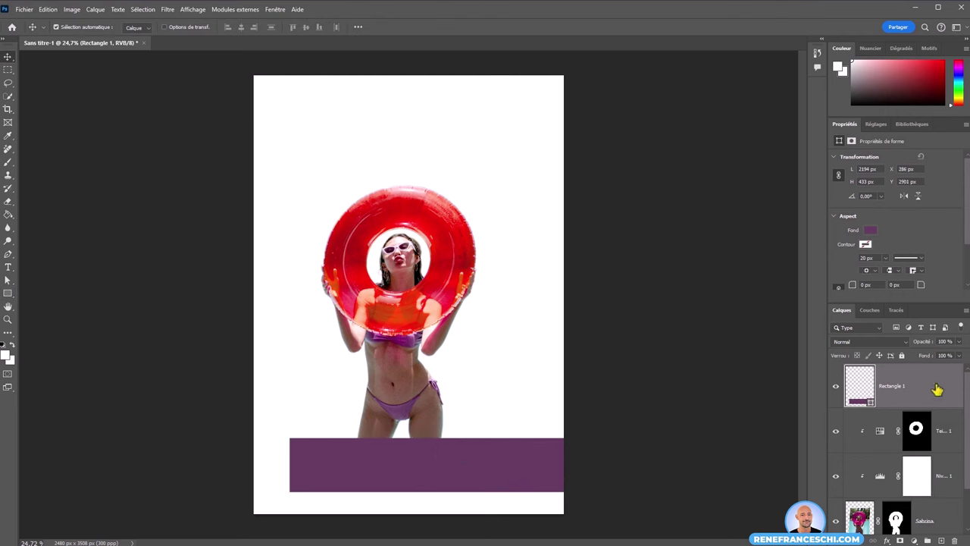
scroll(965, 386, down, 1)
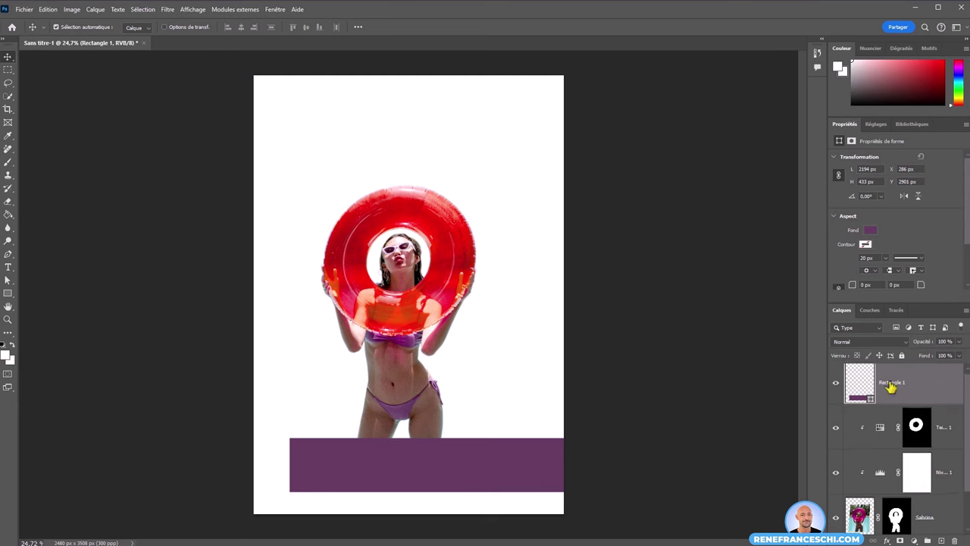
- Rename the rectangle layer to Bandeau, then select the Sabrina and Arrière-plan layers
double_click(890, 383)
text(ndeau)
key(Return)
scroll(925, 439, down, 3)
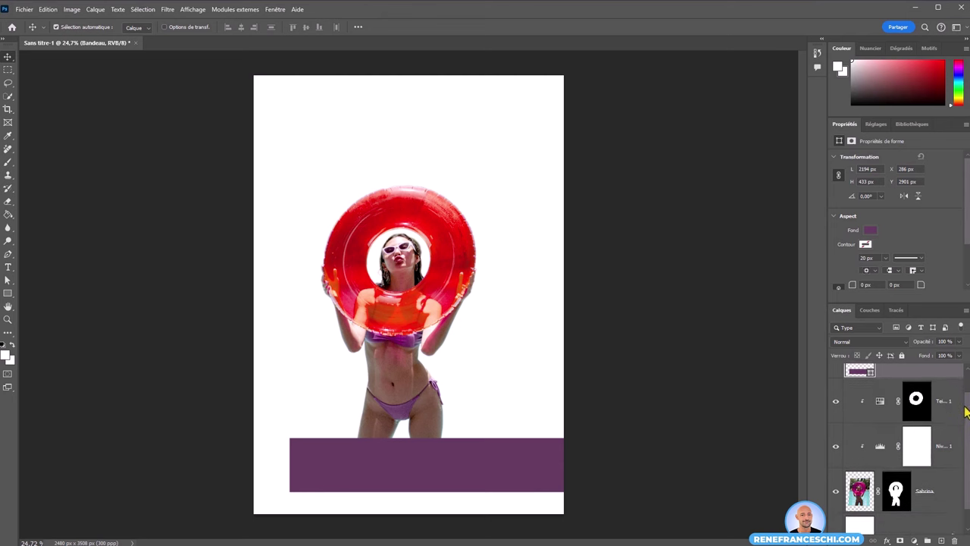
click(939, 474)
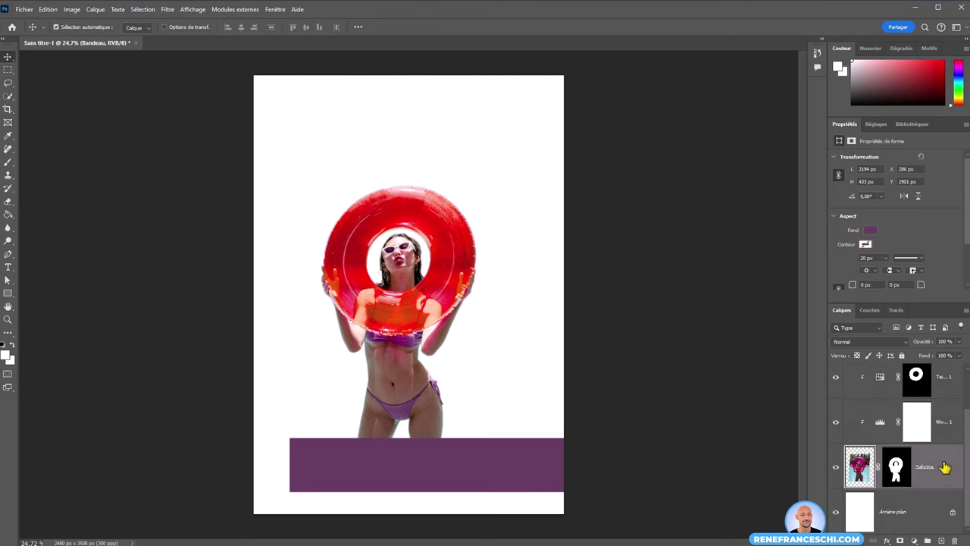
click(926, 514)
scroll(914, 387, up, 3)
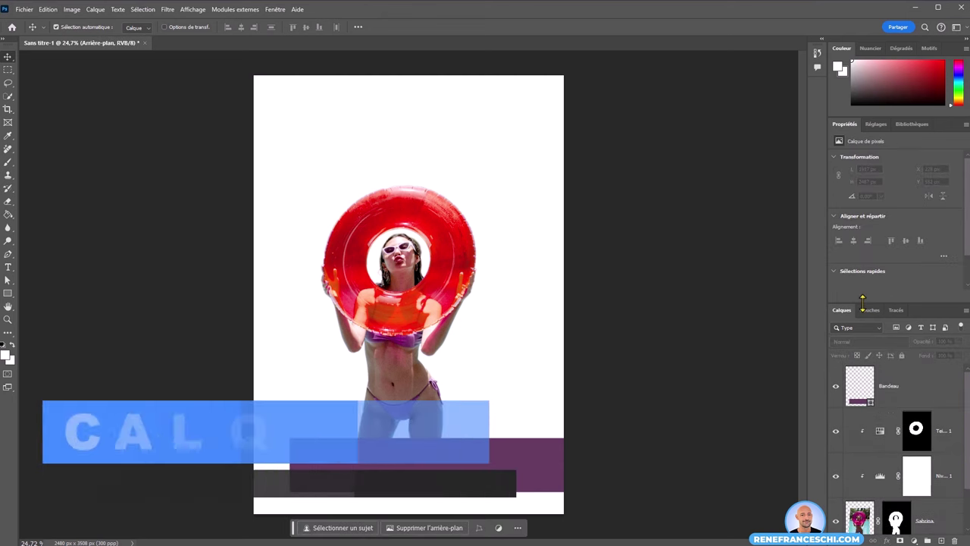
- Collapse the Colour panel and give the Layers panel more height
drag(867, 303, 867, 262)
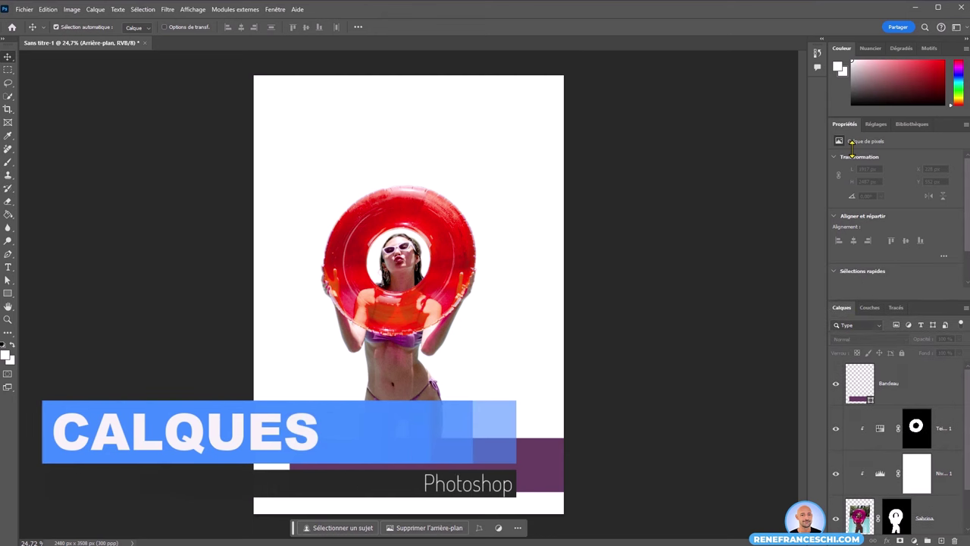
double_click(842, 48)
drag(872, 310, 872, 267)
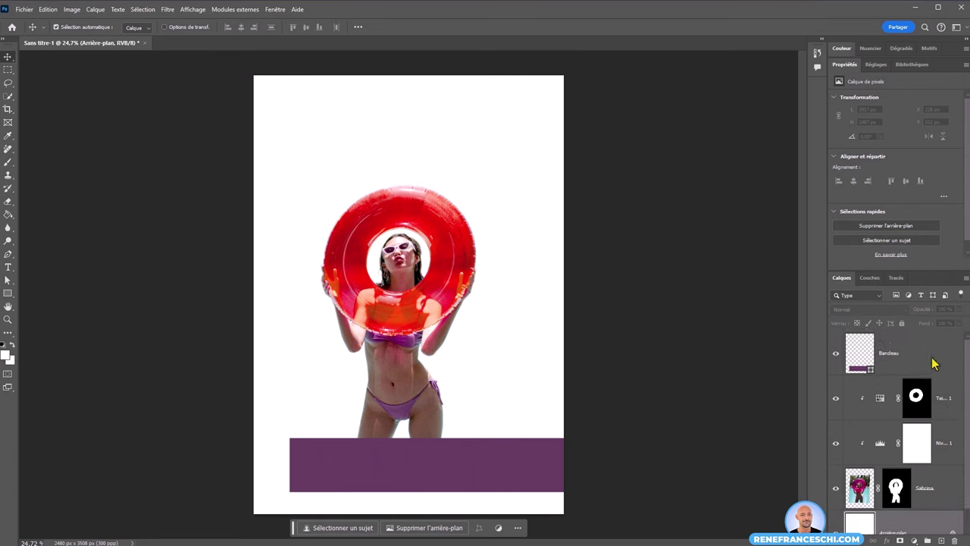
- Move Bandeau below Sabrina, then back to the top of the layer stack
click(884, 361)
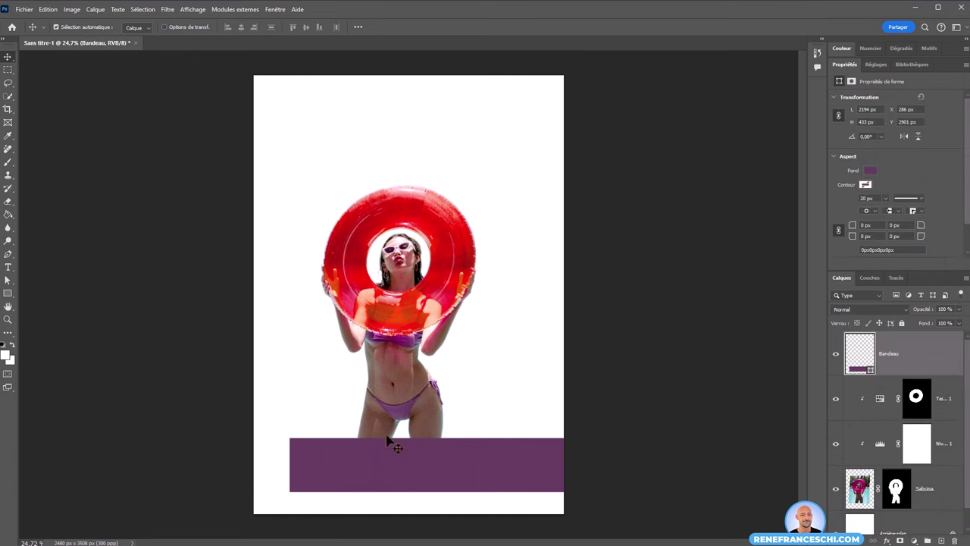
drag(936, 356, 930, 510)
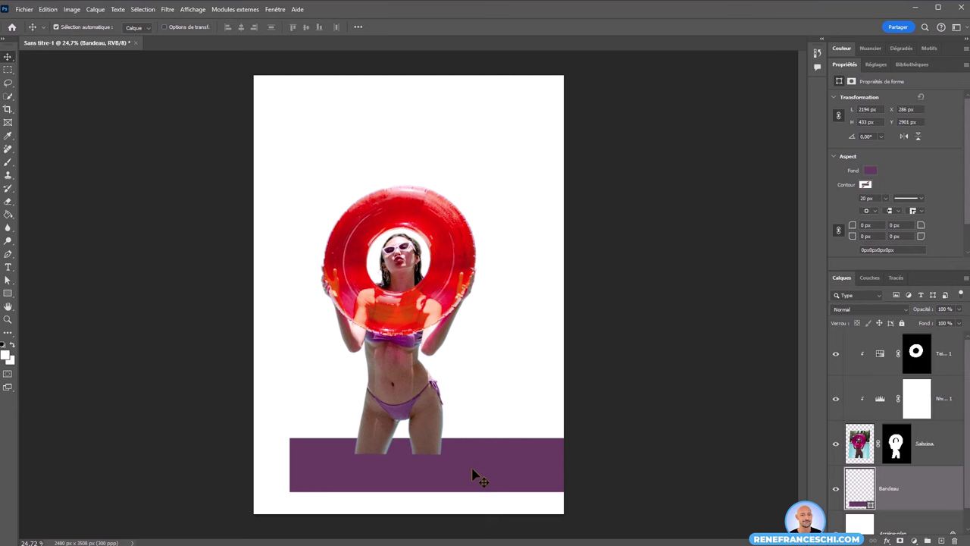
mouse_move(926, 496)
mouse_down()
mouse_move(935, 308)
mouse_move(910, 328)
mouse_up()
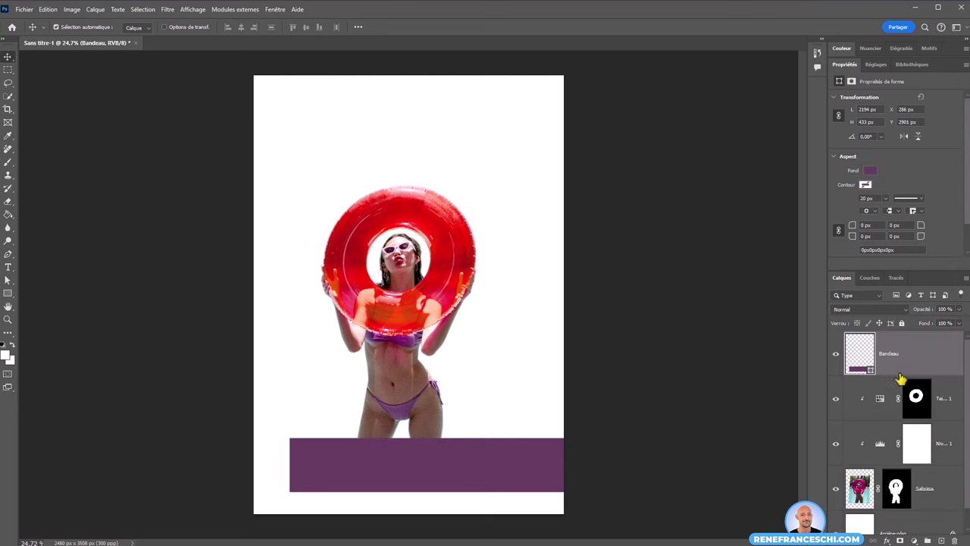
mouse_move(434, 465)
mouse_down()
mouse_move(448, 475)
mouse_move(445, 466)
mouse_up()
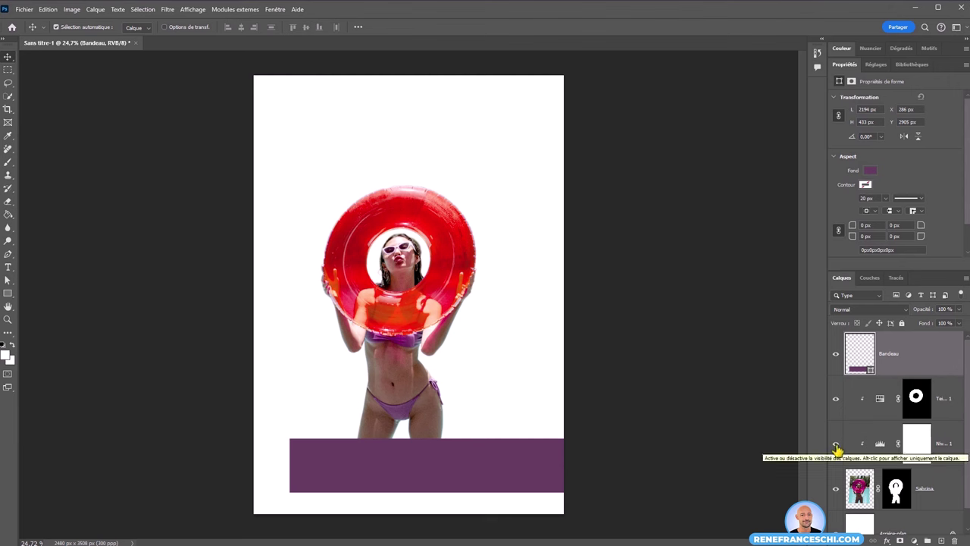
click(836, 444)
click(836, 445)
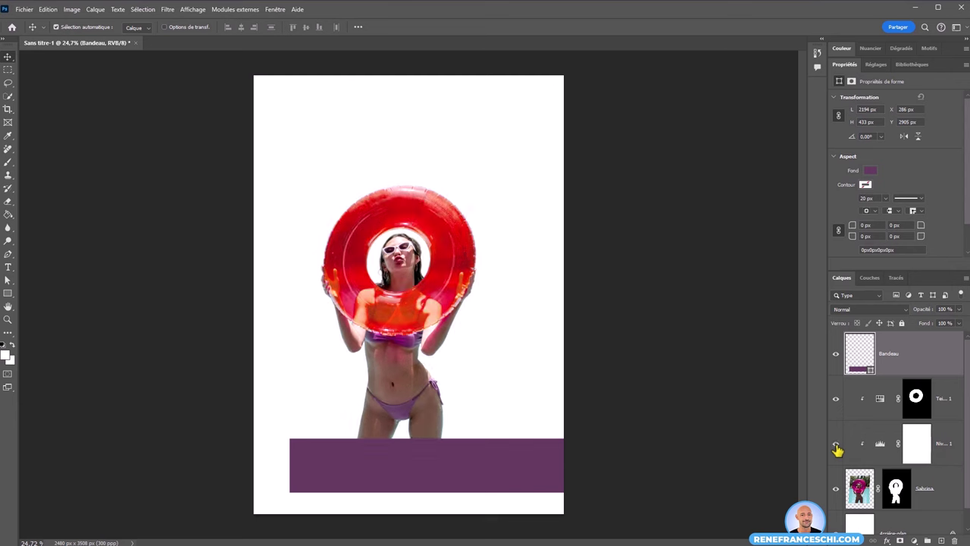
click(836, 445)
click(836, 445)
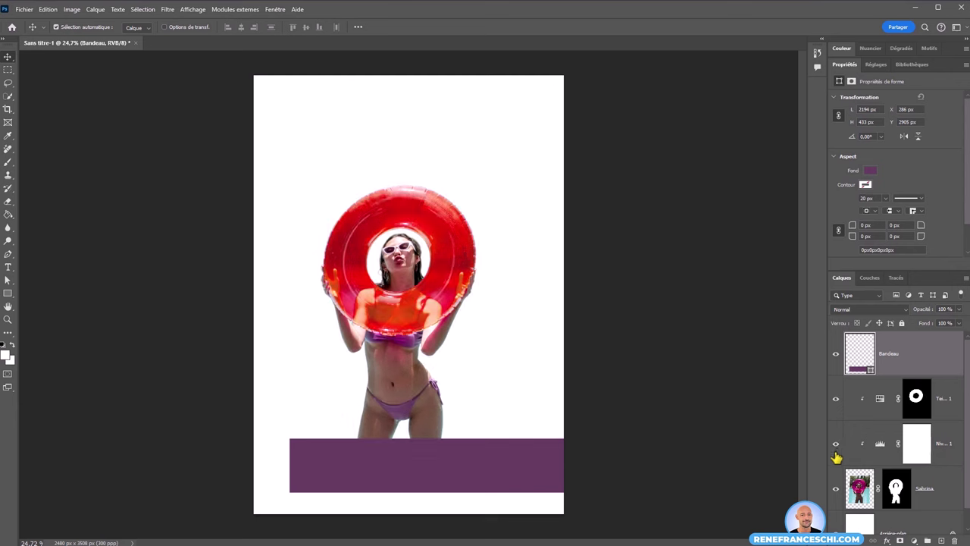
click(836, 495)
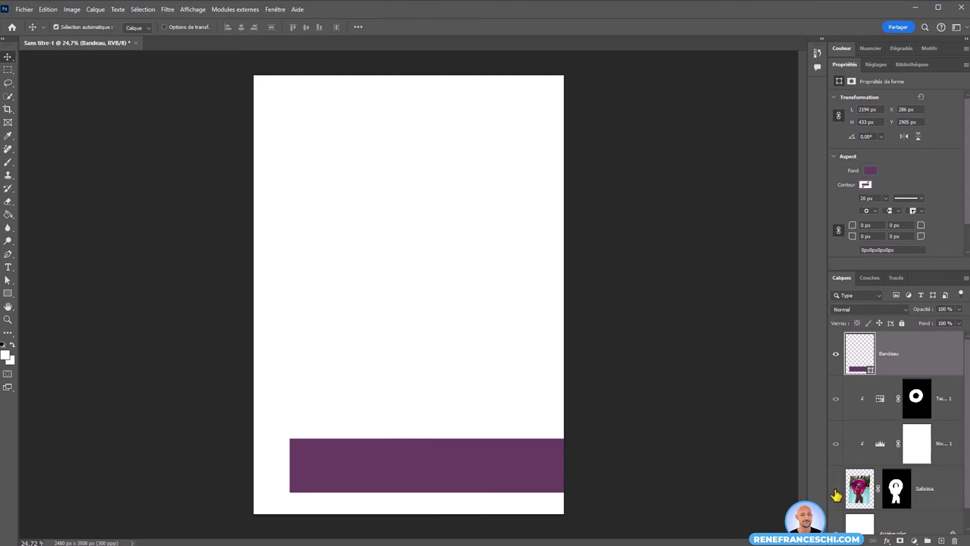
click(836, 493)
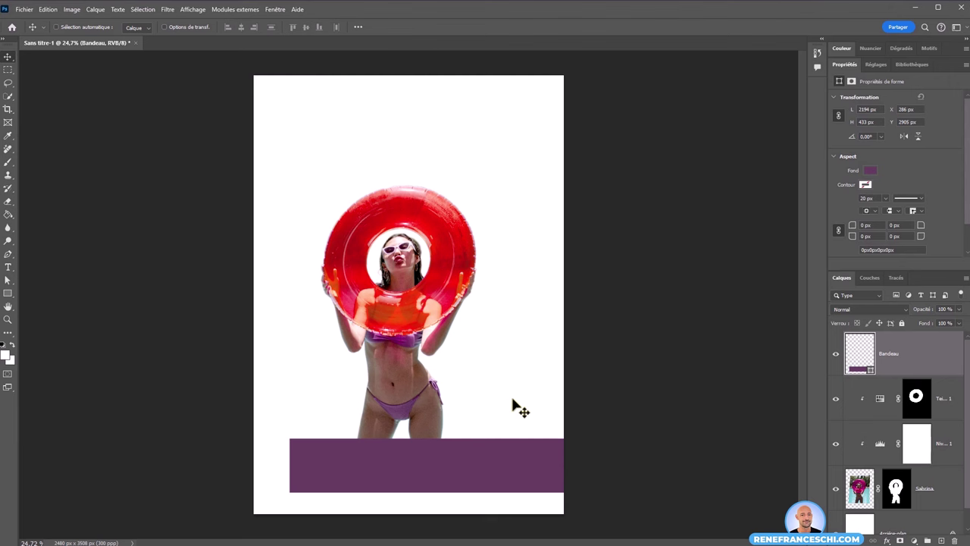
key(ctrl+j)
mouse_move(513, 407)
mouse_down()
mouse_move(434, 356)
mouse_move(451, 444)
mouse_up()
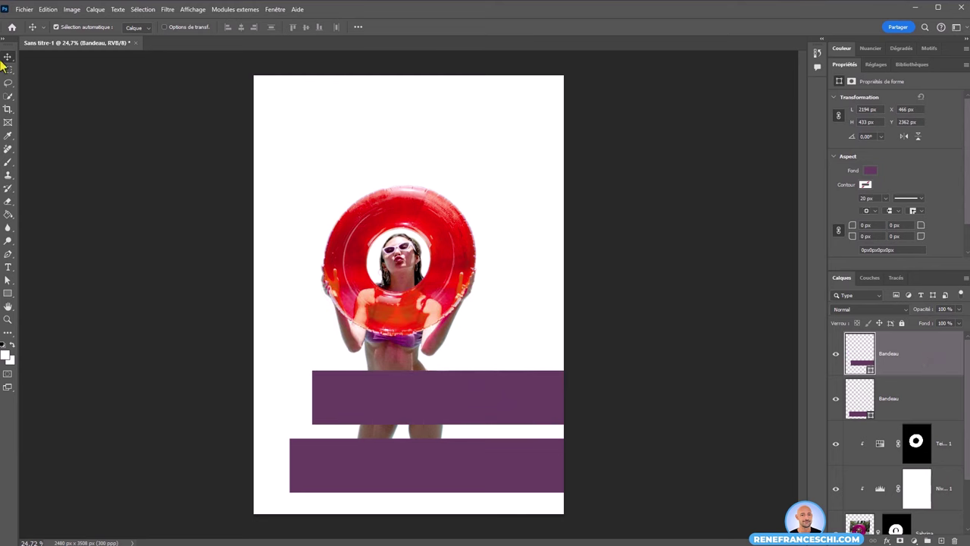
mouse_move(472, 400)
mouse_down()
mouse_move(457, 483)
mouse_move(445, 389)
mouse_up()
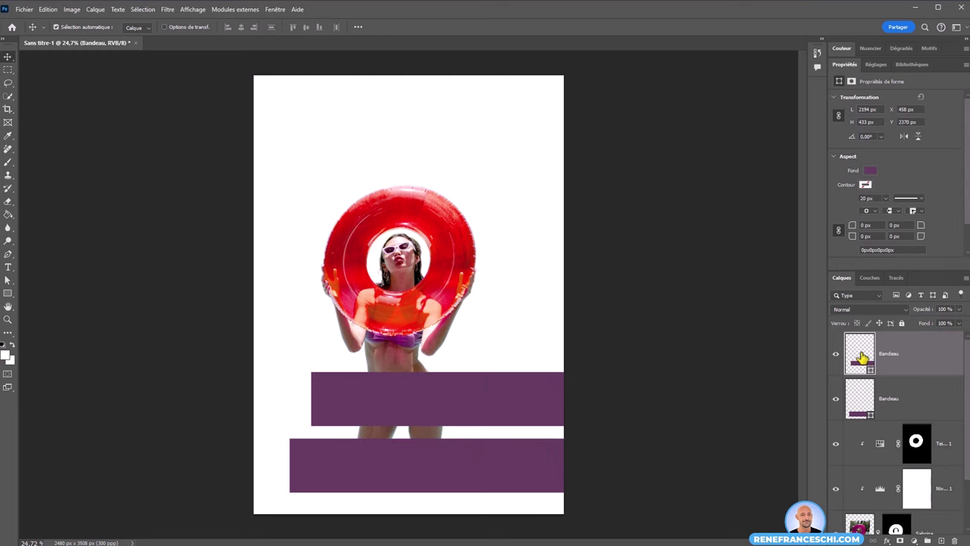
double_click(862, 358)
drag(607, 179, 609, 136)
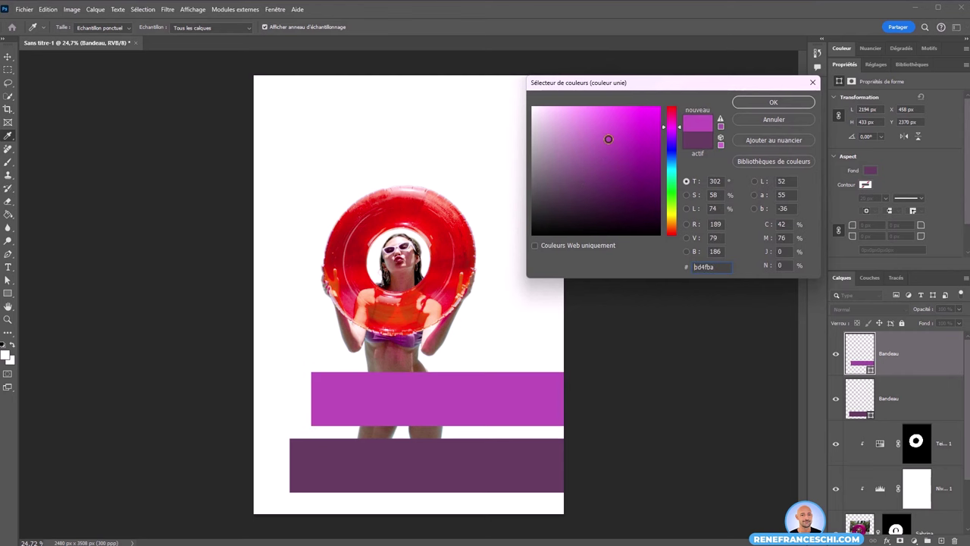
click(460, 227)
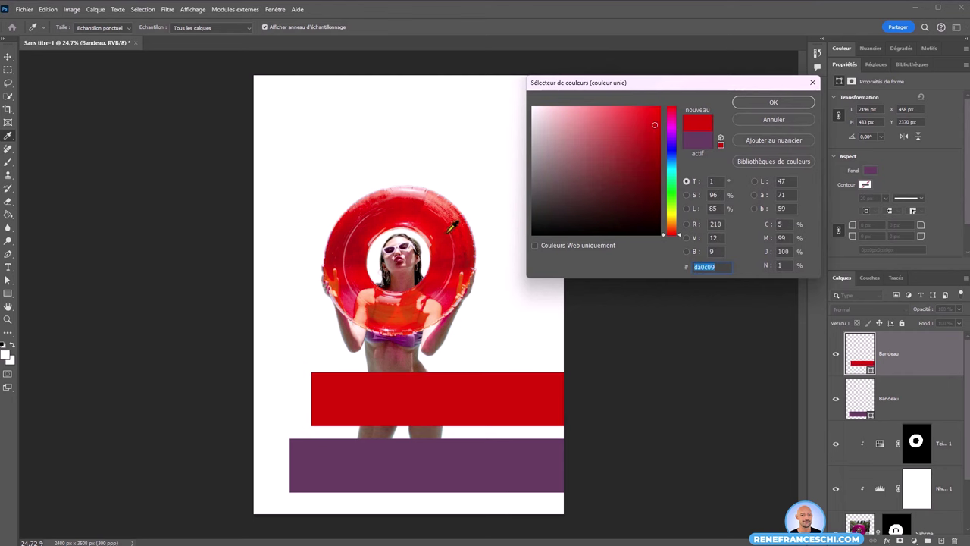
click(773, 104)
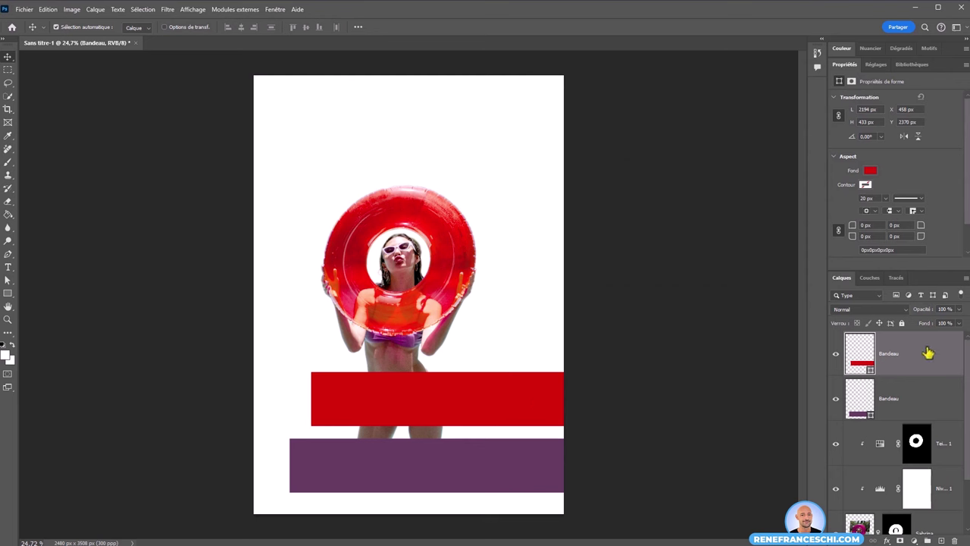
key(Delete)
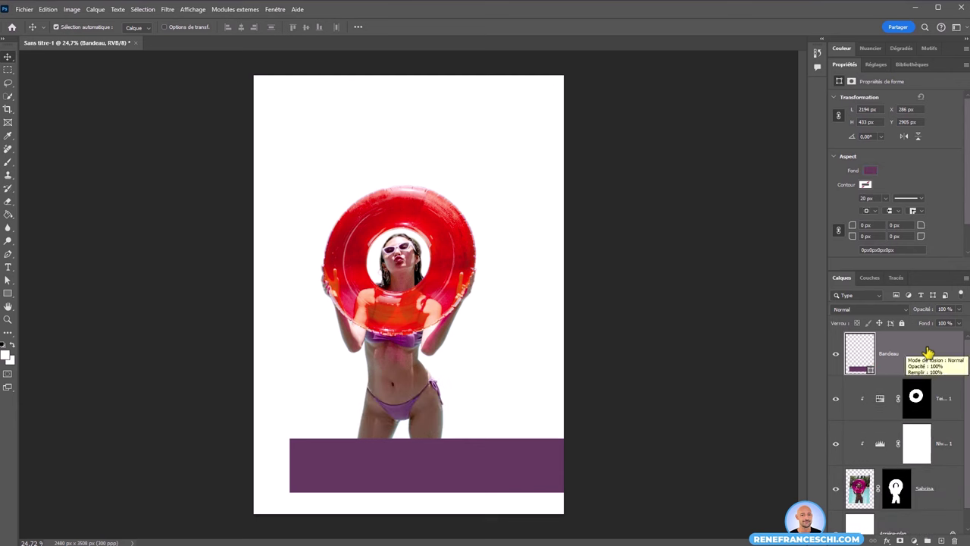
key(ctrl+z)
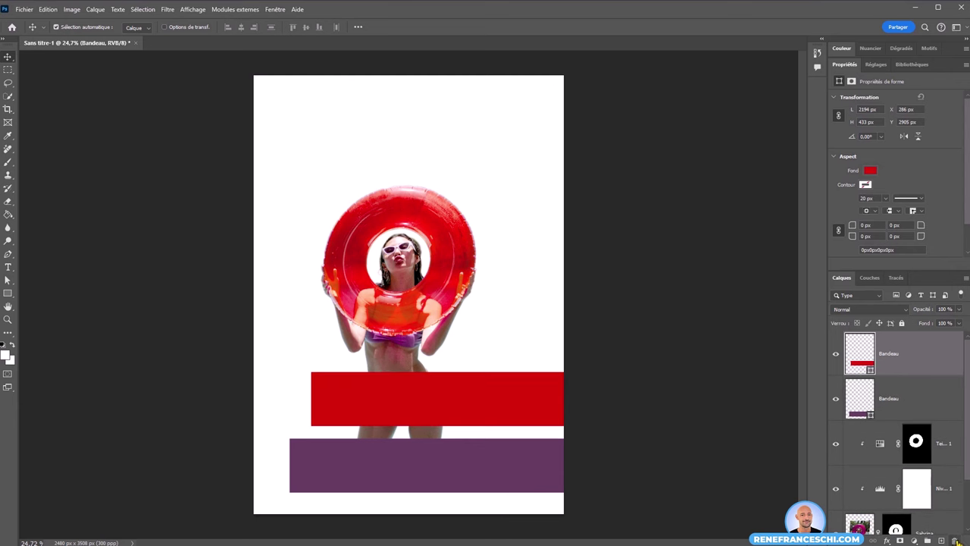
key(Delete)
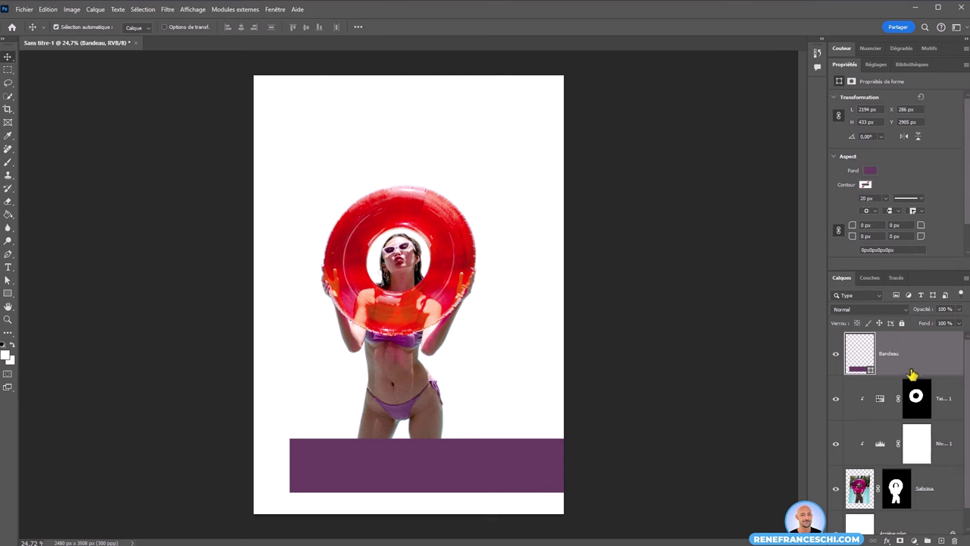
- Group the Teinte/Saturation 1 and Niv. 1 adjustment layers into a group named Réglages
scroll(967, 387, down, 1)
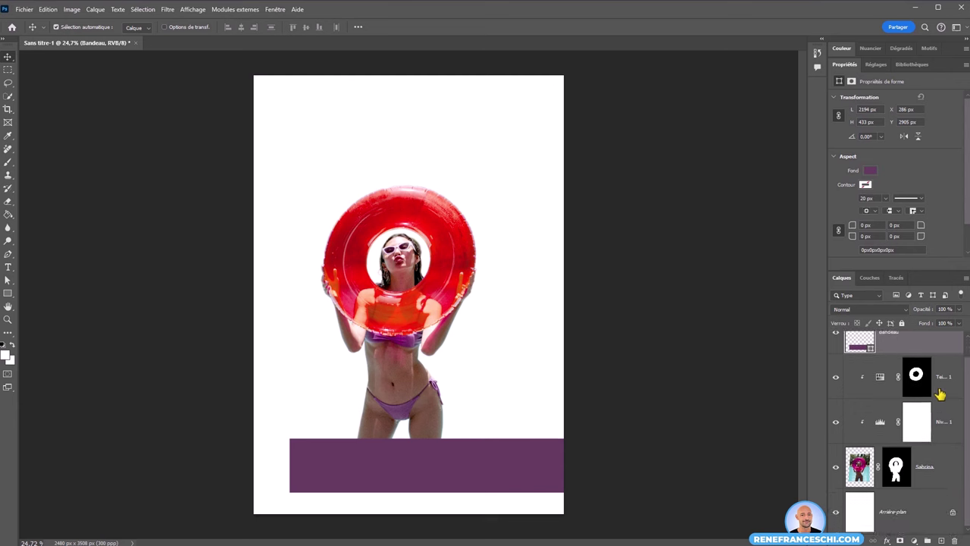
click(947, 377)
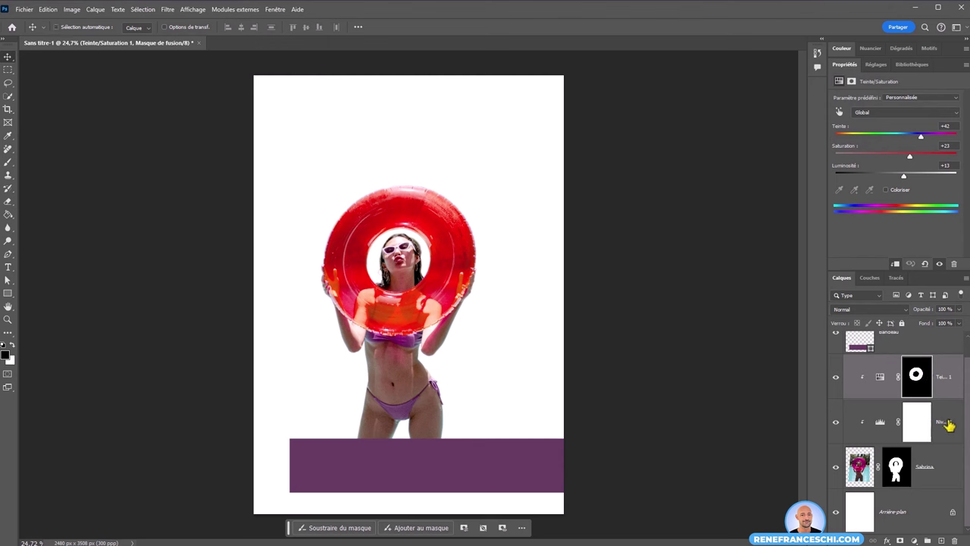
ctrl+click(948, 423)
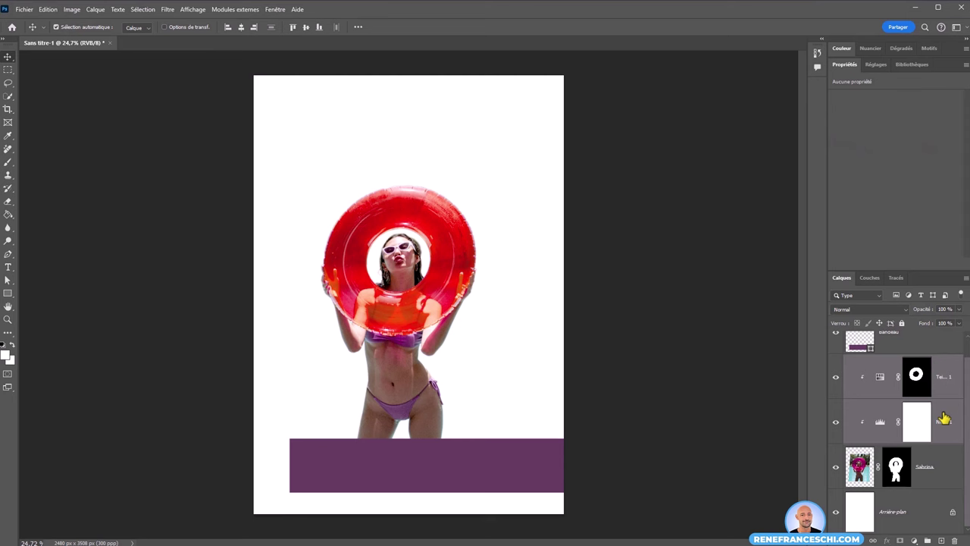
right_click(947, 389)
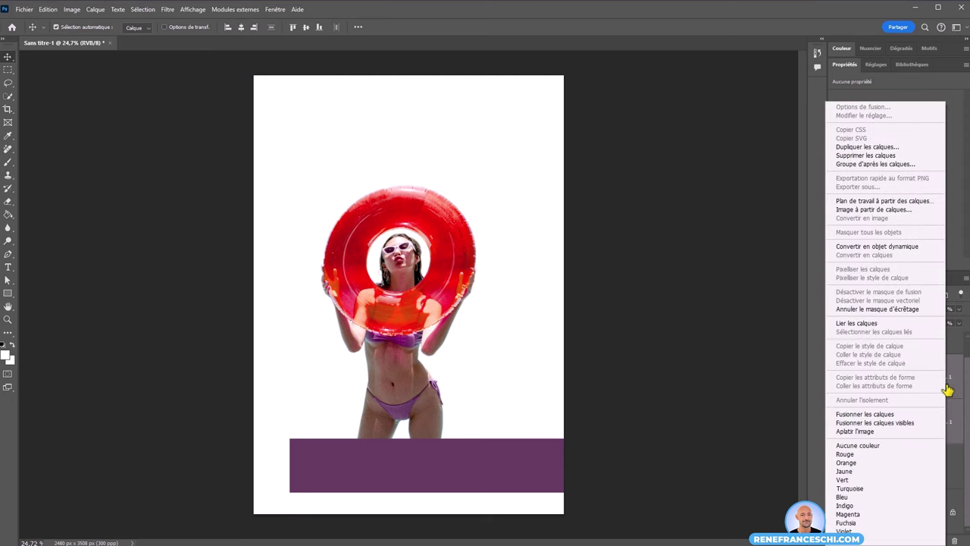
click(910, 165)
text(Réglages)
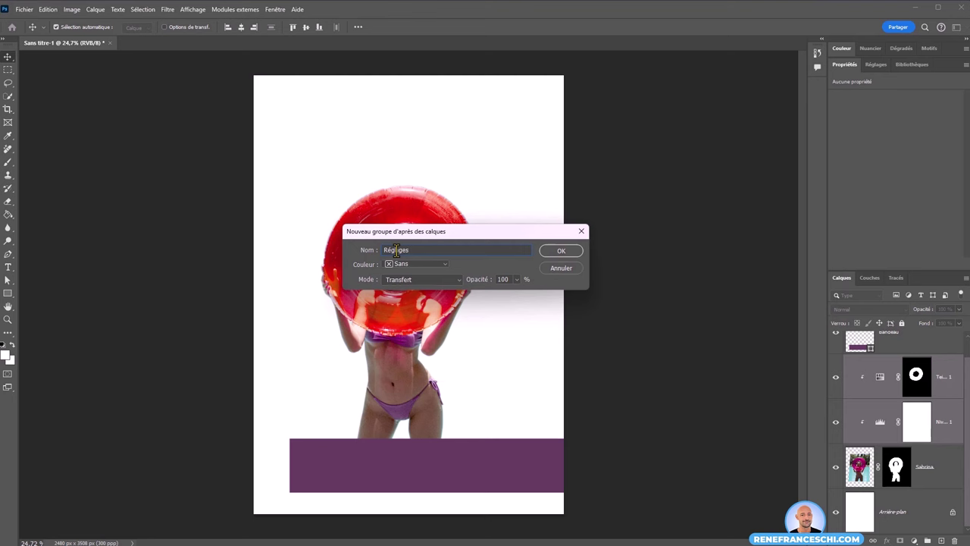
key(Return)
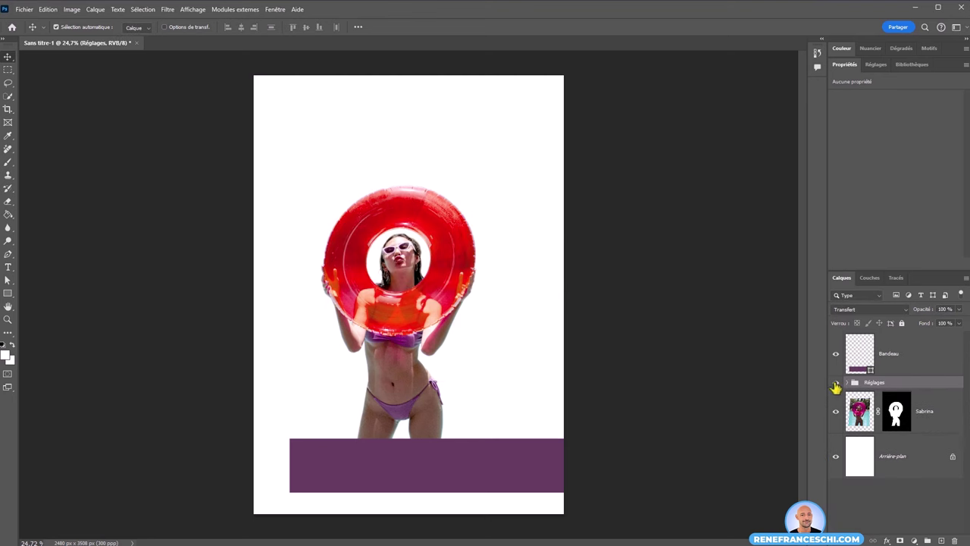
- Expand Réglages and move the woman's photo layer inside the group
click(835, 384)
click(846, 383)
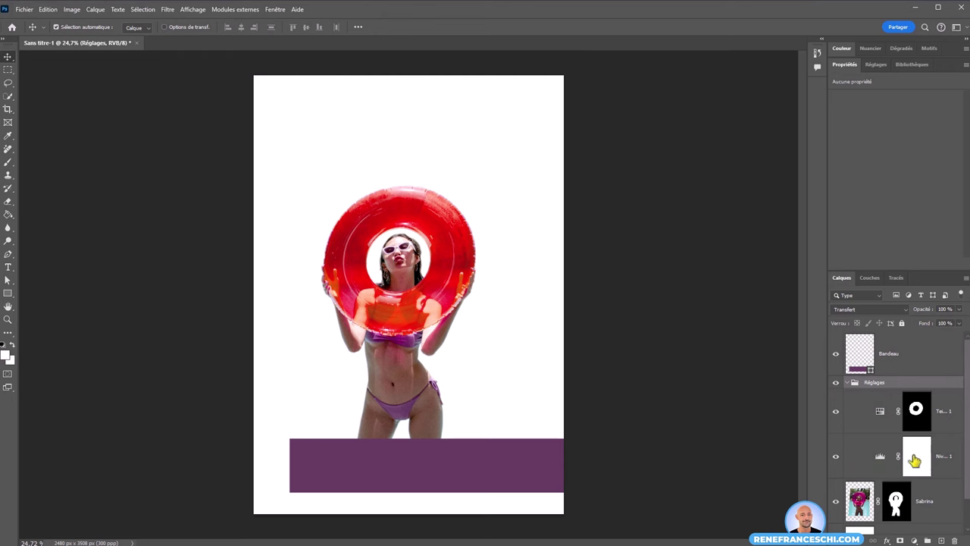
drag(928, 506, 929, 471)
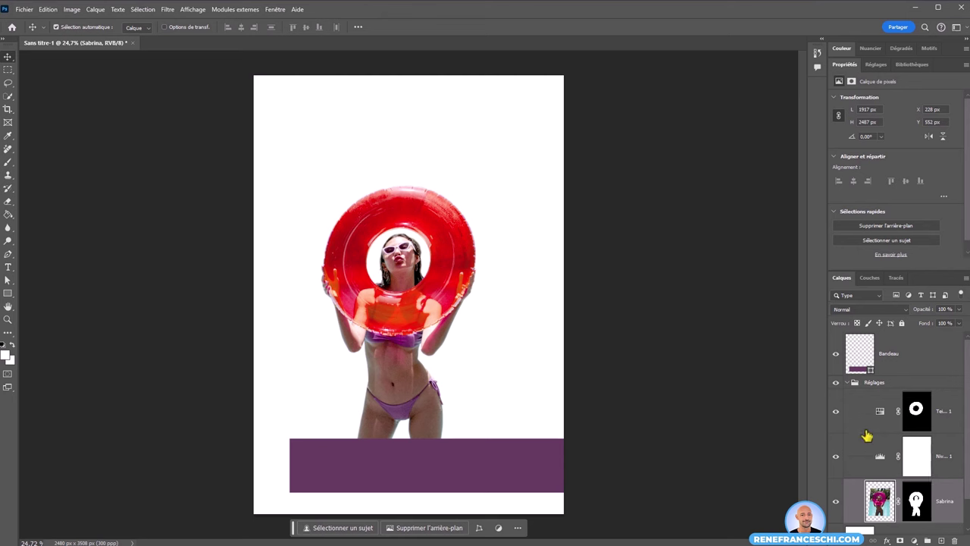
- Check the layers in the Réglages group, ending with Bandeau selected
click(877, 457)
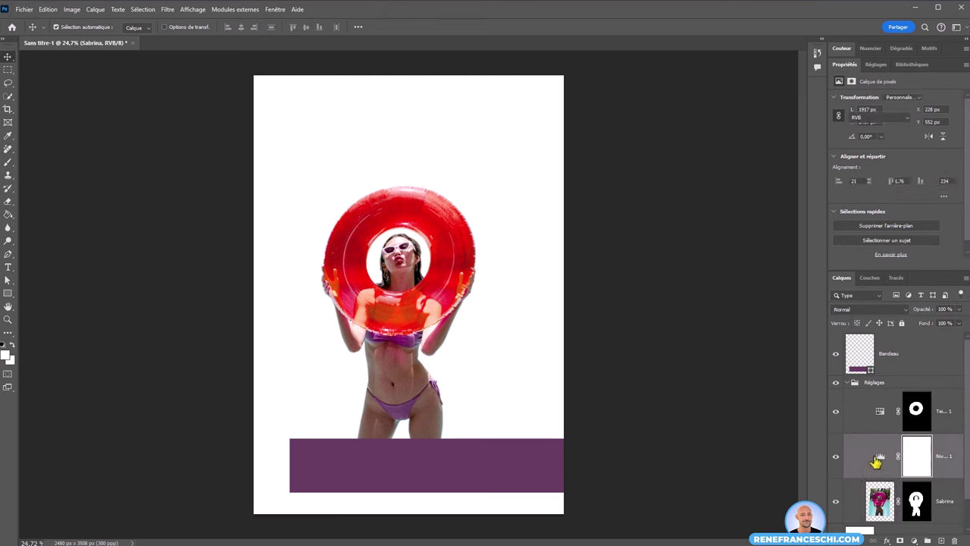
click(850, 380)
scroll(892, 443, down, 1)
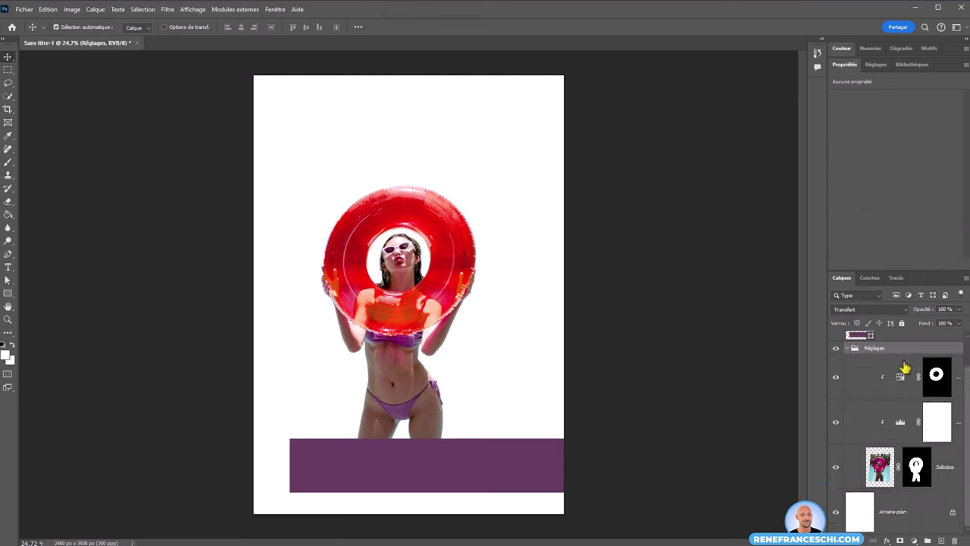
click(893, 471)
scroll(912, 387, up, 1)
click(919, 388)
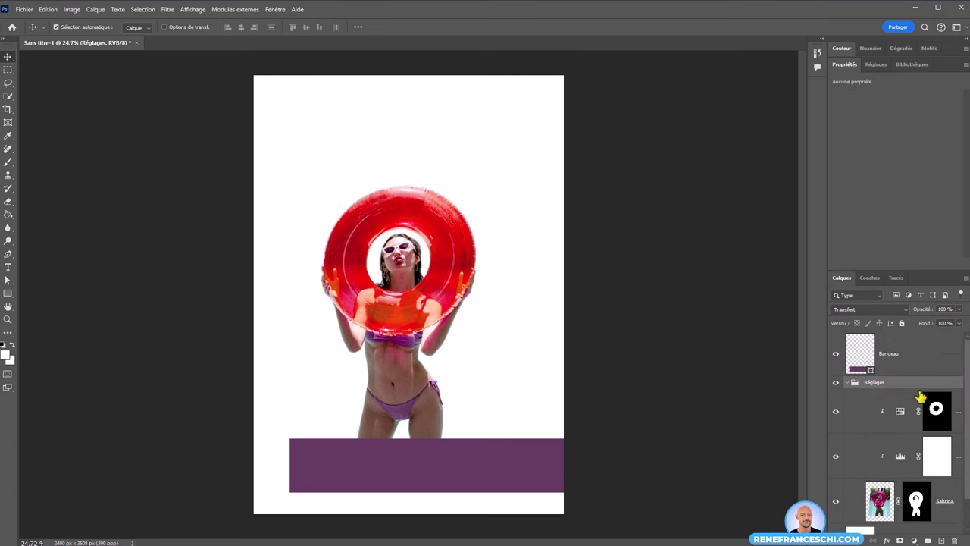
scroll(916, 390, down, 1)
scroll(914, 371, up, 1)
click(912, 362)
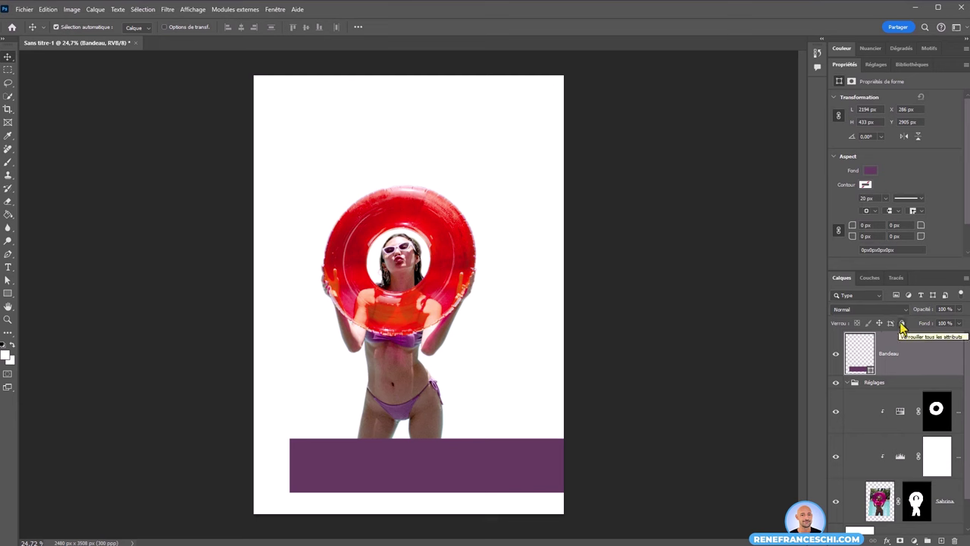
- Lock the Bandeau layer, test moving it, then unlock it
click(901, 323)
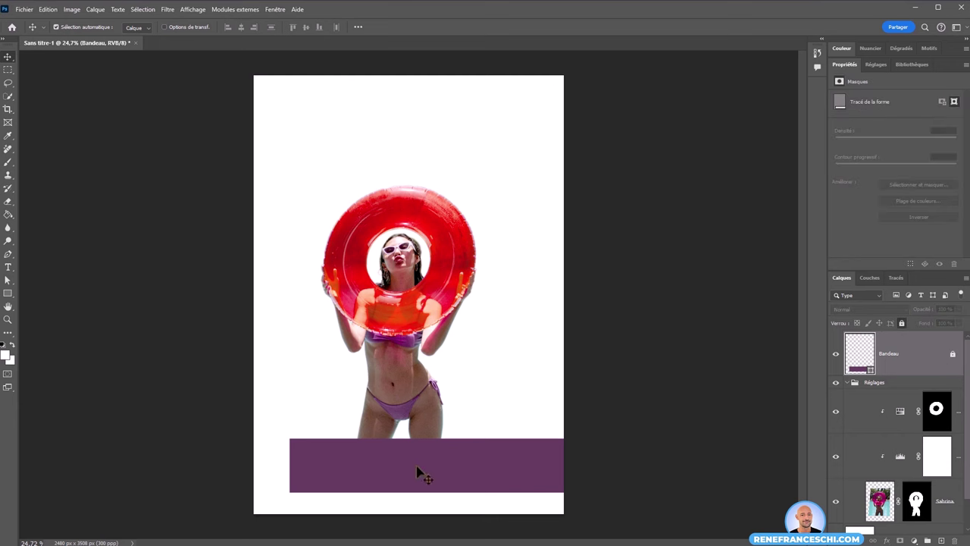
drag(430, 470, 558, 463)
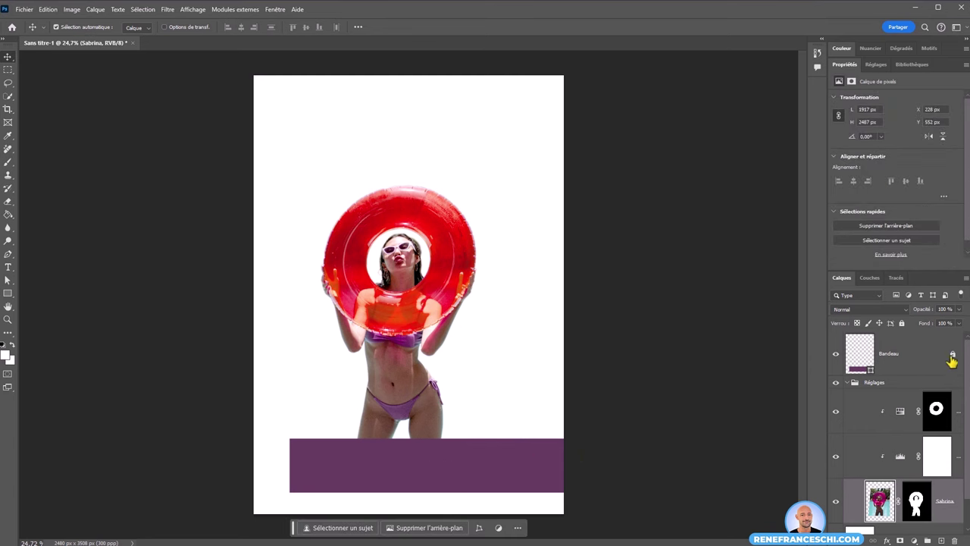
click(952, 354)
click(913, 371)
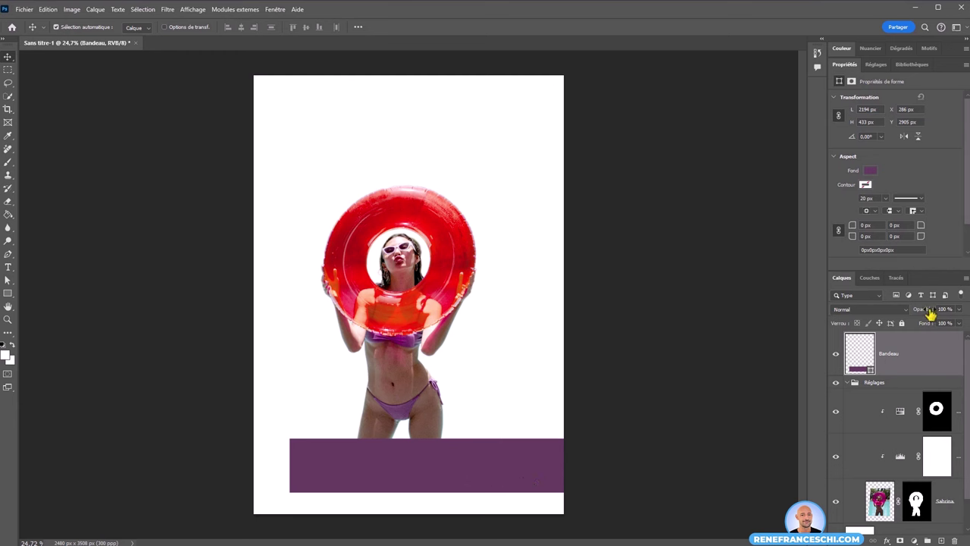
- Try 68% opacity, restore 100%, and move the purple band slightly higher
drag(930, 313, 918, 314)
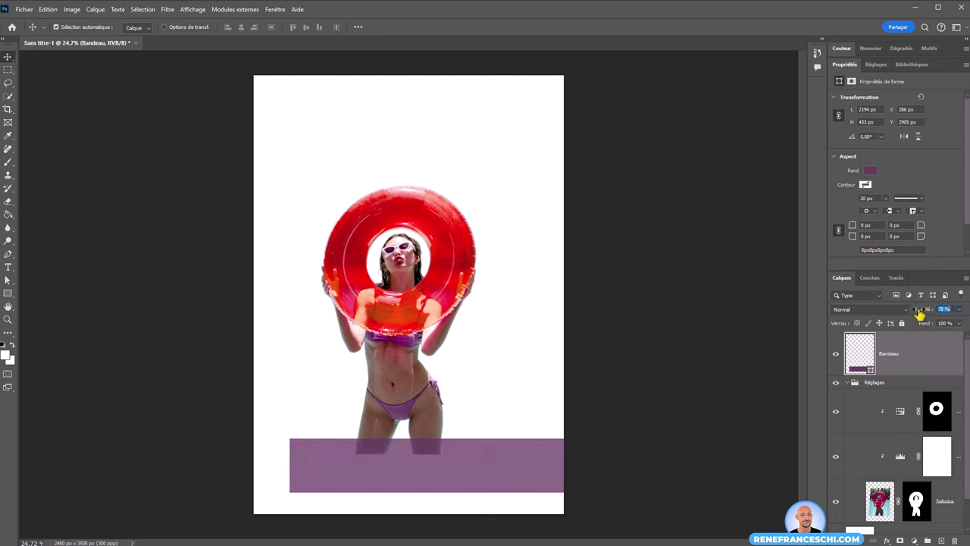
drag(511, 458, 511, 475)
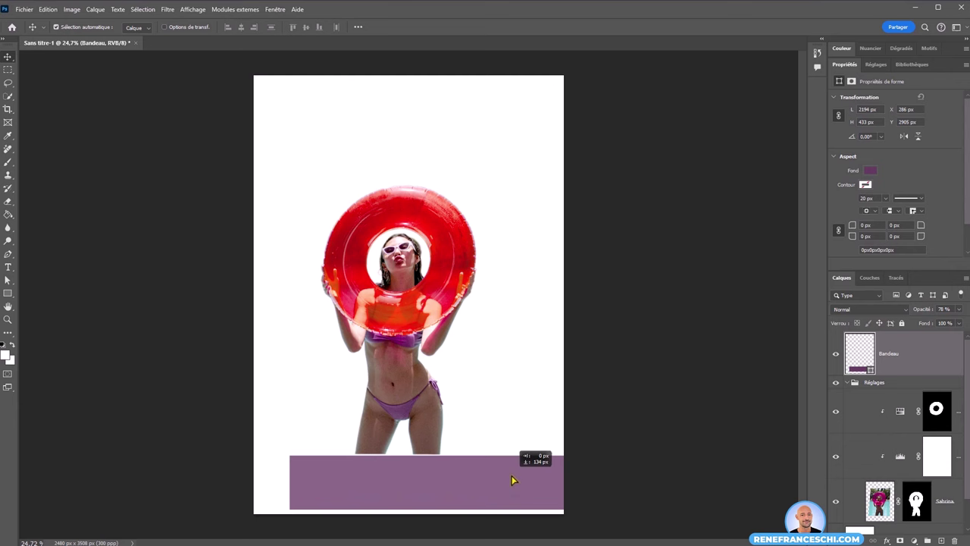
drag(914, 311, 946, 318)
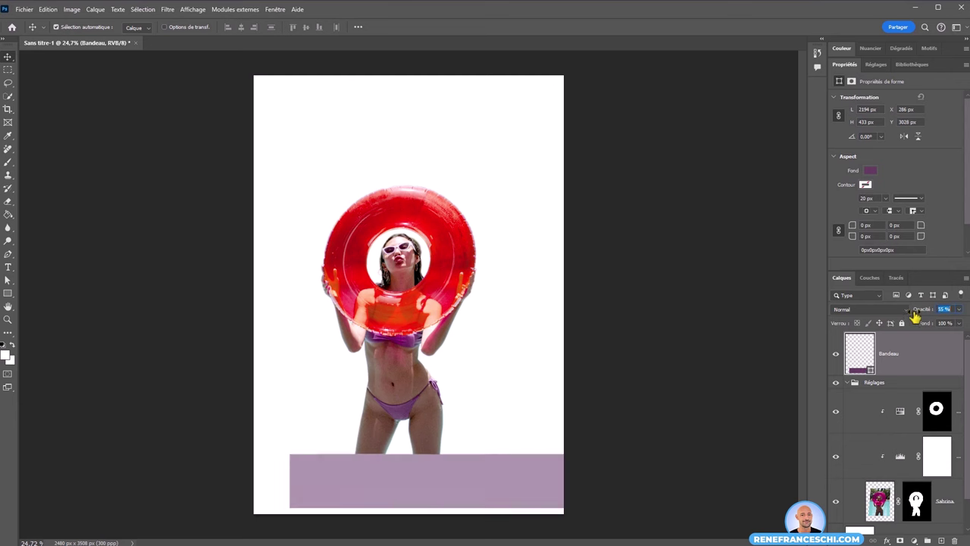
key(6)
key(8)
drag(448, 463, 528, 480)
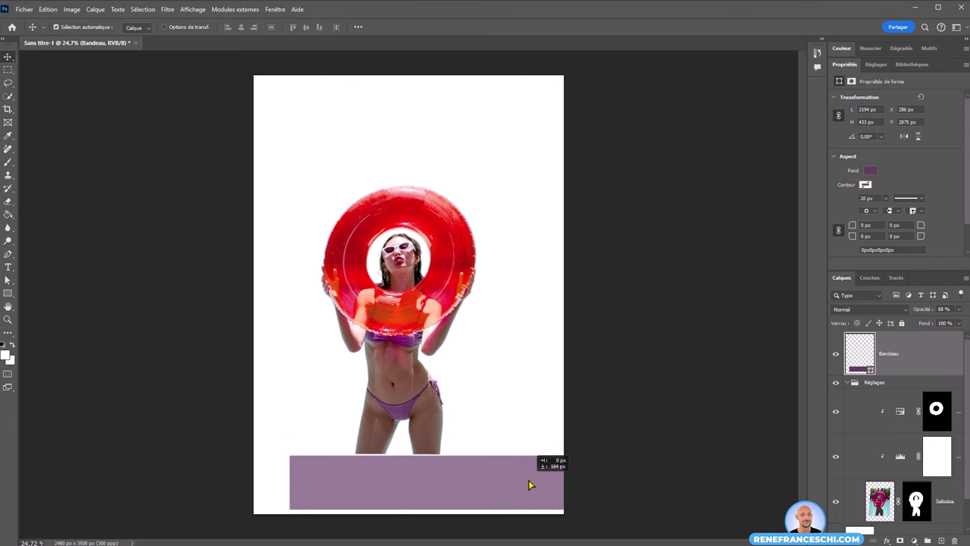
drag(923, 311, 967, 315)
key(Return)
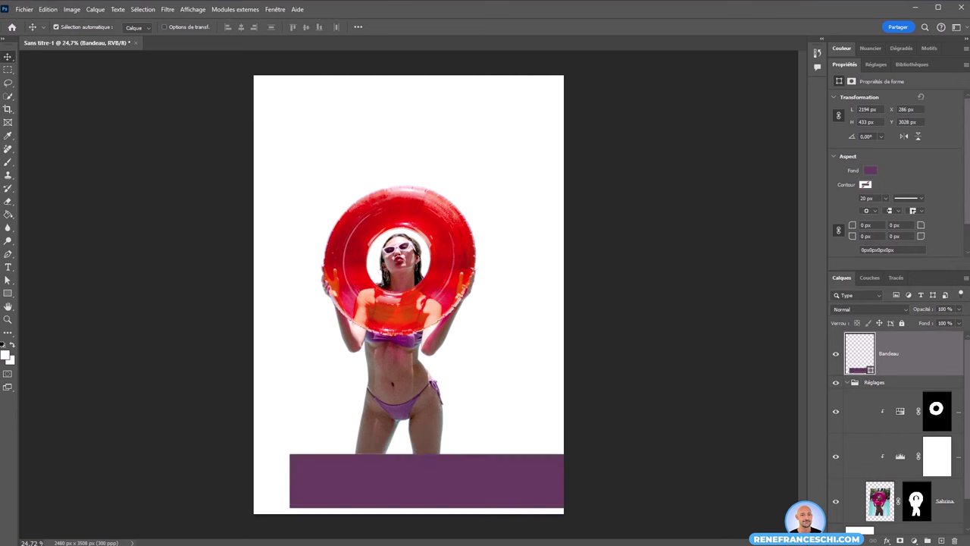
drag(481, 485, 481, 459)
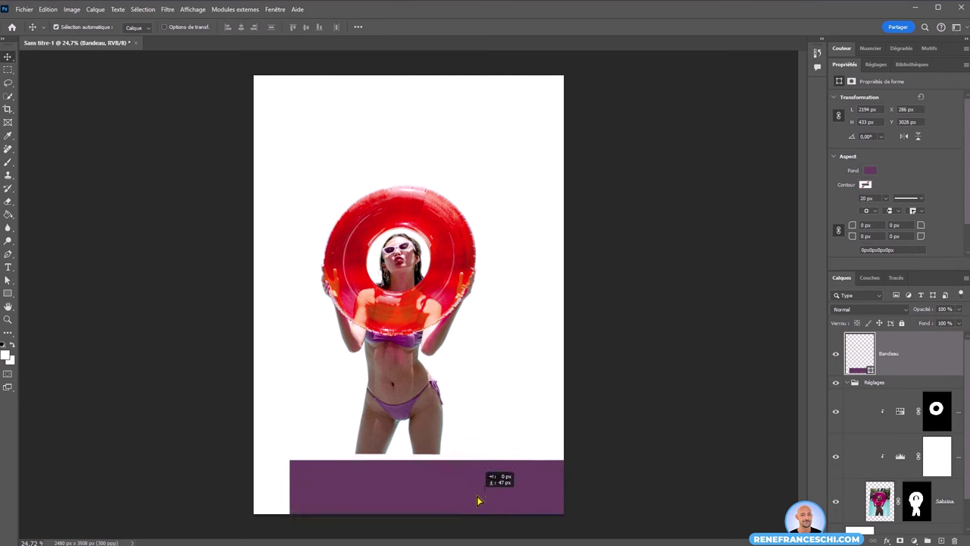
- Keep the banner's blend mode on Normal and bring up the Filtre menu
click(895, 310)
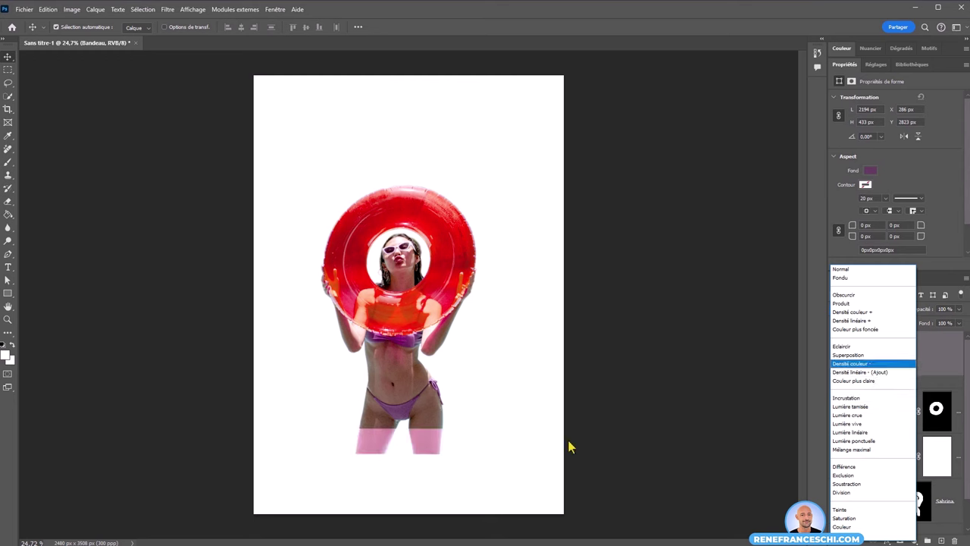
key(Escape)
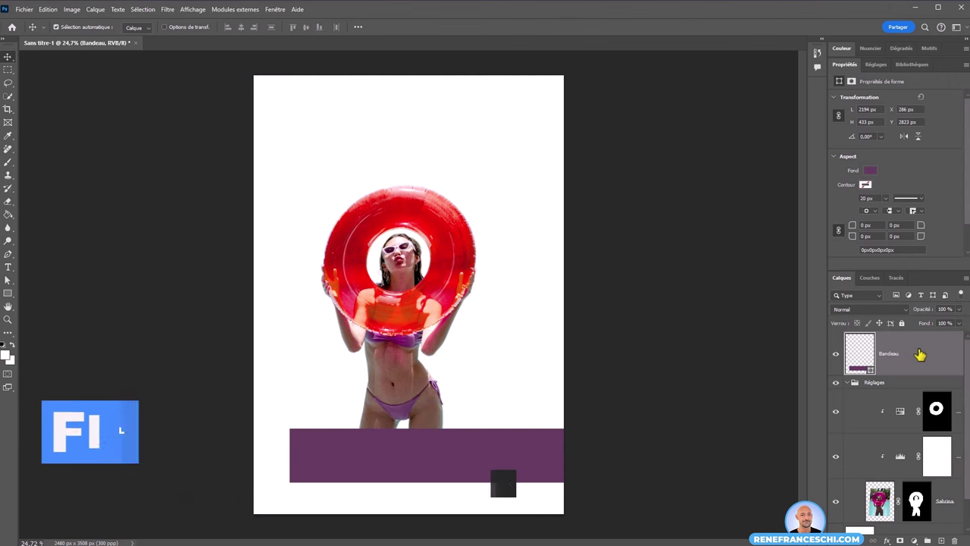
click(167, 9)
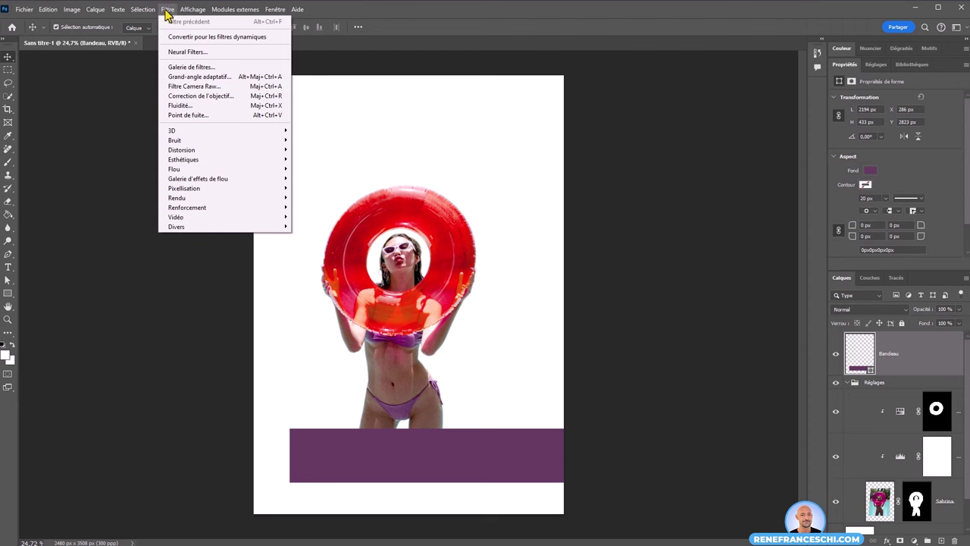
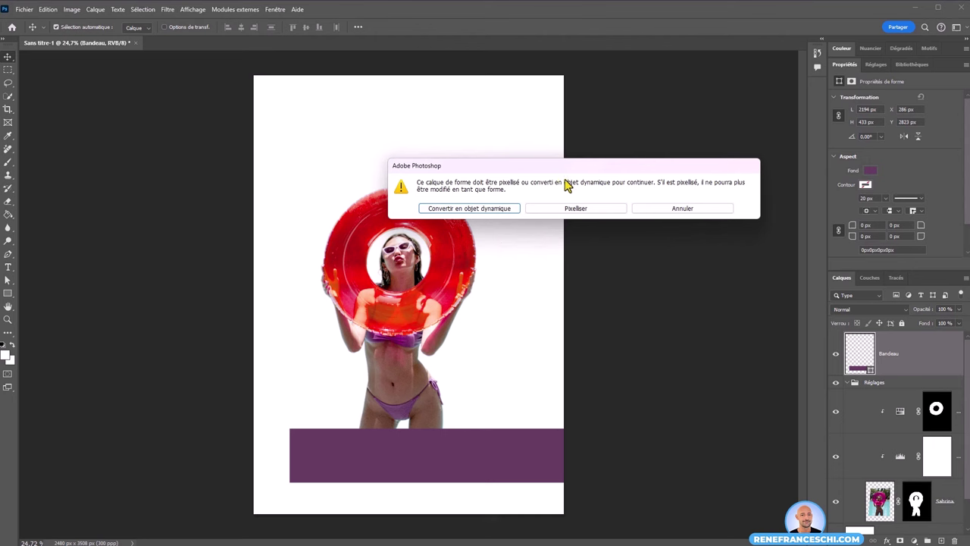
- Convert the purple band to a smart object, Gaussian-blur it, then lower the blur radius
click(492, 212)
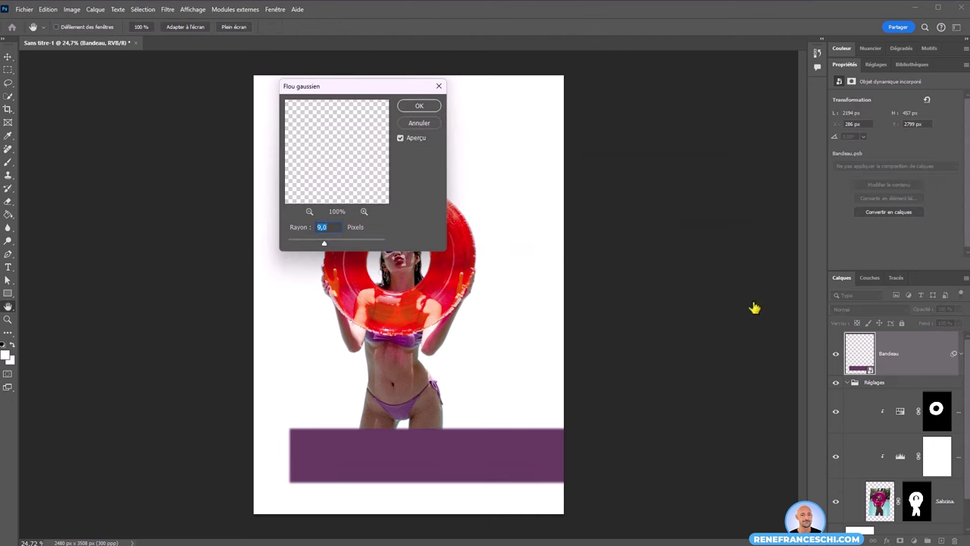
drag(323, 244, 338, 245)
click(418, 106)
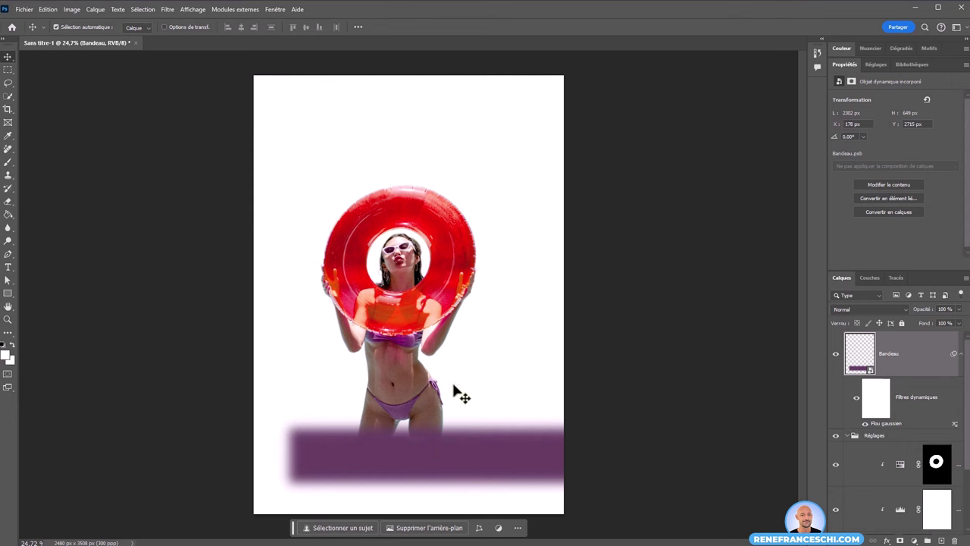
double_click(887, 422)
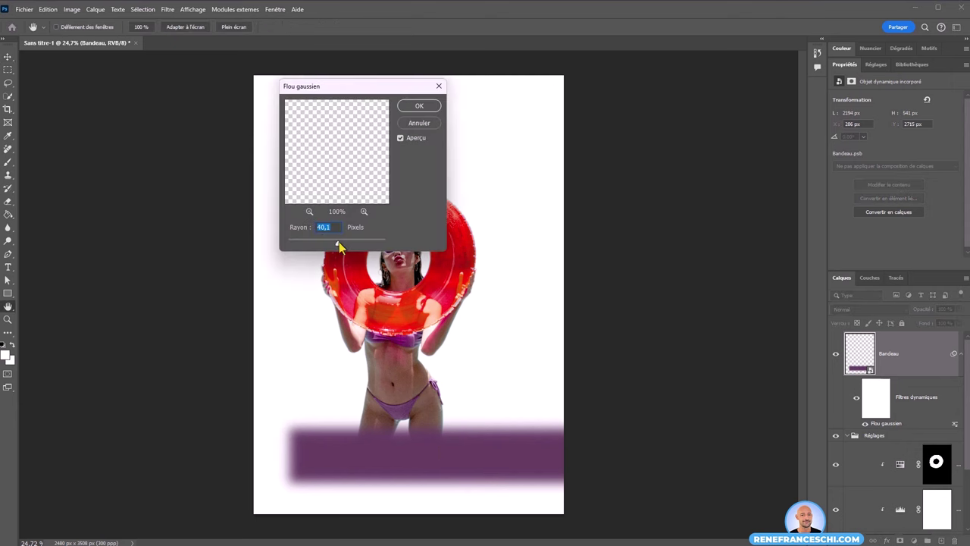
drag(338, 244, 324, 247)
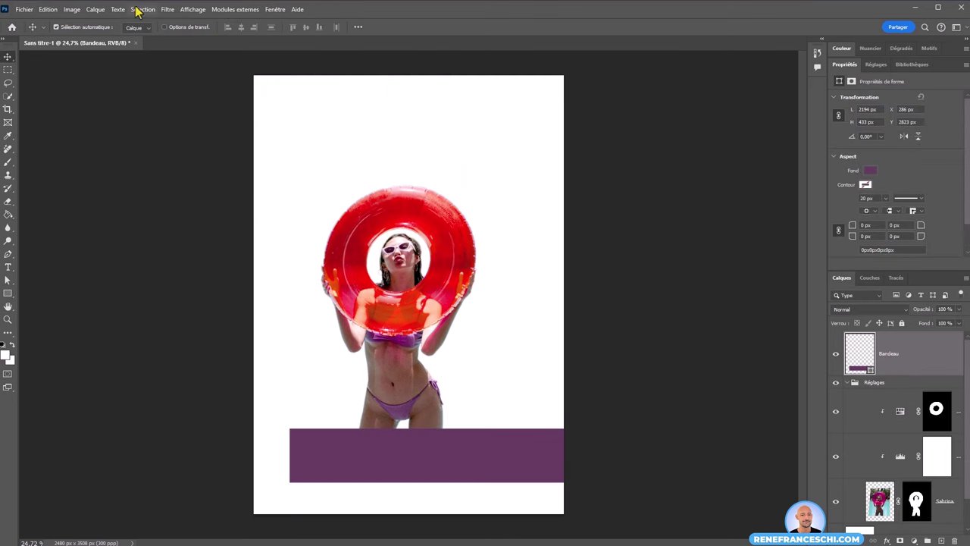
- Try a shorter motion blur at 36 degrees on the band, then undo it
click(170, 10)
mouse_move(174, 169)
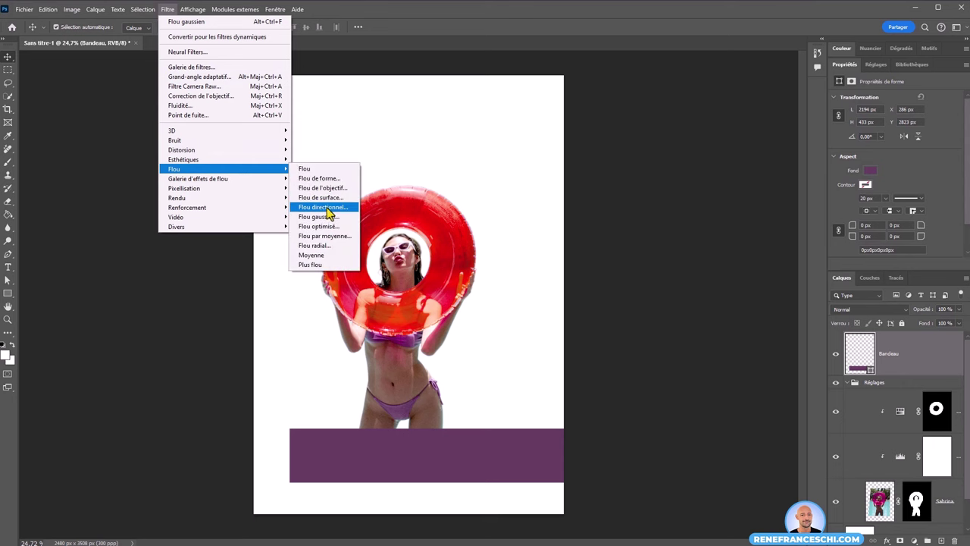
click(322, 207)
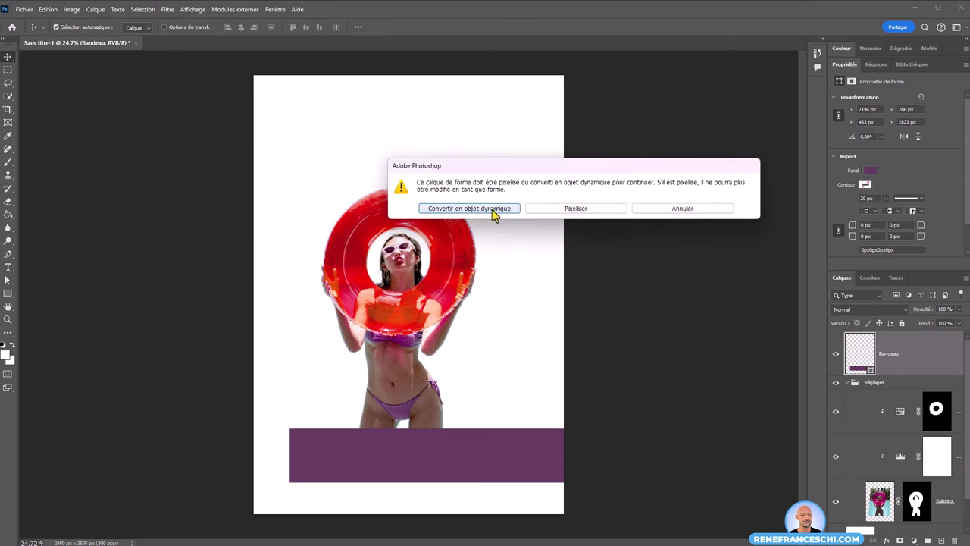
click(492, 212)
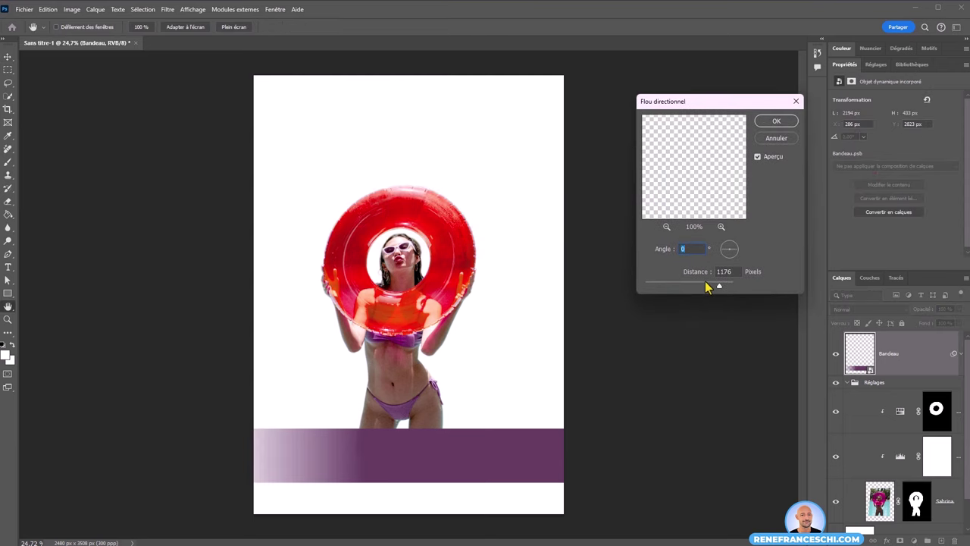
mouse_move(710, 286)
mouse_down()
mouse_move(665, 290)
mouse_move(706, 290)
mouse_move(679, 288)
mouse_up()
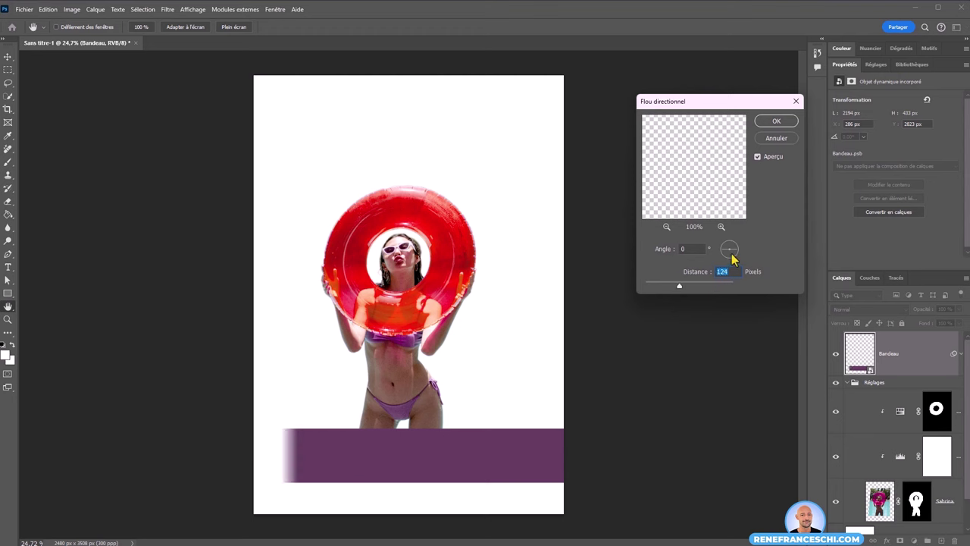
drag(732, 258, 735, 251)
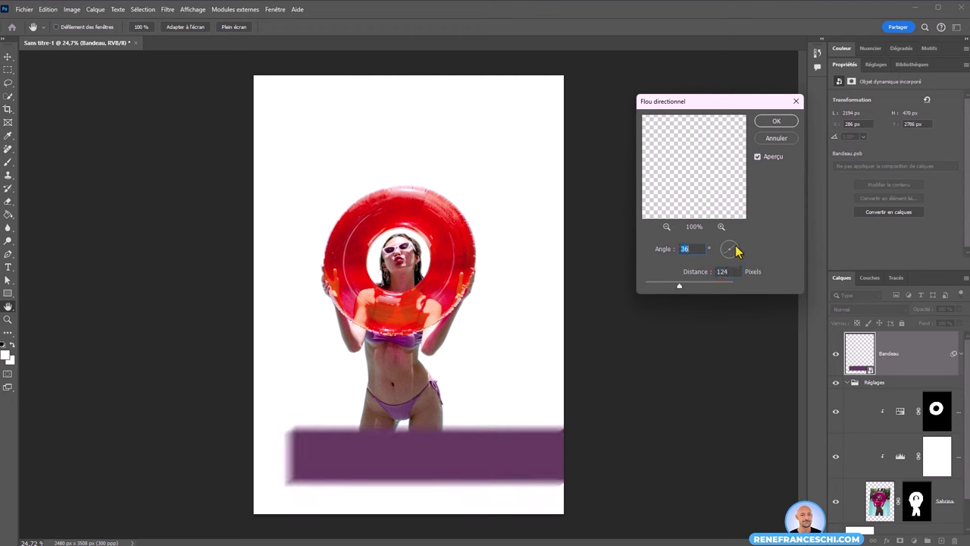
click(776, 122)
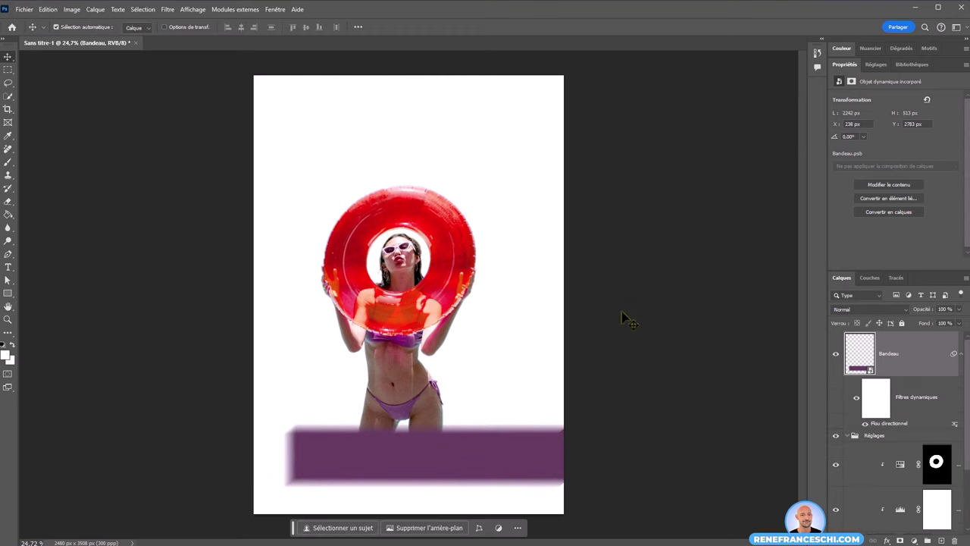
key(ctrl+z)
key(ctrl+z)
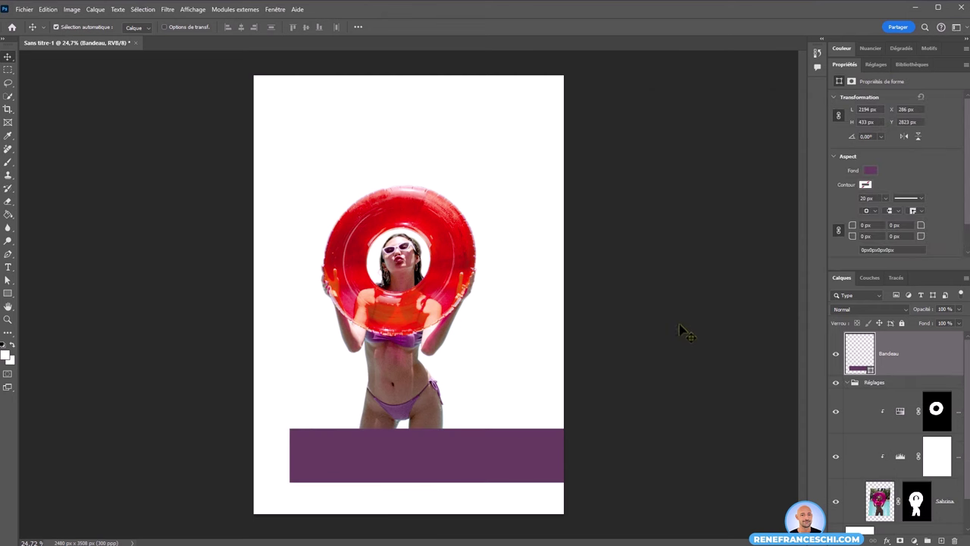
- Set the Type tool font to Myriad Pro Bold Condensed
key(t)
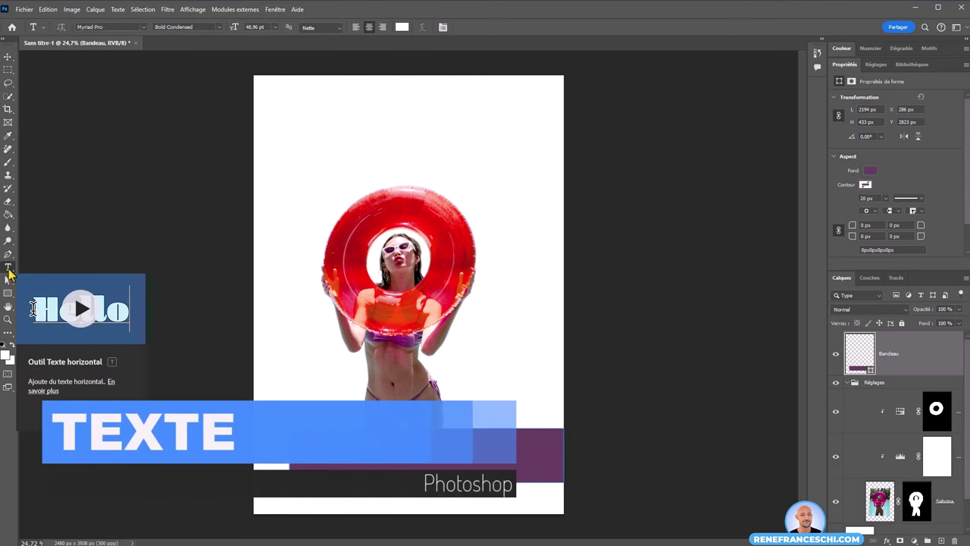
click(144, 27)
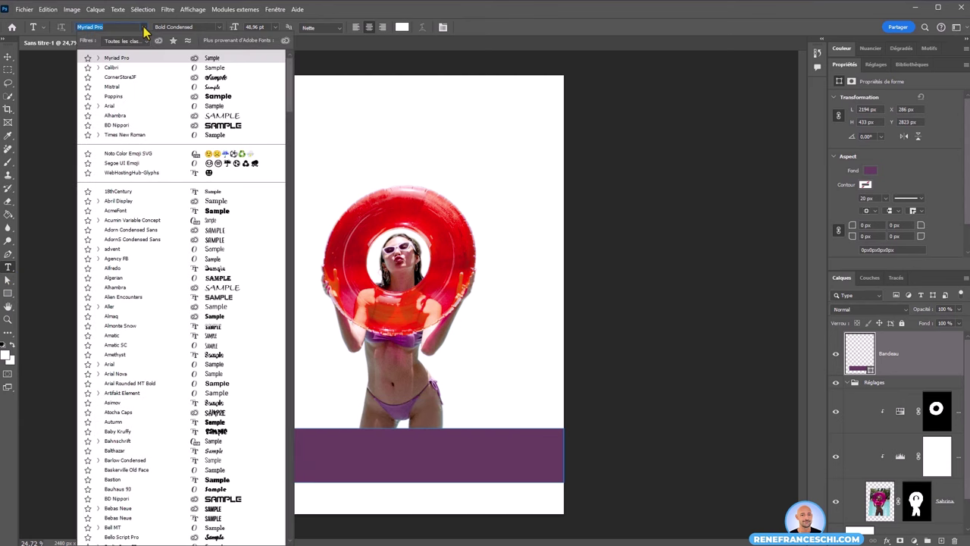
mouse_move(294, 82)
mouse_down()
mouse_move(283, 269)
mouse_move(301, 69)
mouse_up()
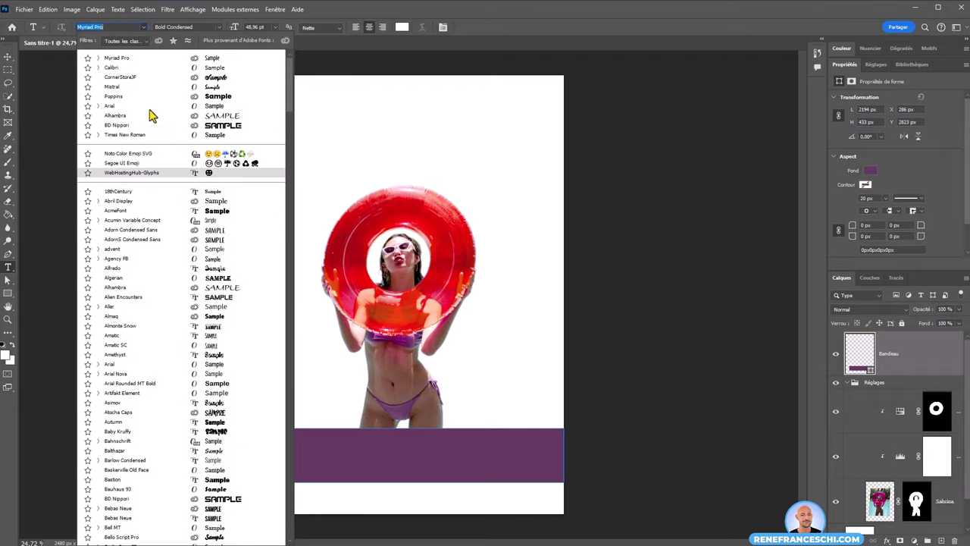
click(145, 59)
click(218, 29)
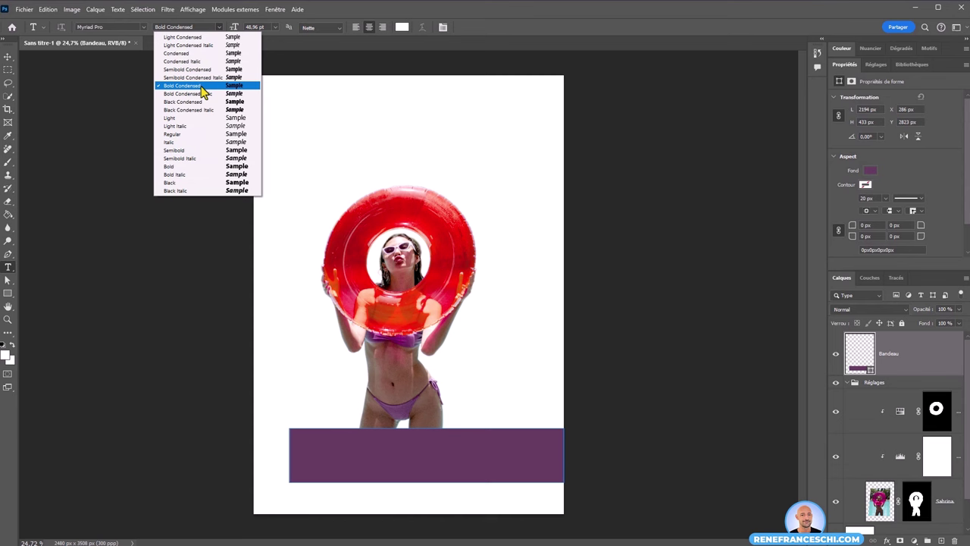
click(252, 27)
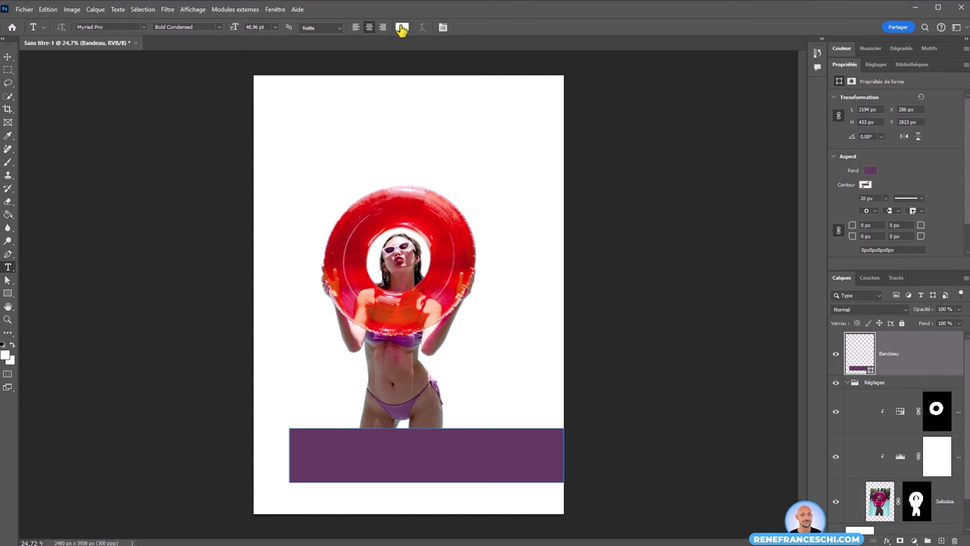
- Set the text colour to the banner's purple #633e62, sampled from the band
click(401, 28)
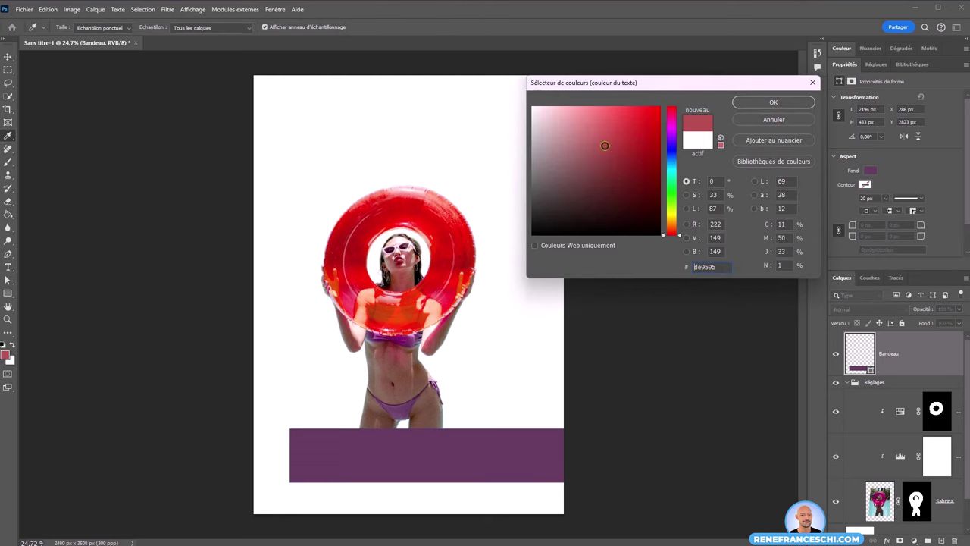
click(456, 251)
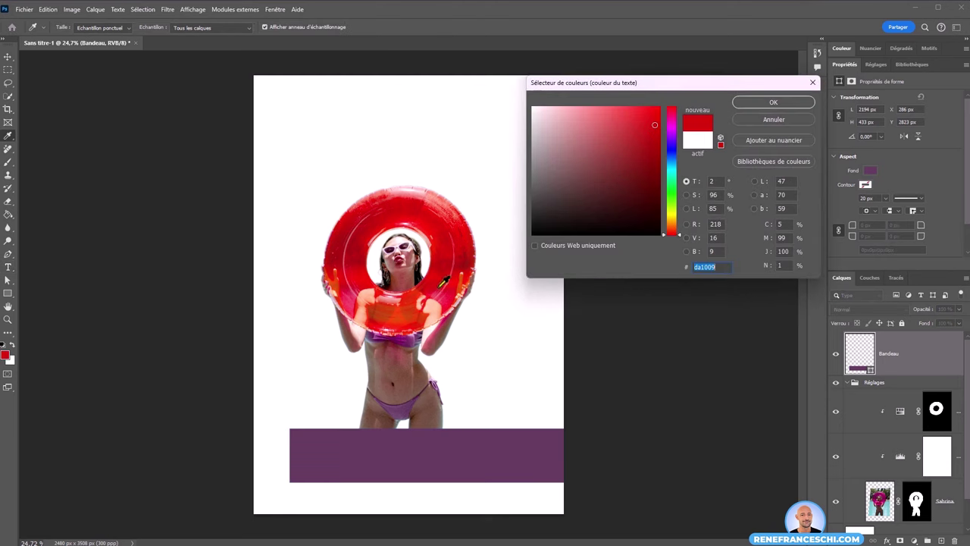
click(425, 455)
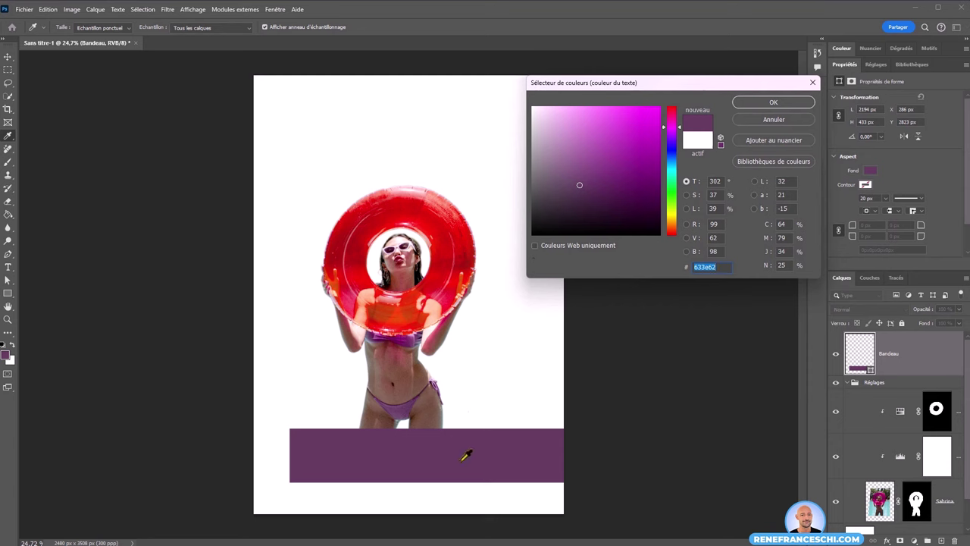
click(762, 104)
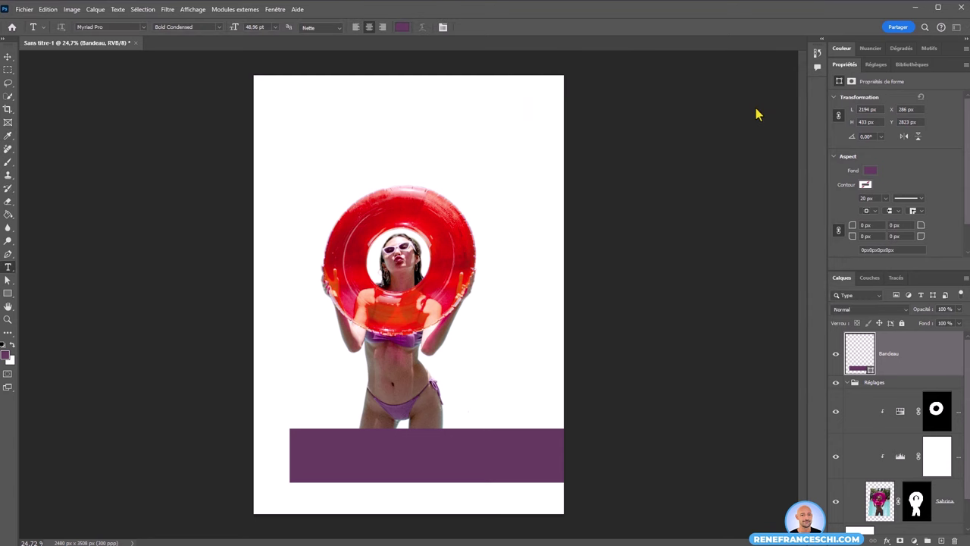
- Type 'SUMMER PARTY' near the poster top, move it toward centre, and keep purple #633e62
click(304, 125)
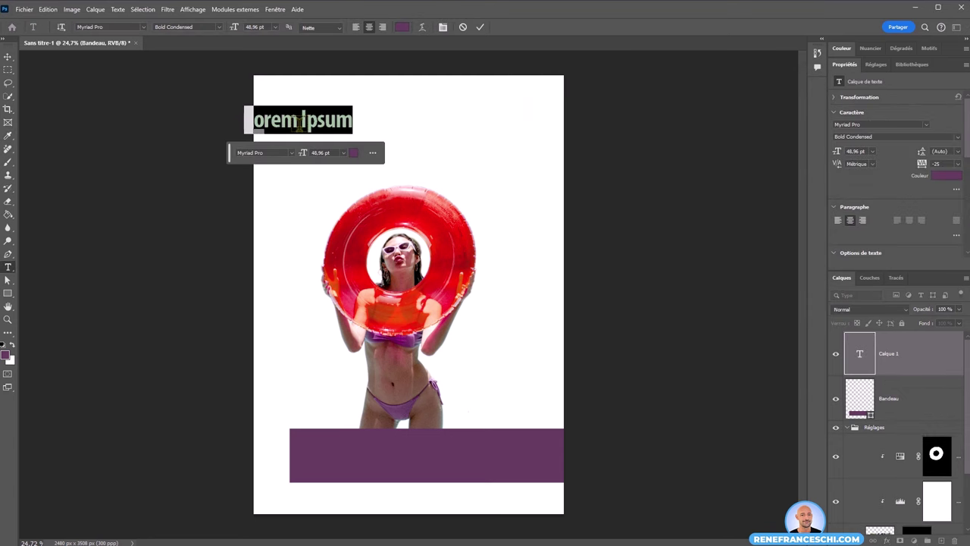
text(SUMME)
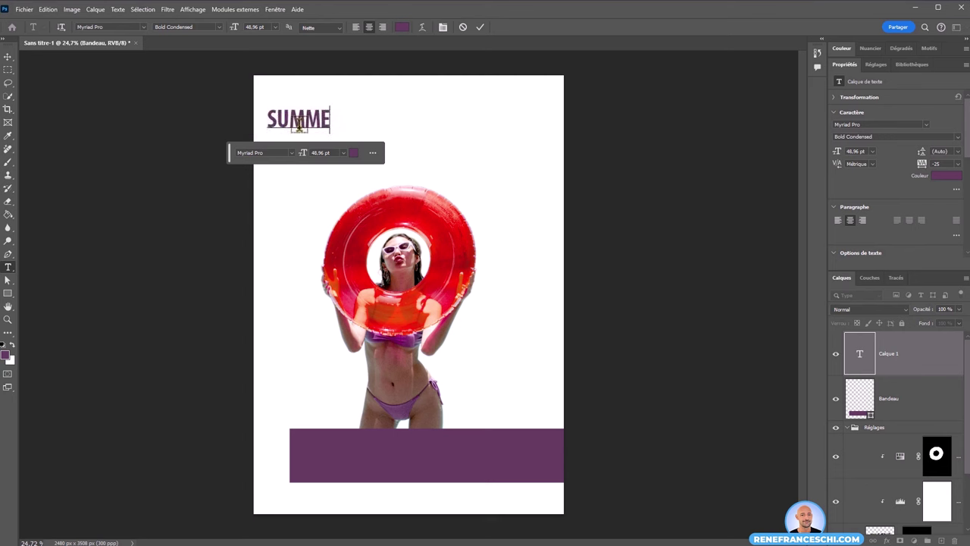
text(R PARTY)
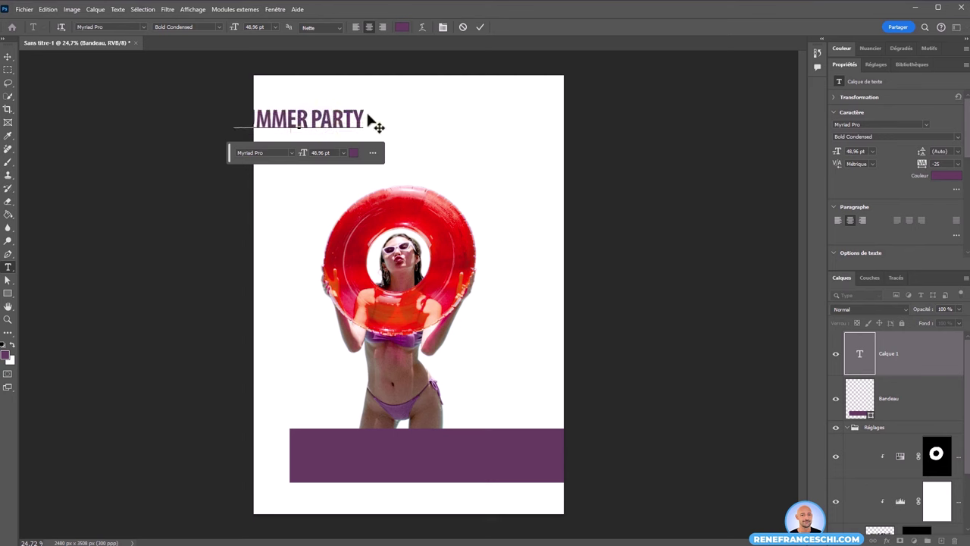
click(481, 27)
key(v)
drag(303, 128, 396, 144)
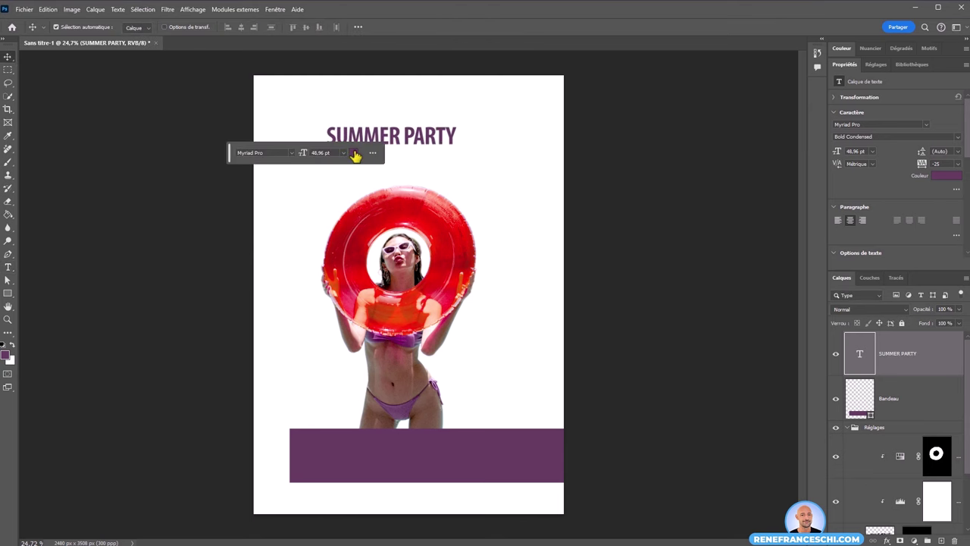
click(354, 153)
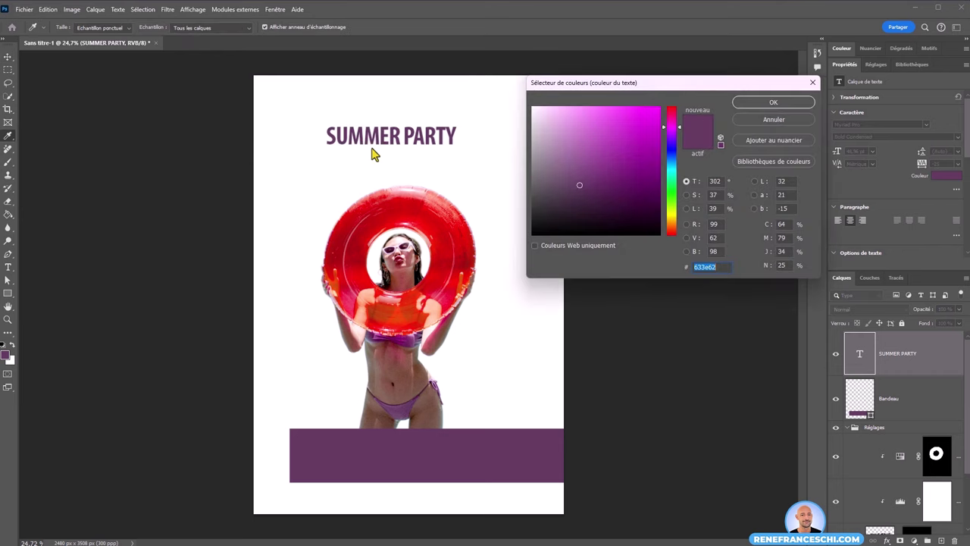
key(Return)
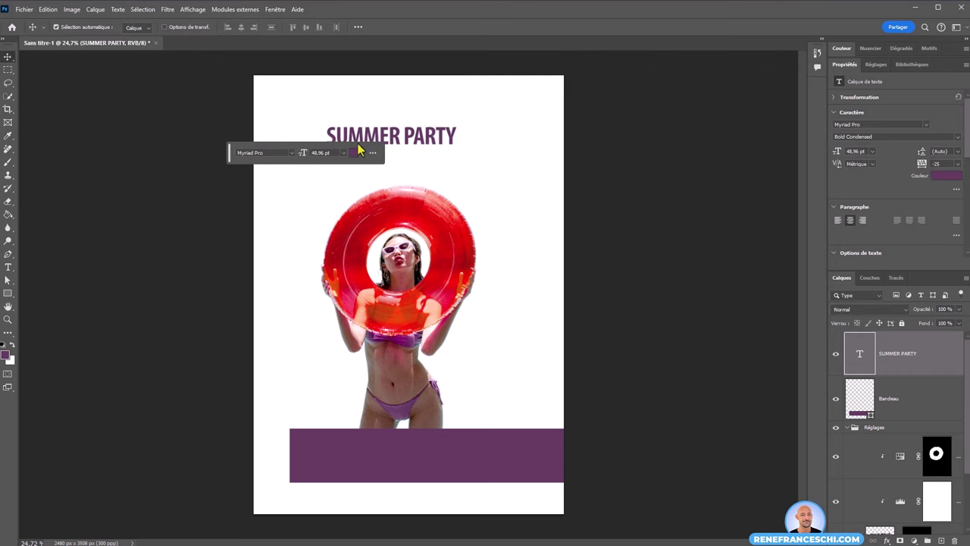
- Enlarge the SUMMER PARTY title to about 101 pt and nudge it slightly down
drag(302, 154, 430, 135)
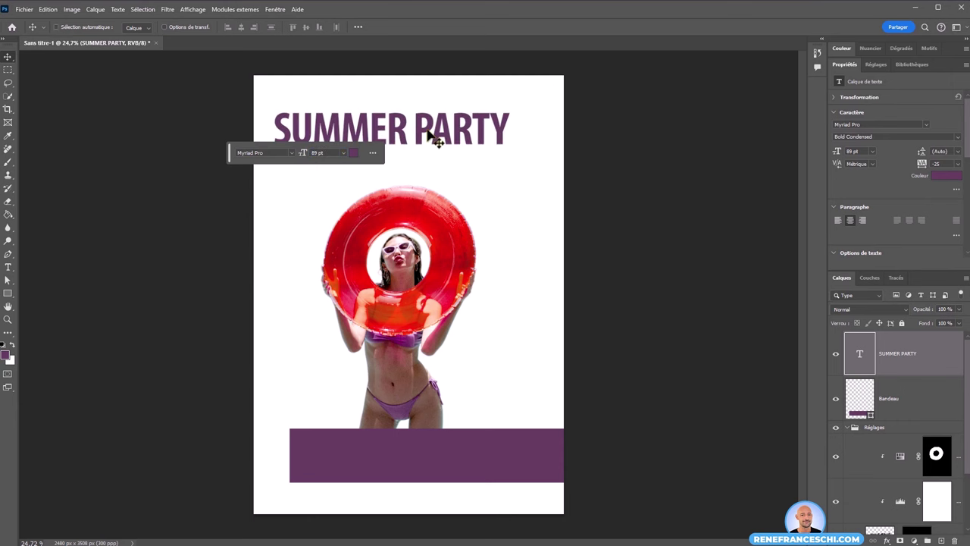
key(ctrl+t)
drag(510, 105, 543, 100)
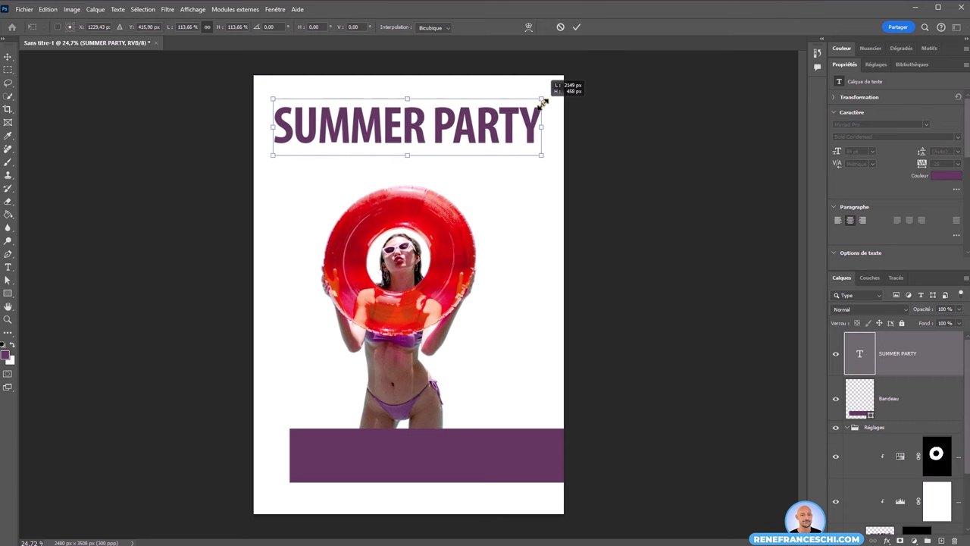
drag(454, 133, 455, 149)
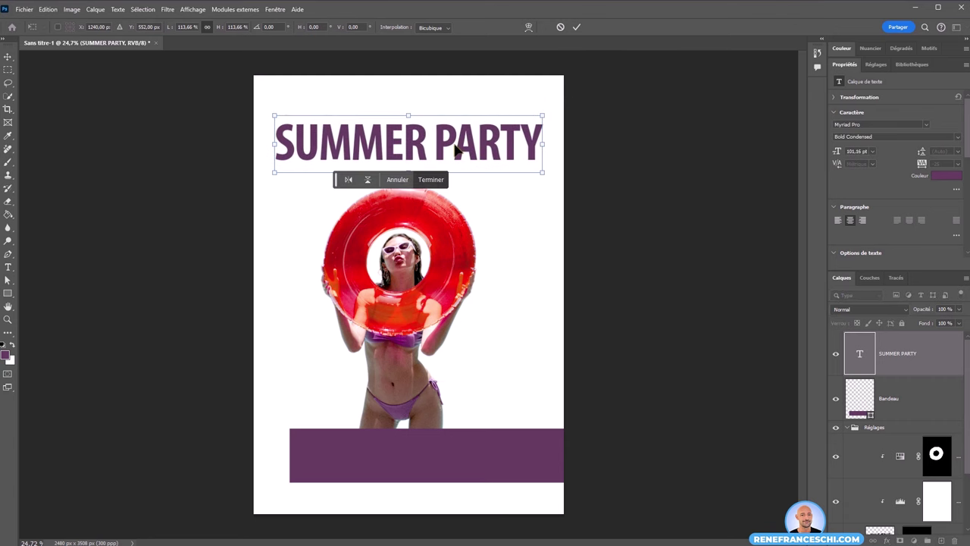
key(Return)
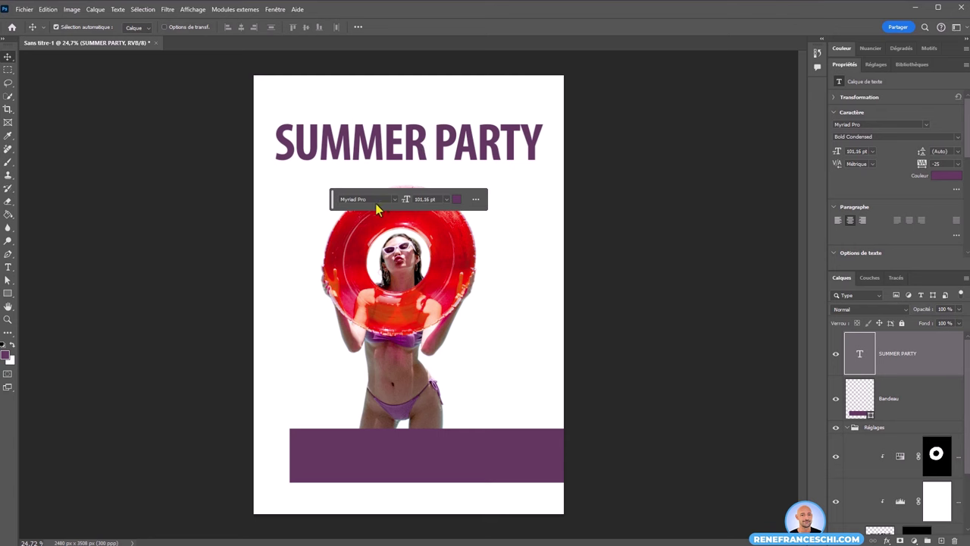
- Review the title's Character properties, then drag the title down onto the purple band
click(393, 199)
click(475, 200)
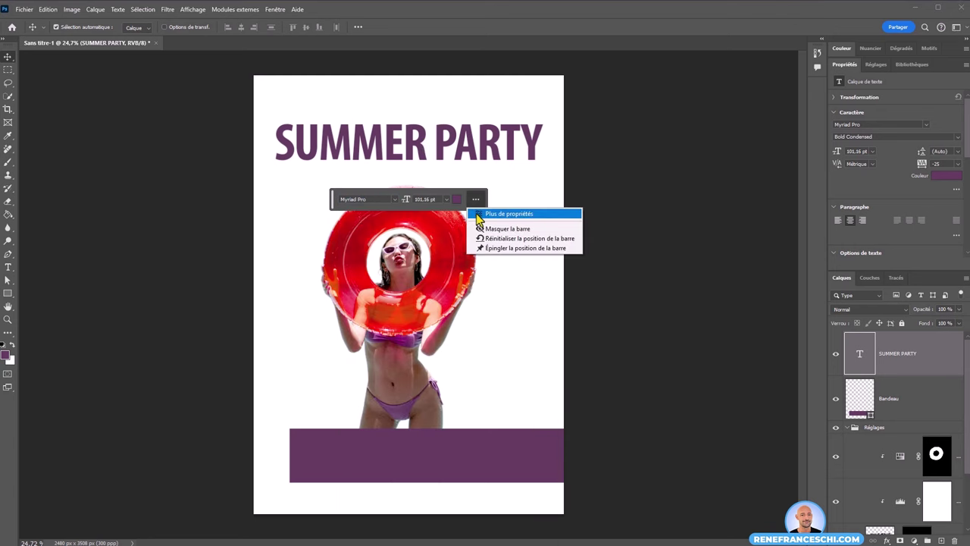
click(479, 213)
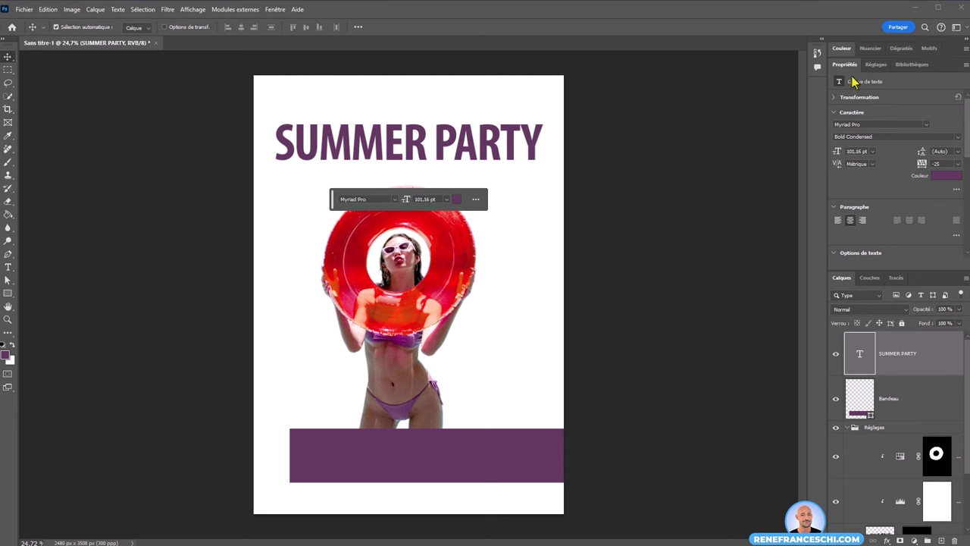
scroll(966, 115, down, 3)
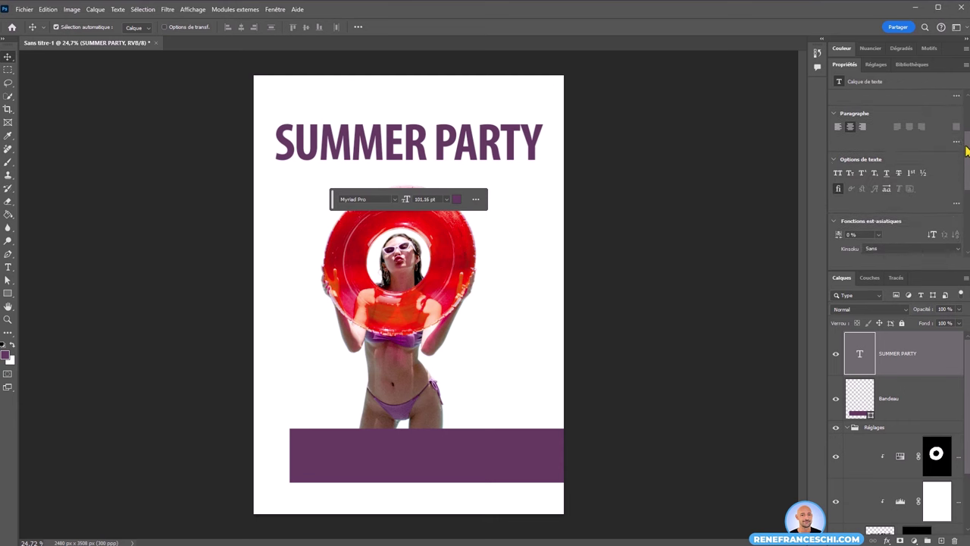
scroll(967, 115, up, 3)
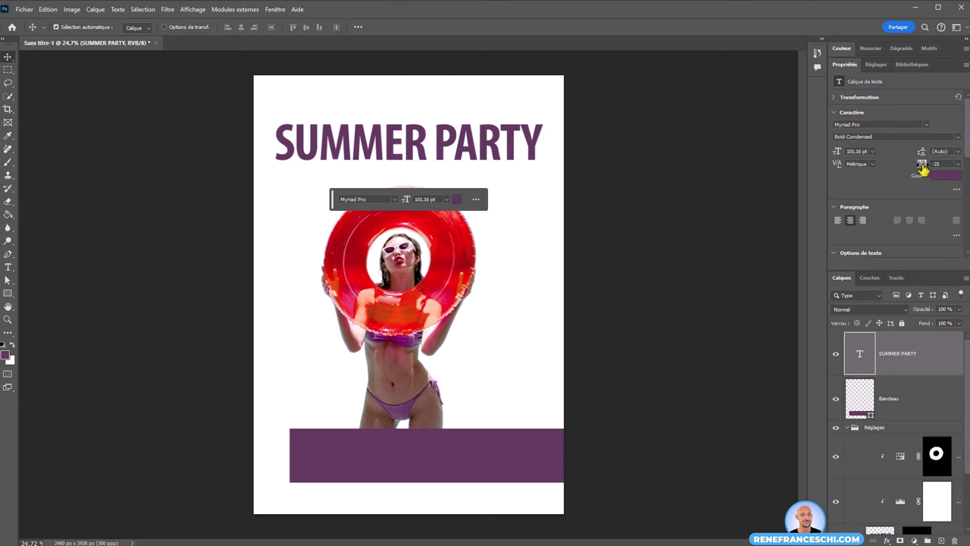
click(956, 190)
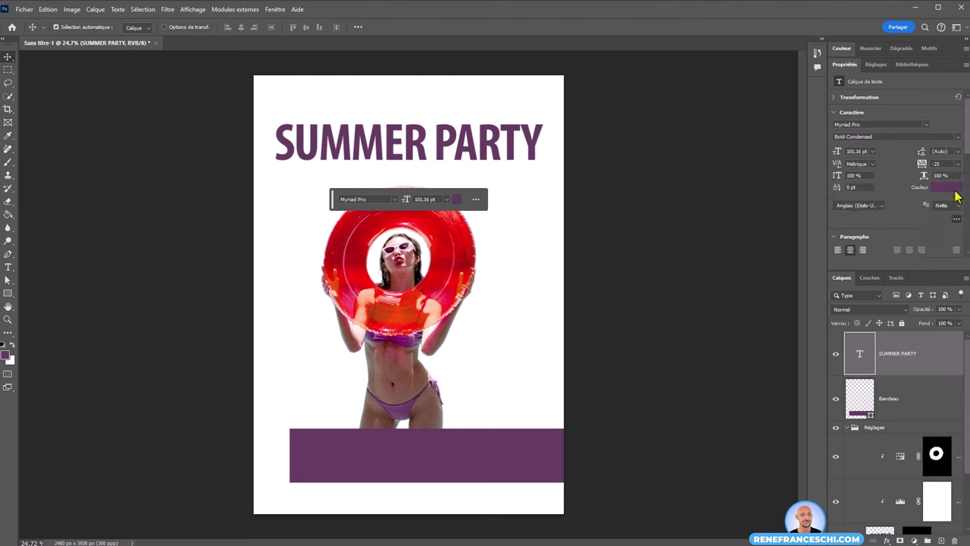
scroll(893, 144, down, 3)
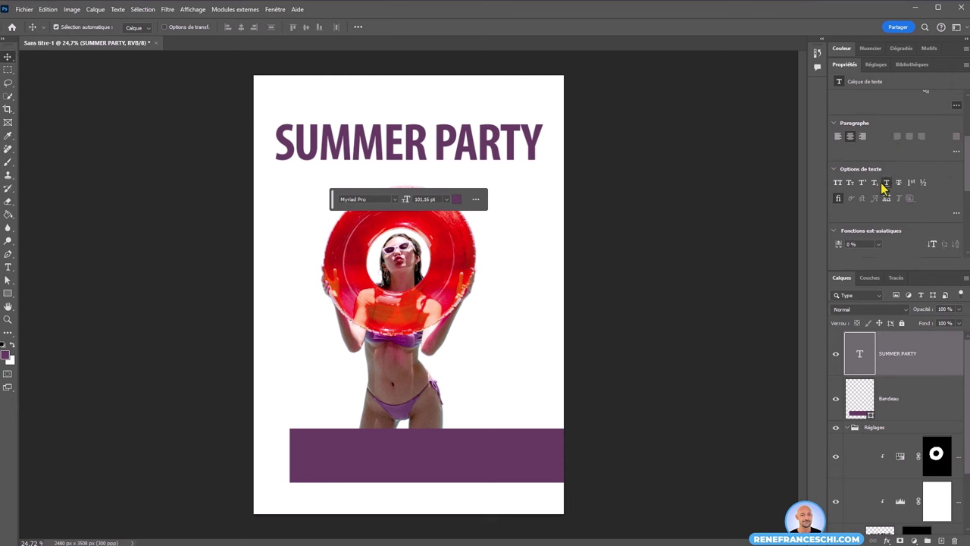
scroll(894, 174, up, 3)
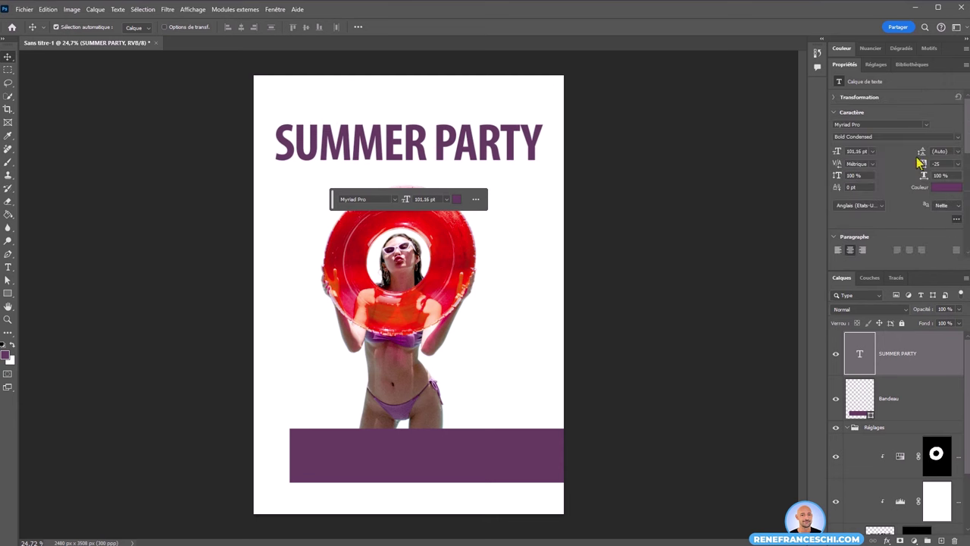
scroll(954, 124, down, 2)
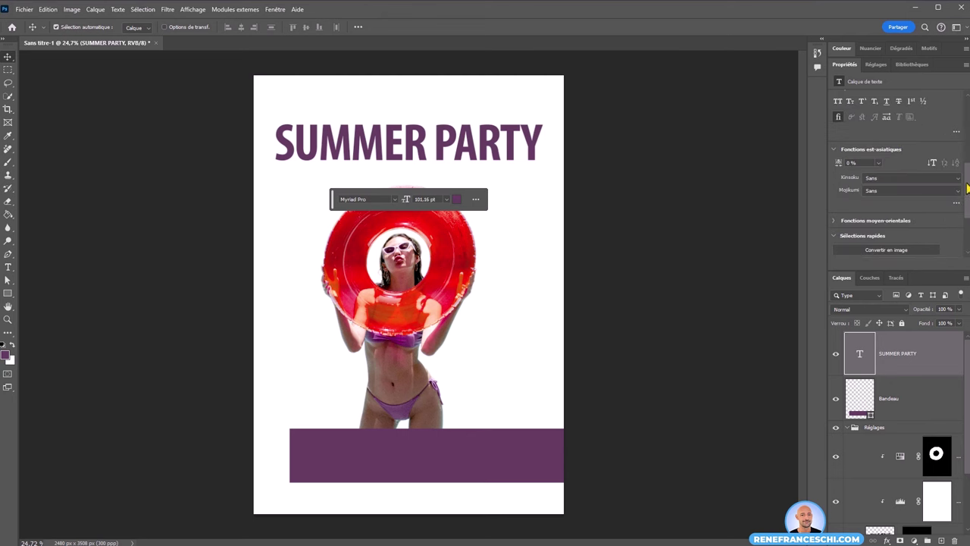
scroll(910, 151, up, 2)
drag(494, 155, 493, 461)
click(855, 371)
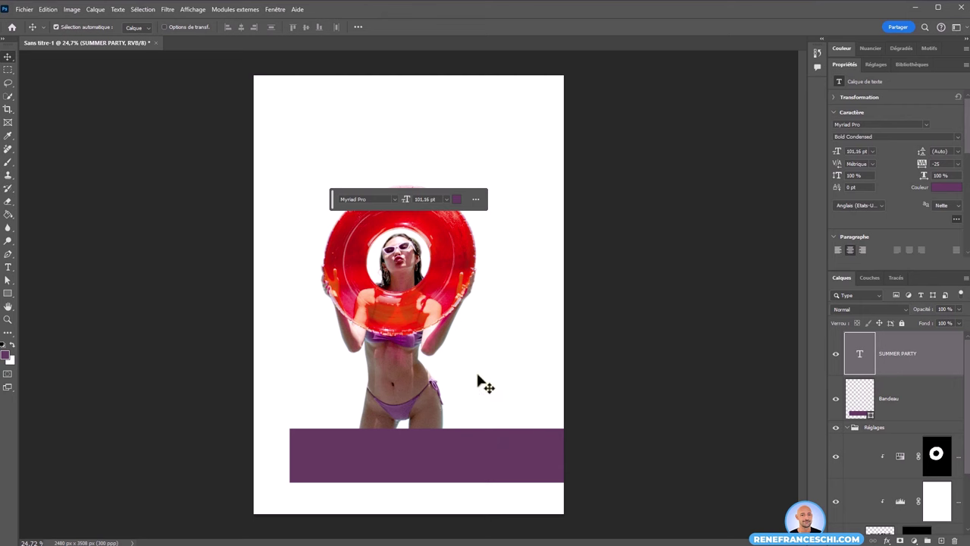
- Make the title white and scale it to 96.84 pt to fit inside the band
click(457, 199)
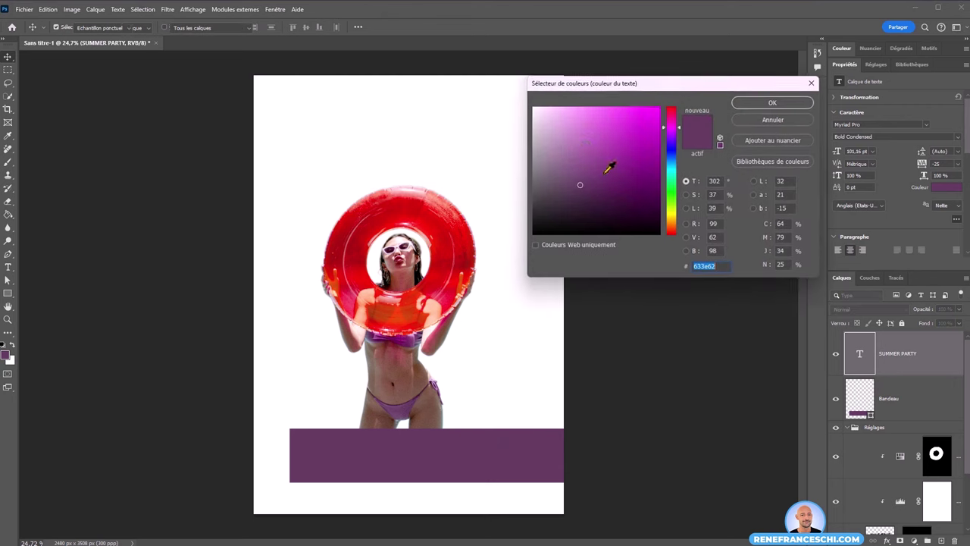
click(535, 103)
key(Return)
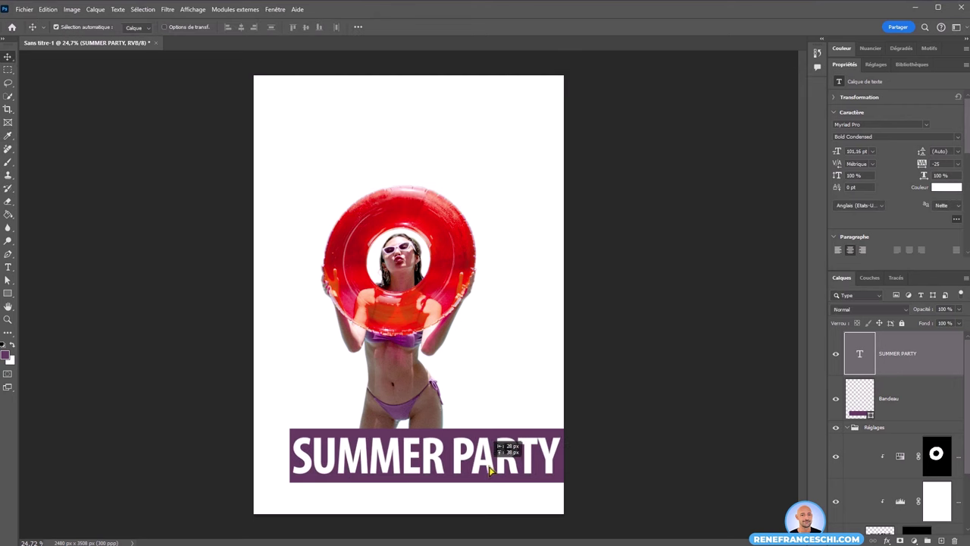
key(ctrl+t)
drag(558, 477, 550, 474)
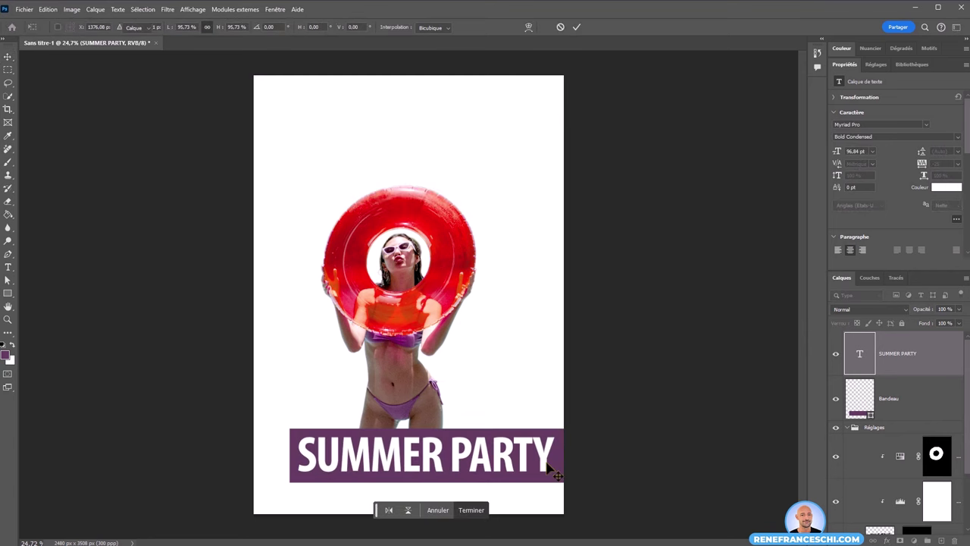
click(520, 504)
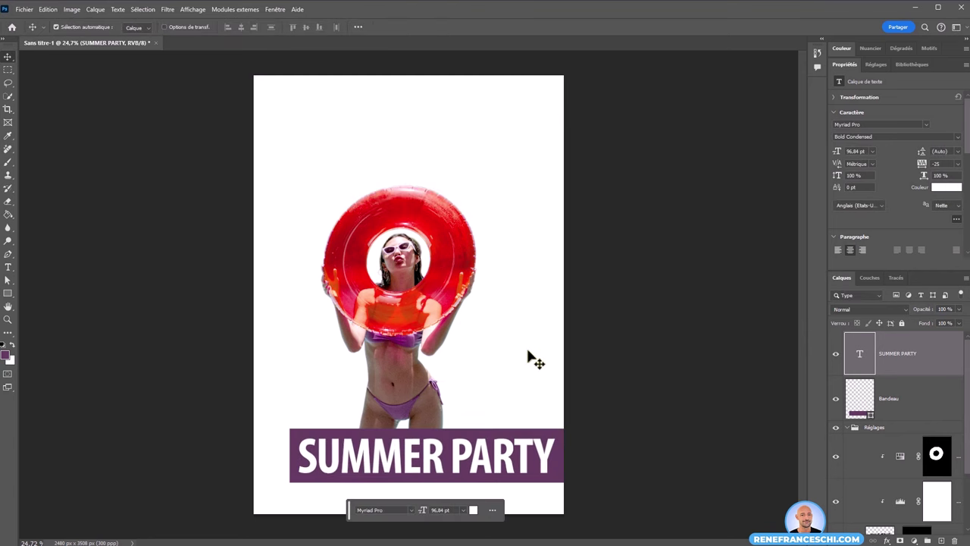
- Link the title with the Bandeau layer and move both slightly lower
key(ctrl)
ctrl+click(917, 403)
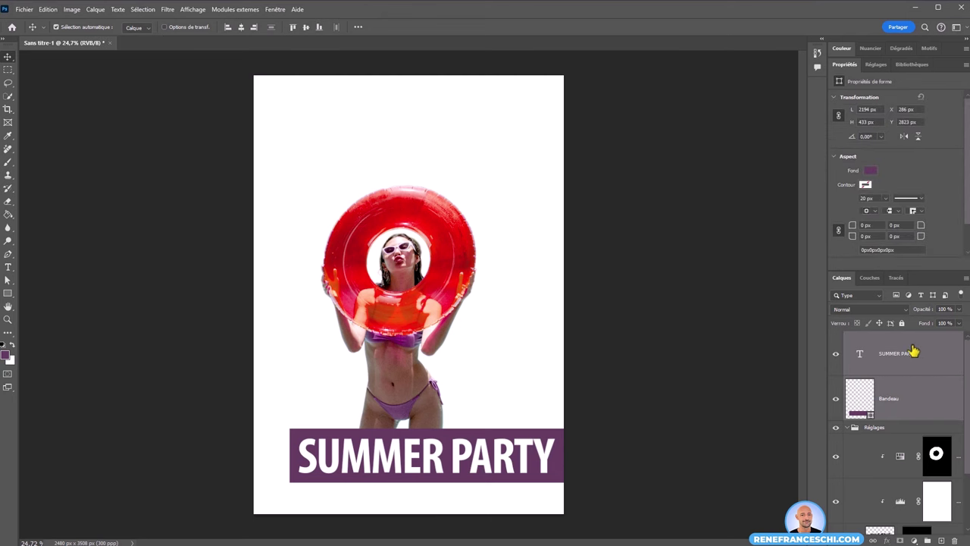
click(634, 379)
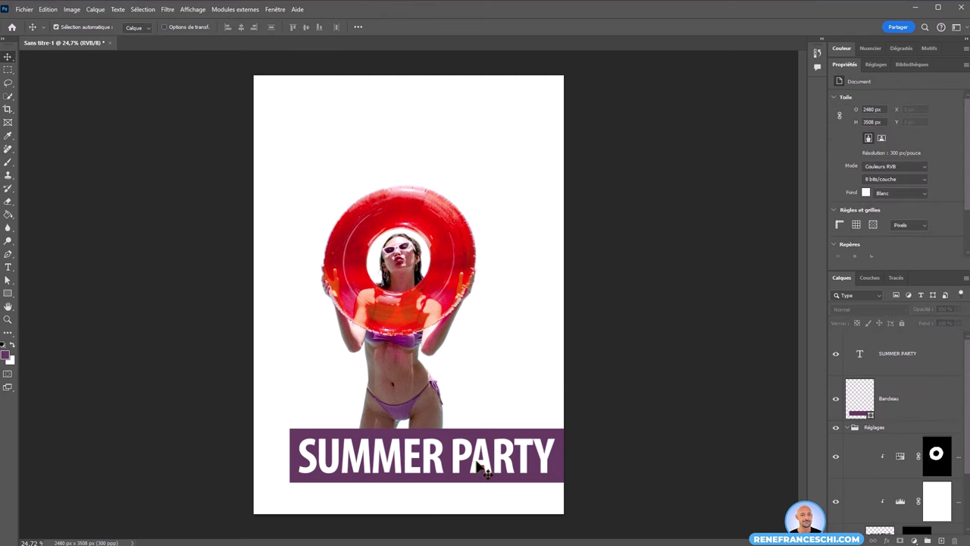
drag(473, 460, 479, 477)
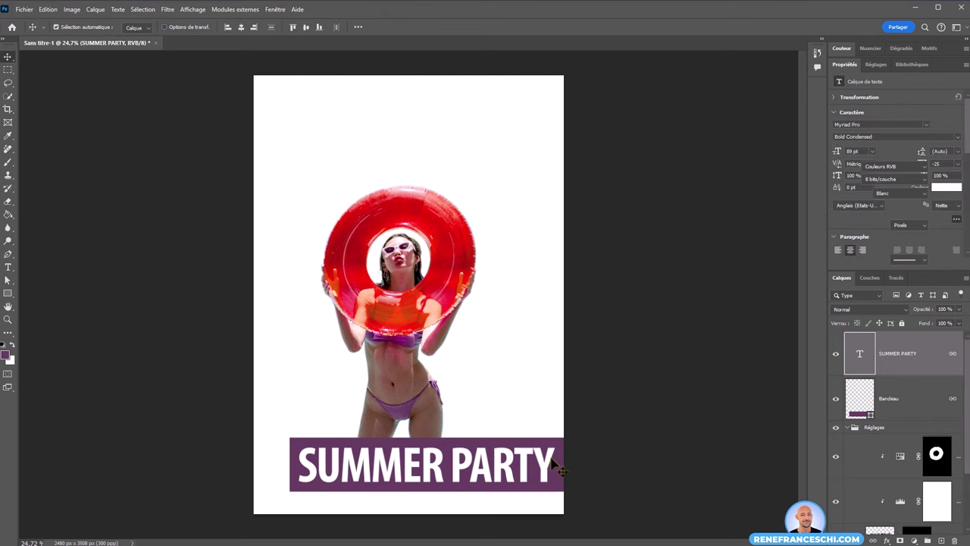
click(572, 429)
click(919, 354)
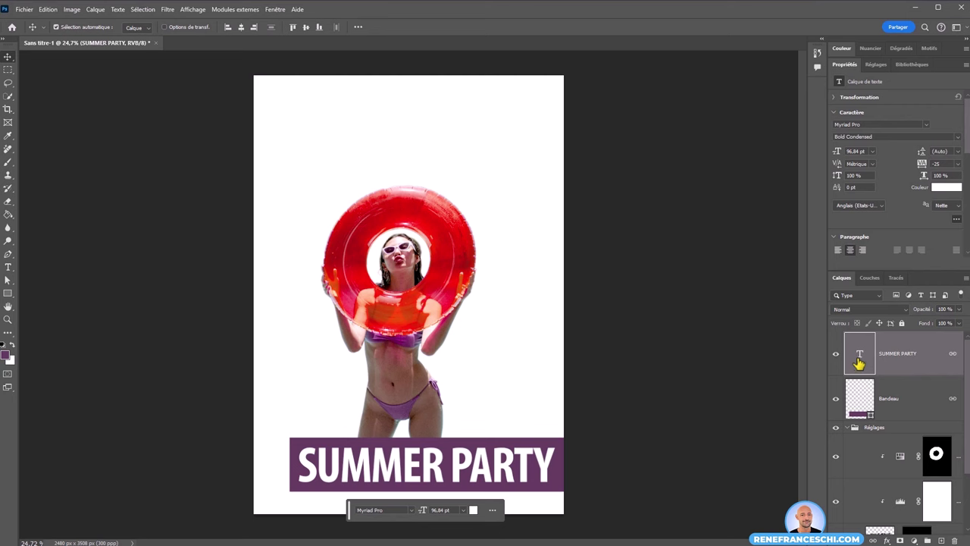
- Refill the Bandeau band with red e11908 sampled from the float ring
click(870, 394)
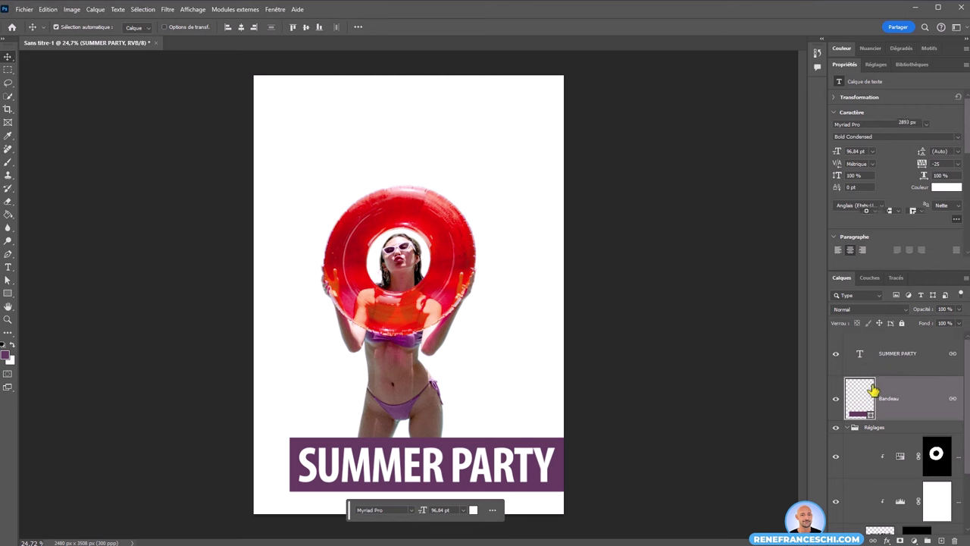
double_click(872, 407)
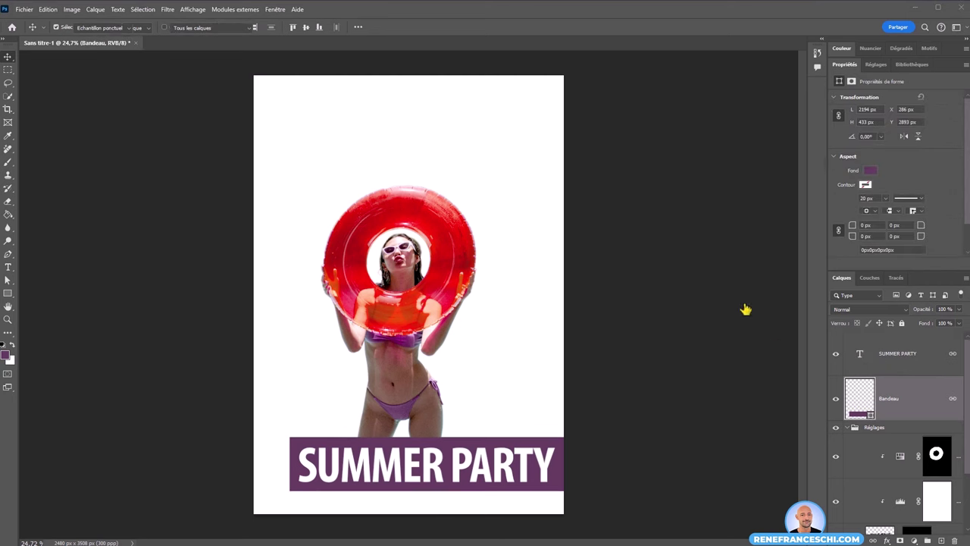
click(470, 243)
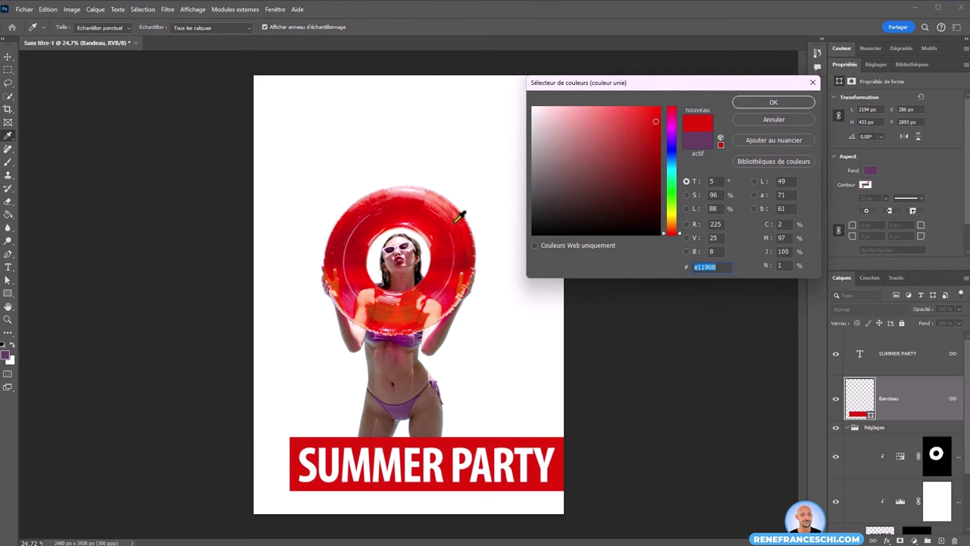
click(773, 102)
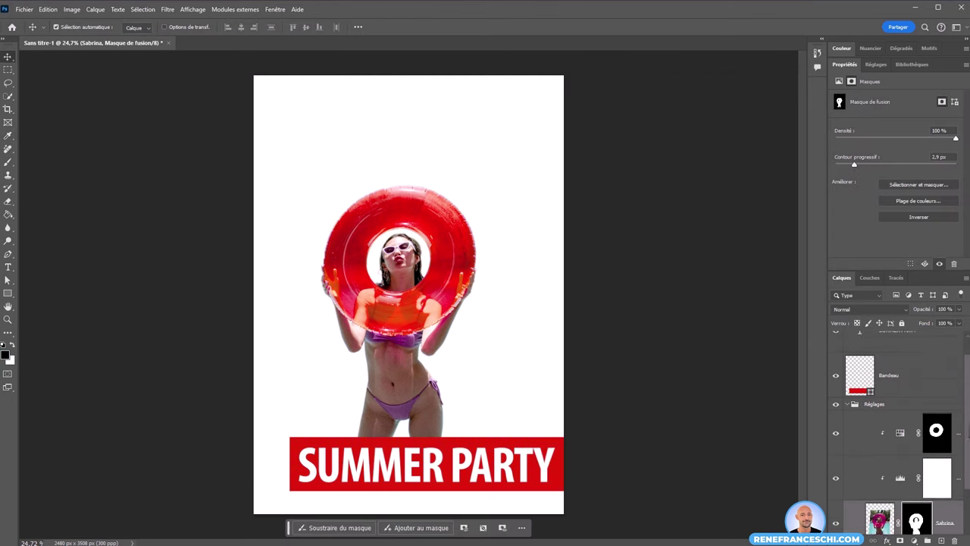
- Browse the layers from Bandeau through Niveaux 1 and Sabrina down to Arrière-plan
scroll(901, 436, down, 2)
scroll(901, 435, up, 2)
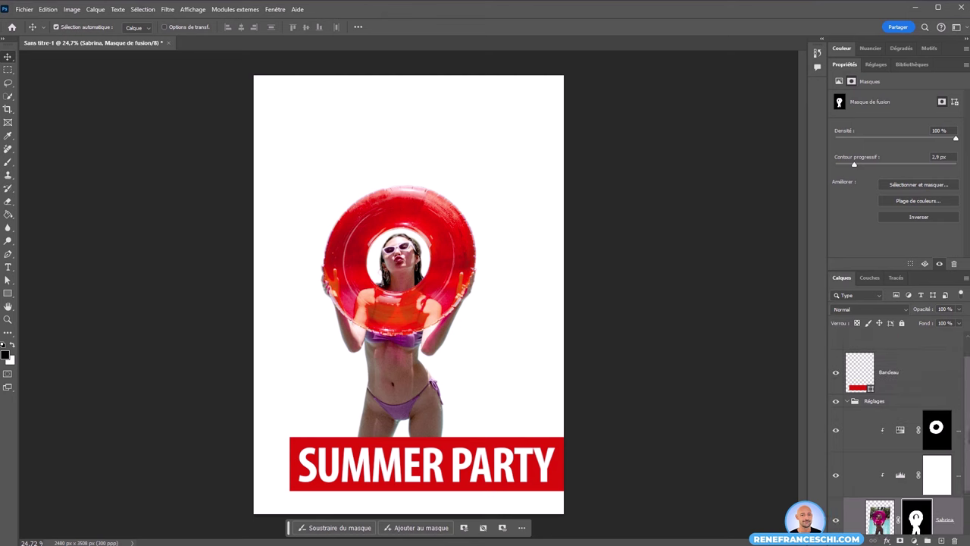
click(897, 412)
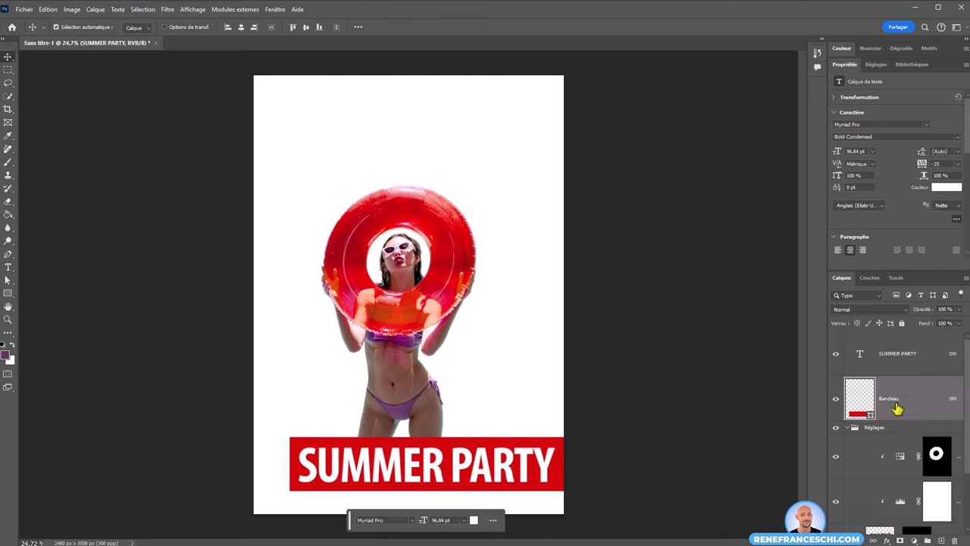
scroll(966, 424, down, 2)
click(963, 442)
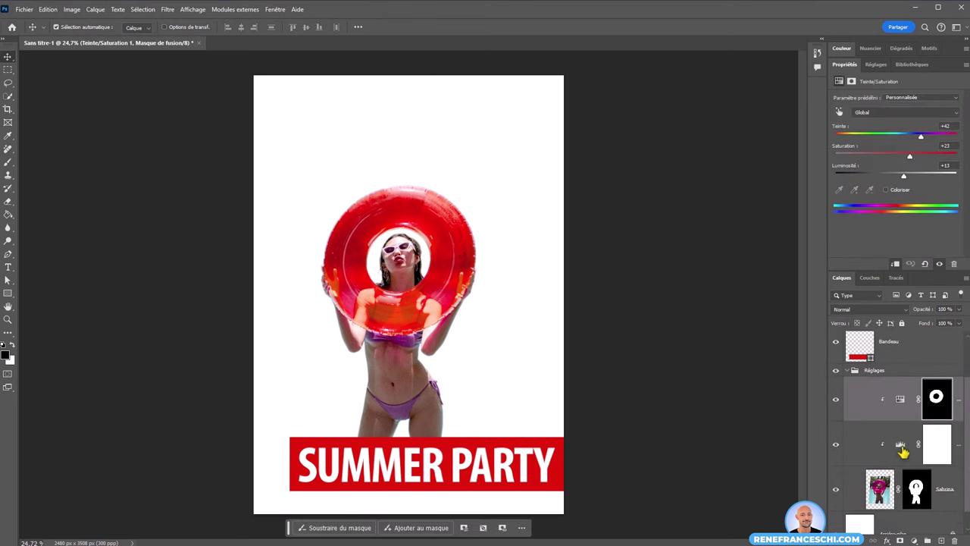
scroll(964, 441, down, 1)
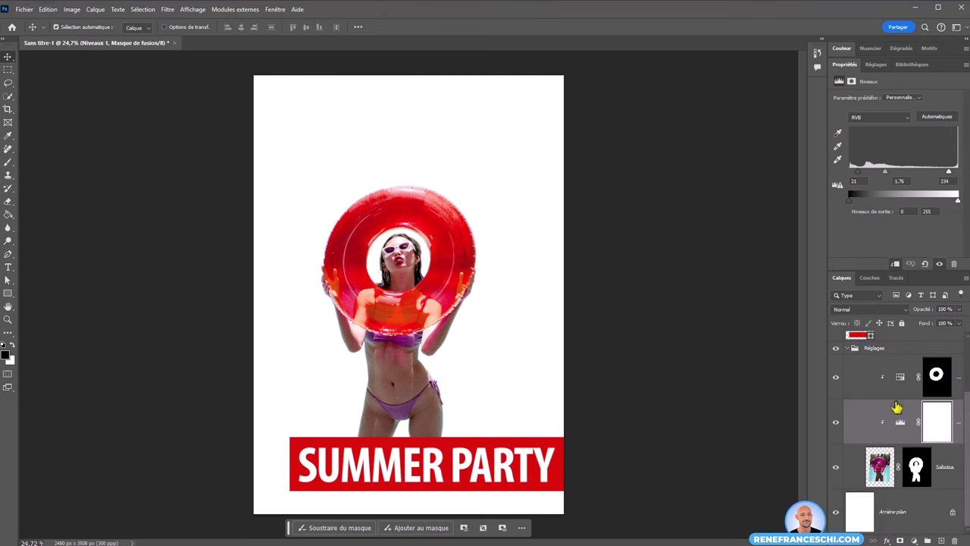
click(875, 469)
click(914, 468)
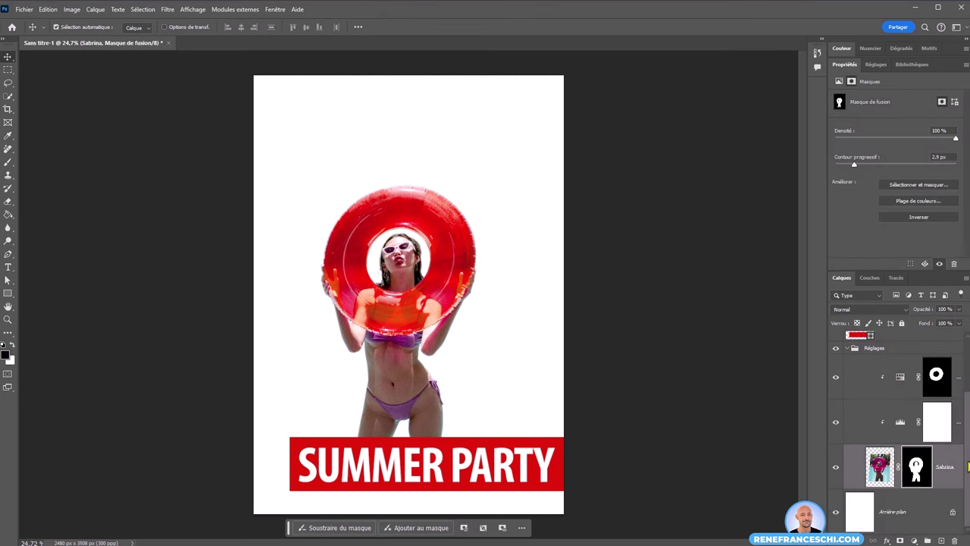
click(906, 510)
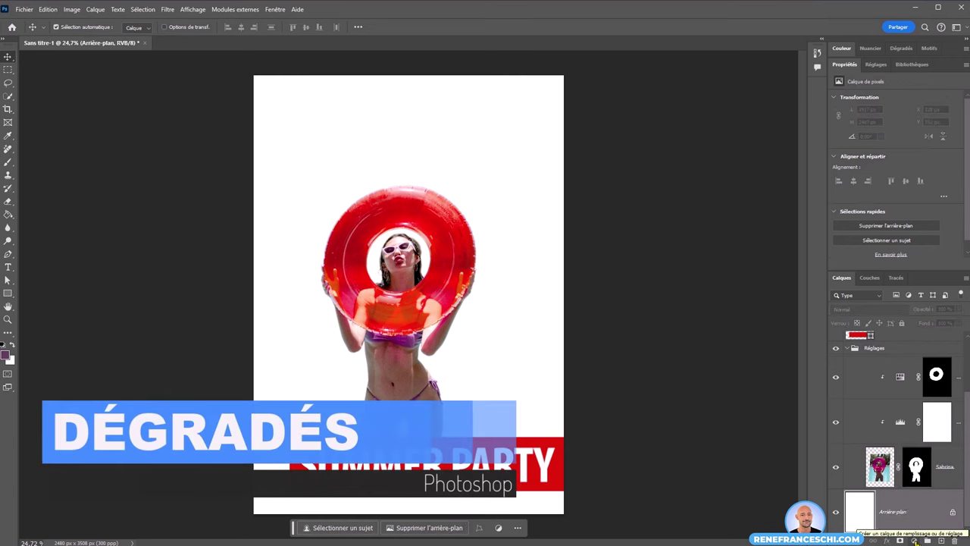
- Add a Dégradé fill layer above the background using a blue-to-pink Bleus preset
click(914, 539)
click(901, 373)
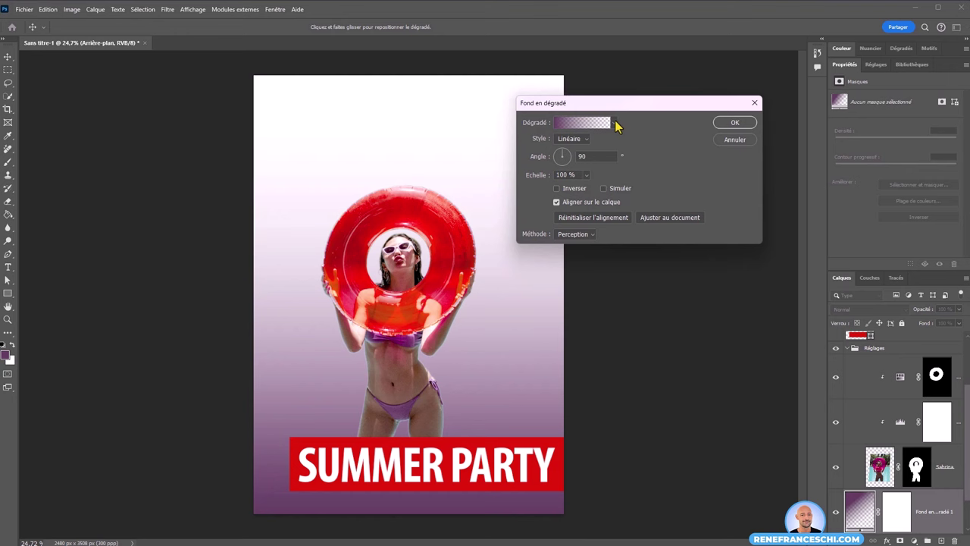
click(614, 123)
click(528, 158)
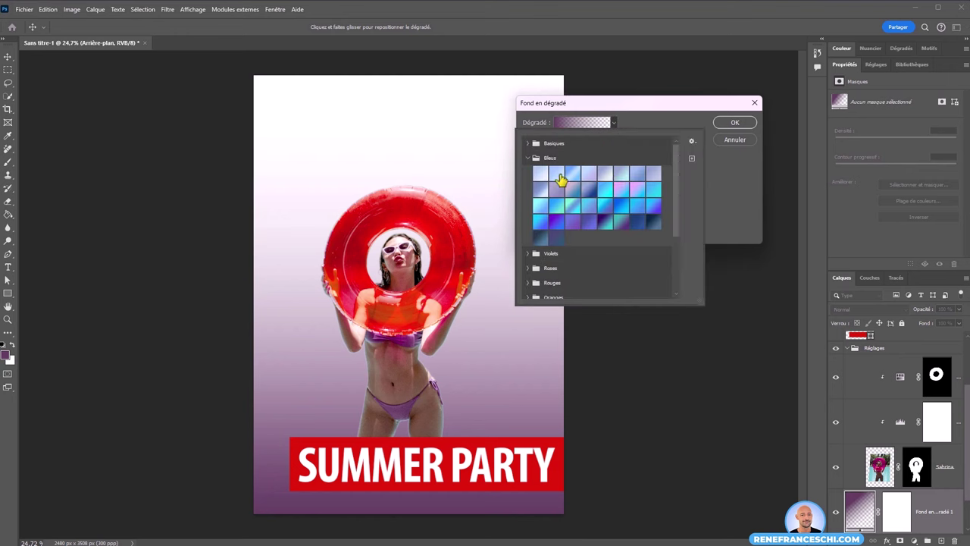
click(635, 196)
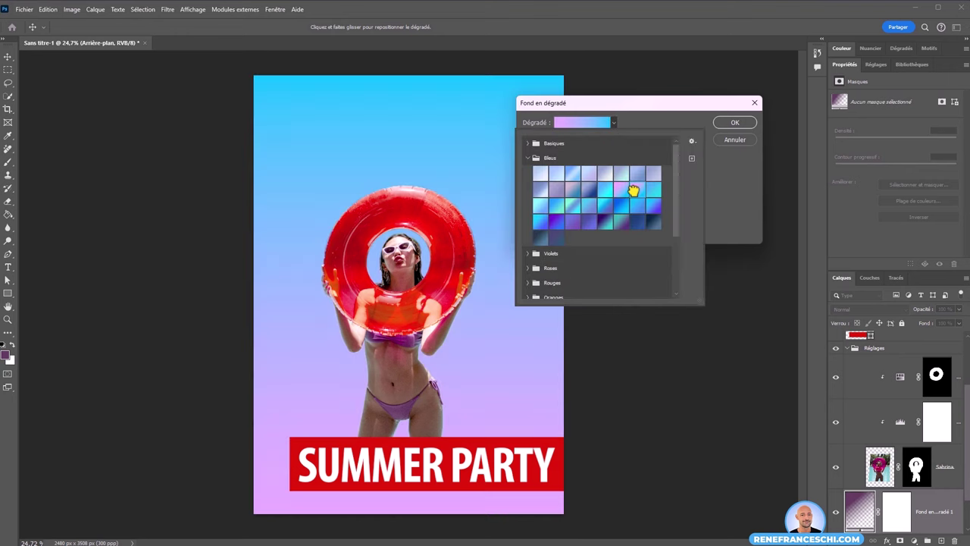
click(696, 123)
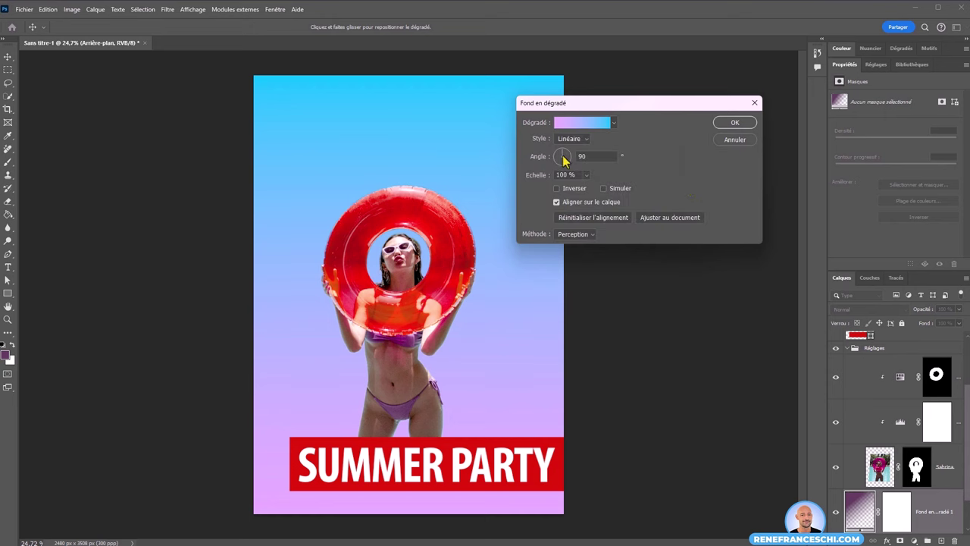
click(557, 189)
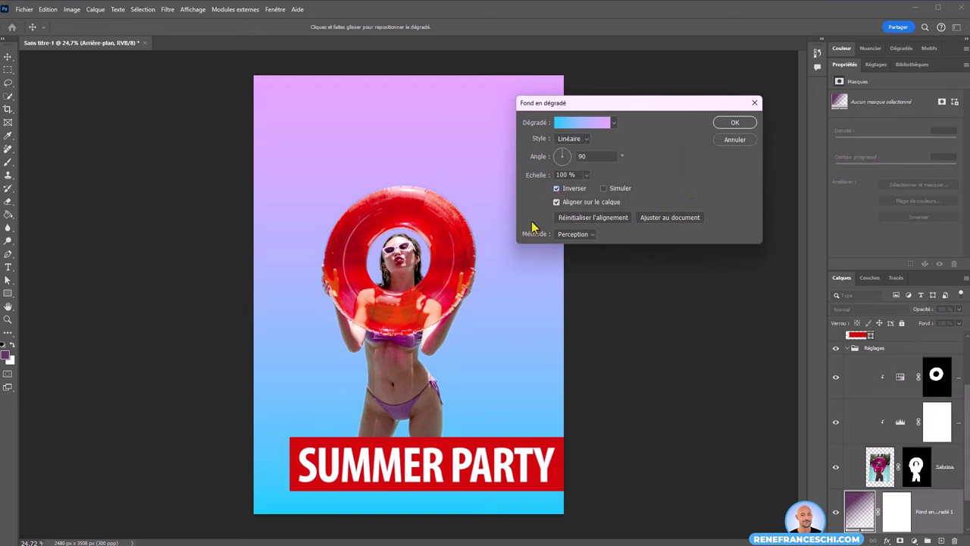
click(557, 189)
mouse_move(496, 319)
mouse_down()
mouse_move(495, 202)
mouse_move(493, 377)
mouse_up()
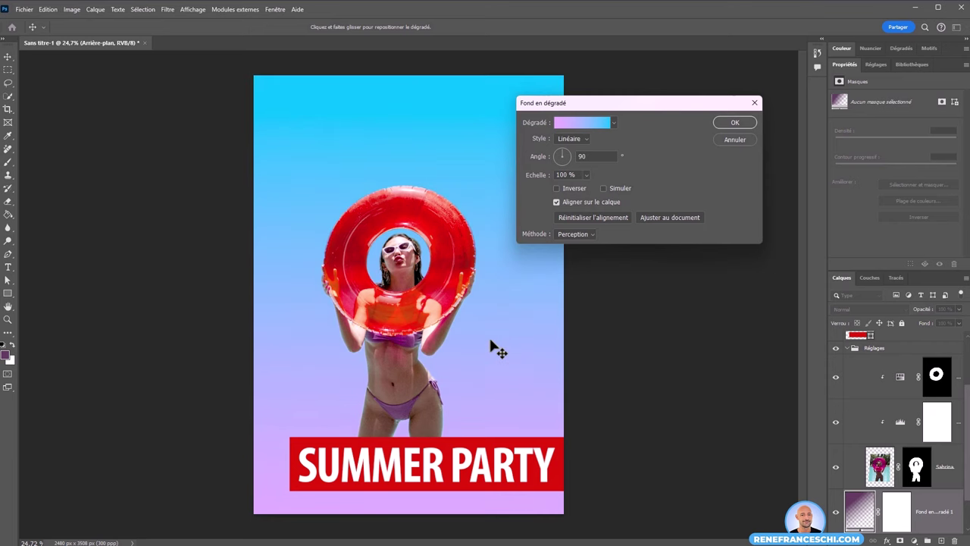
- Set the gradient stops to f0d3ff and 07ace2, commit, and shift the red banner left
click(577, 124)
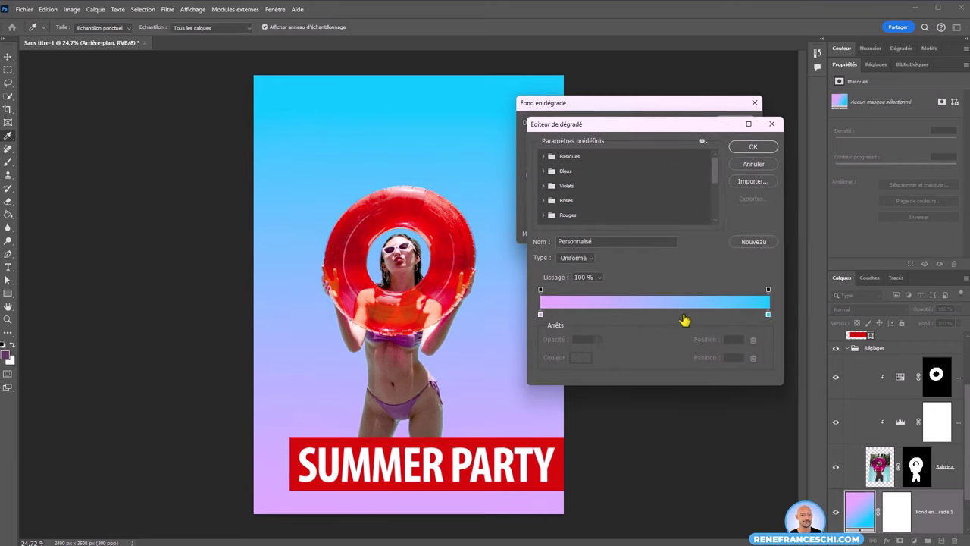
double_click(541, 313)
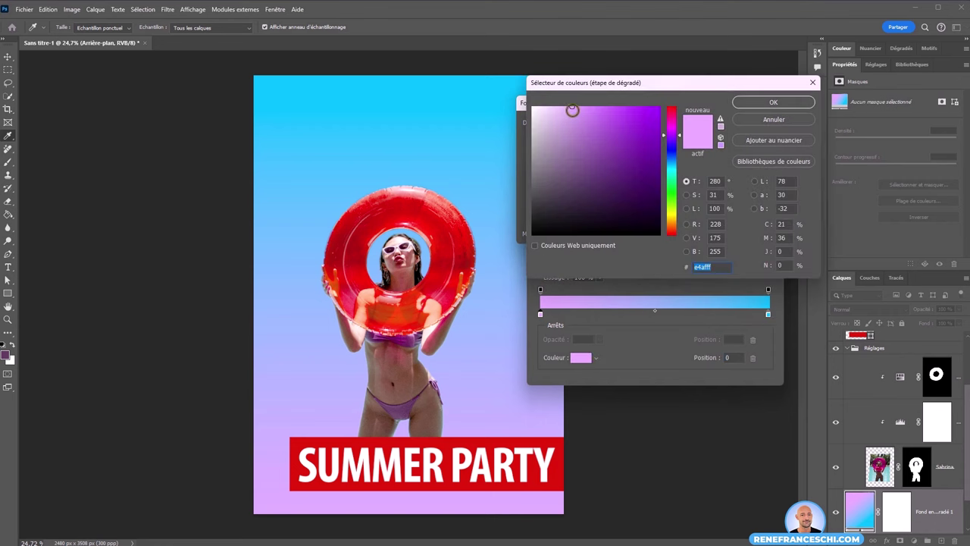
drag(571, 108, 577, 125)
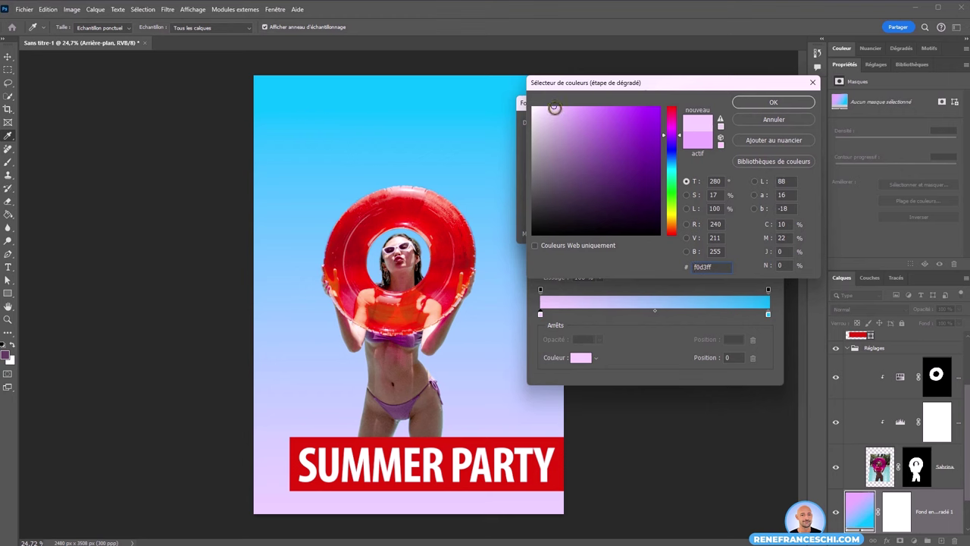
key(Return)
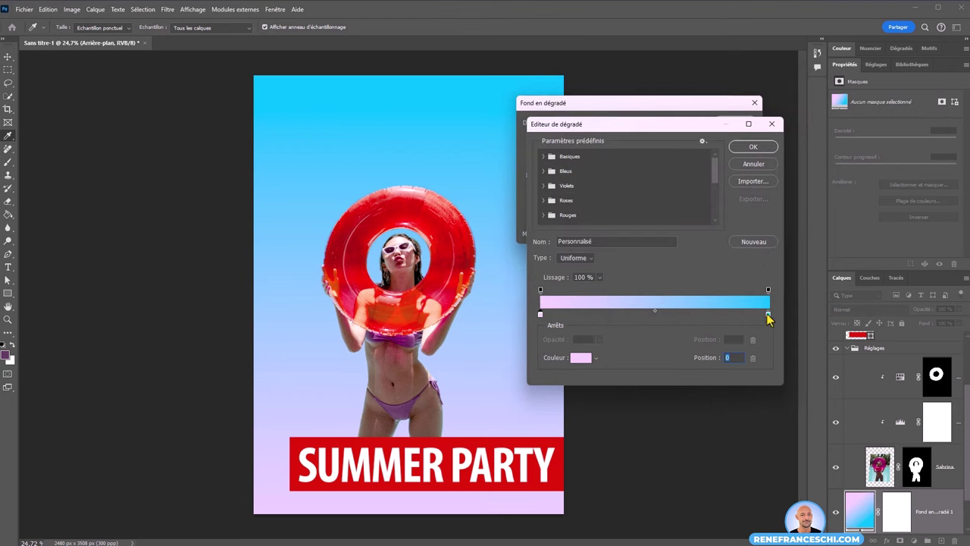
double_click(768, 316)
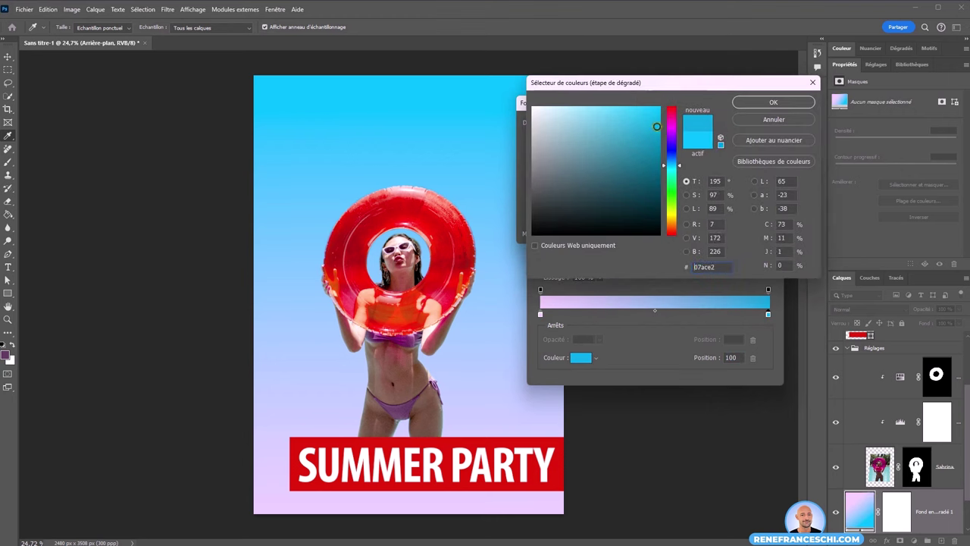
click(773, 102)
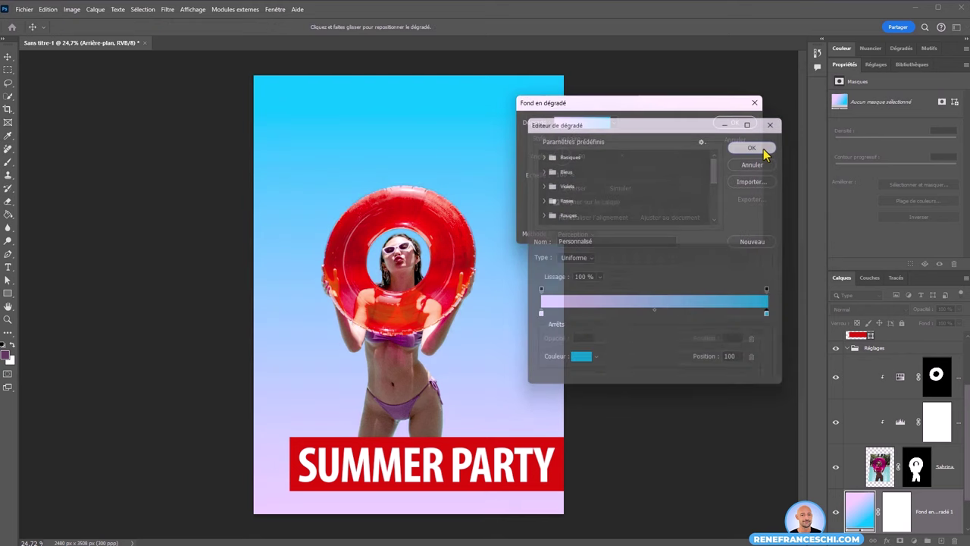
click(757, 147)
click(742, 125)
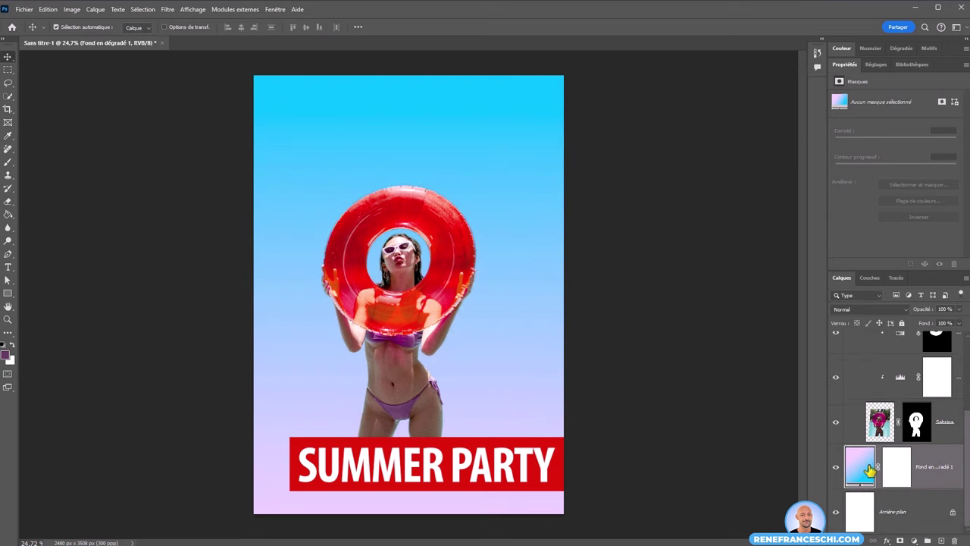
drag(542, 468, 523, 469)
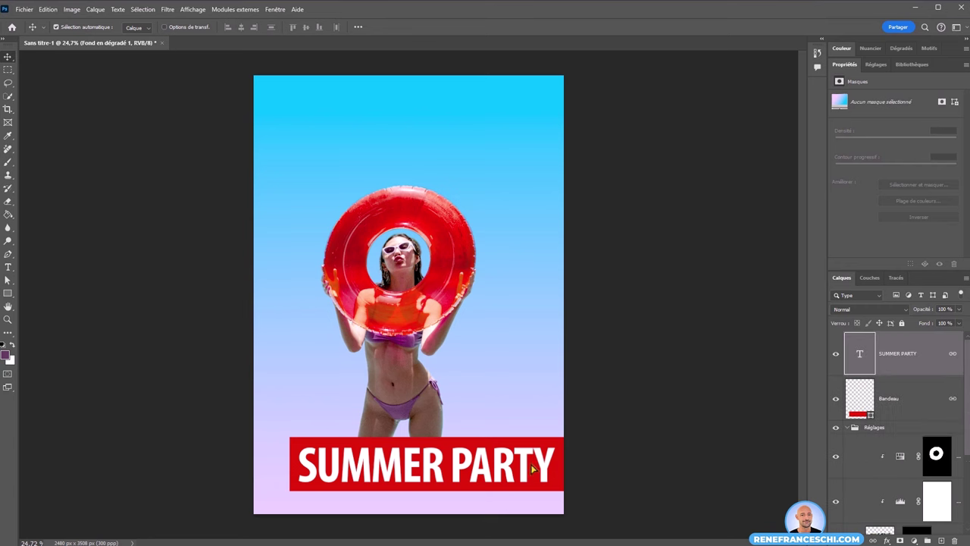
click(636, 383)
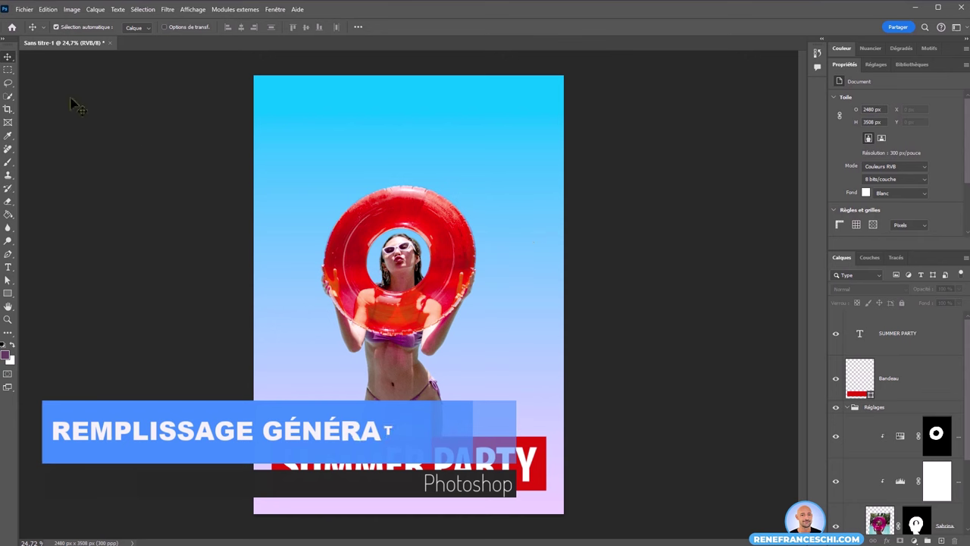
- Lasso areas on both poster edges and generate 'palmiers', keeping the first variant
click(7, 83)
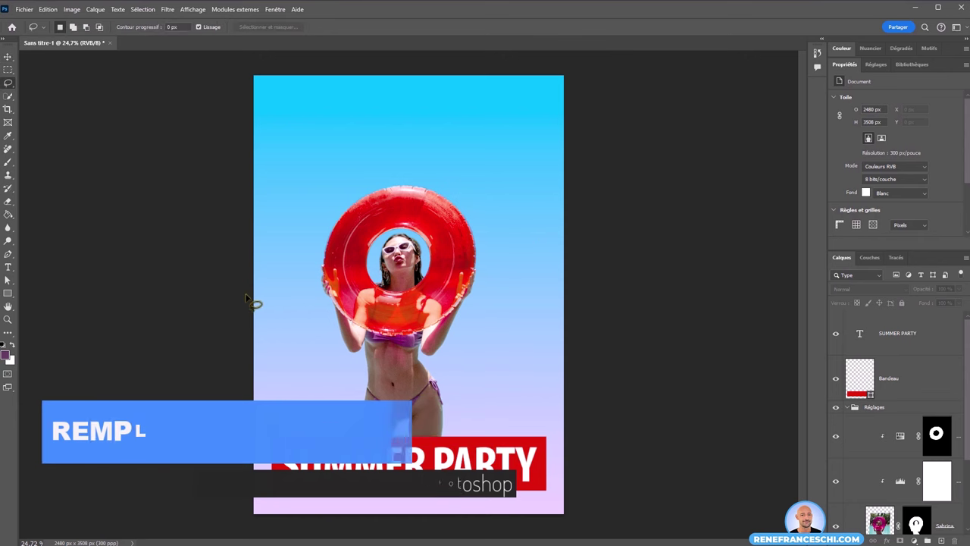
drag(255, 288, 322, 363)
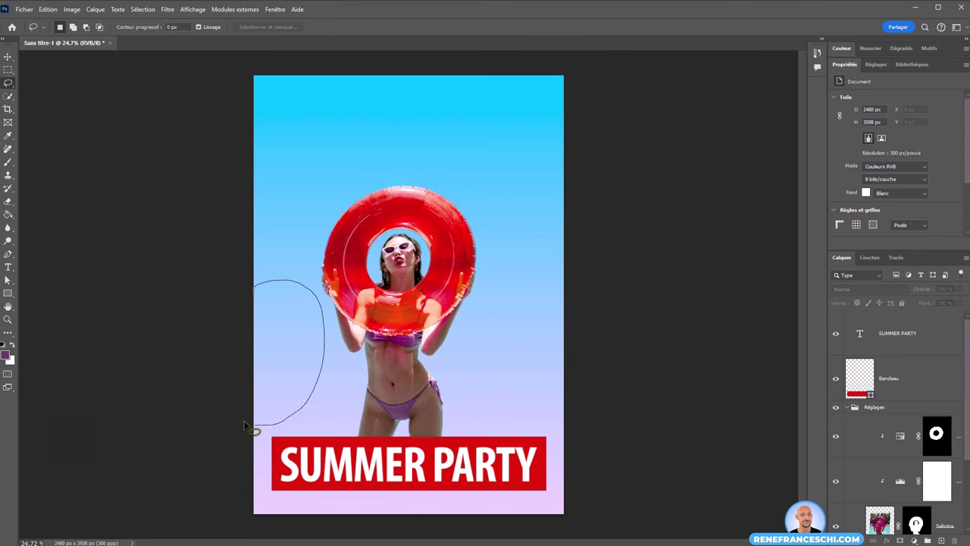
drag(227, 287, 227, 288)
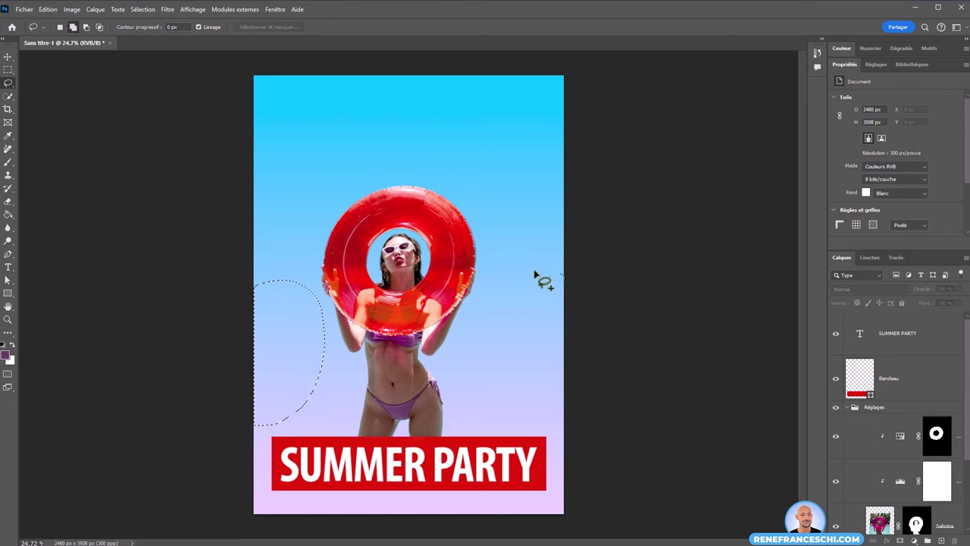
drag(518, 390, 584, 371)
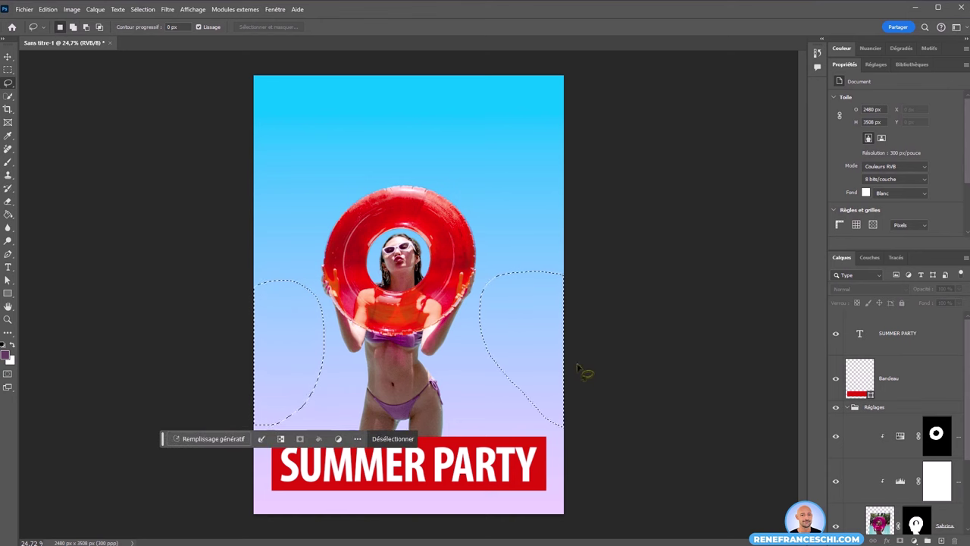
click(199, 443)
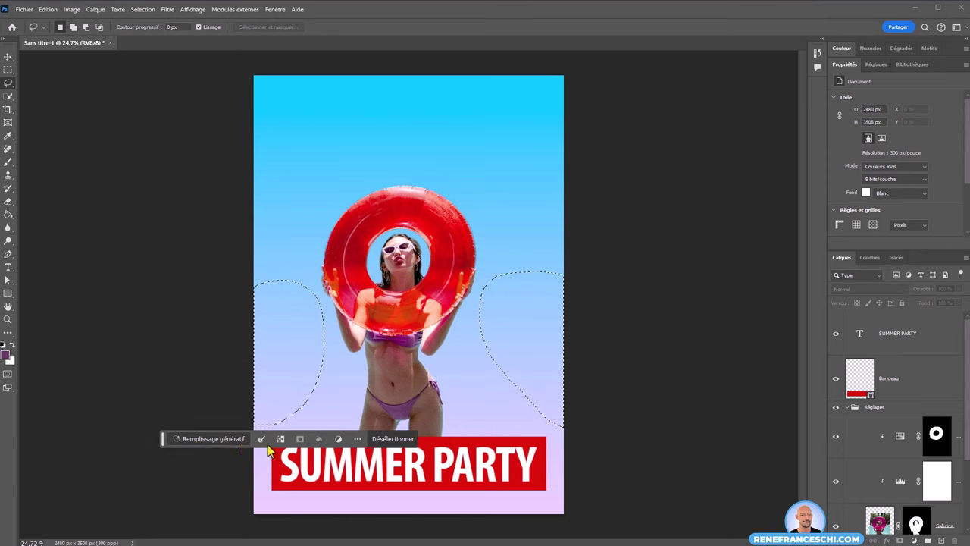
text(palmier)
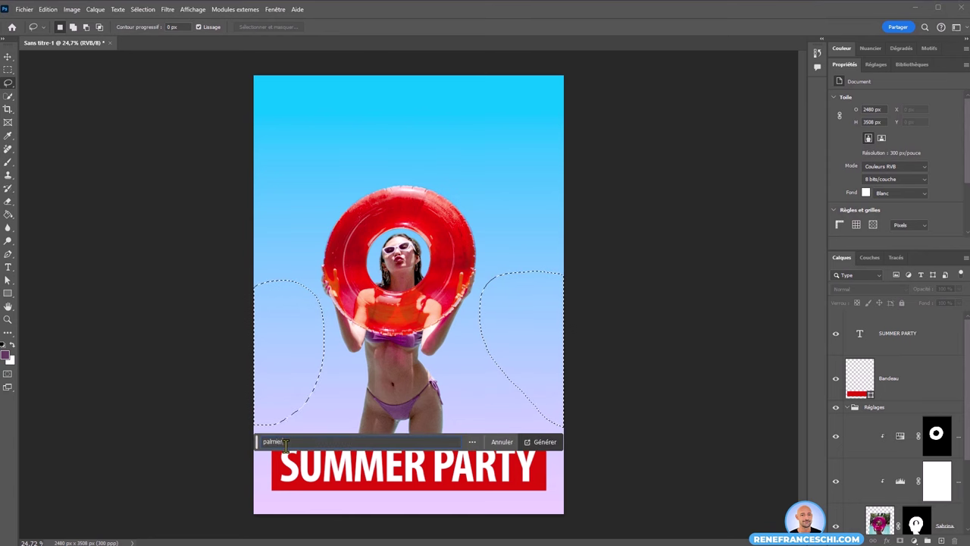
key(Return)
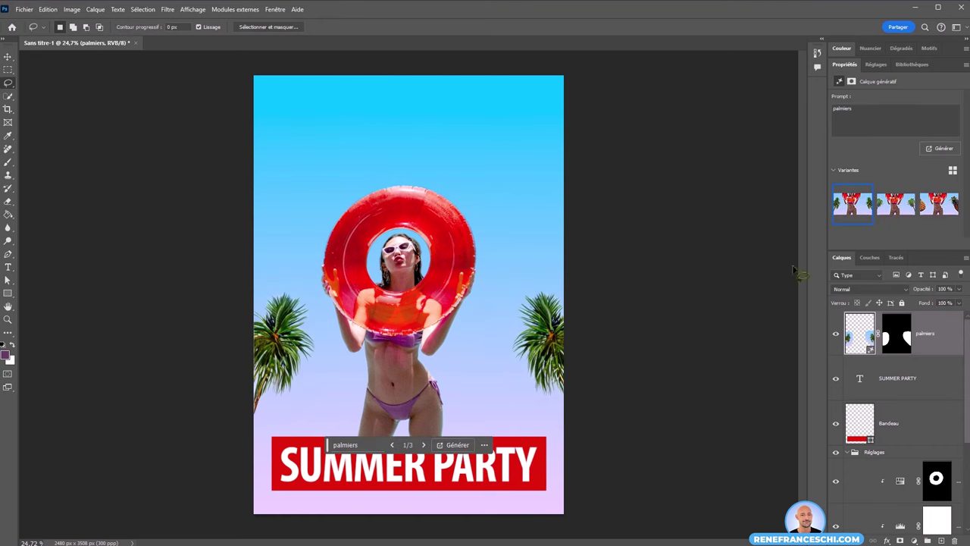
click(902, 214)
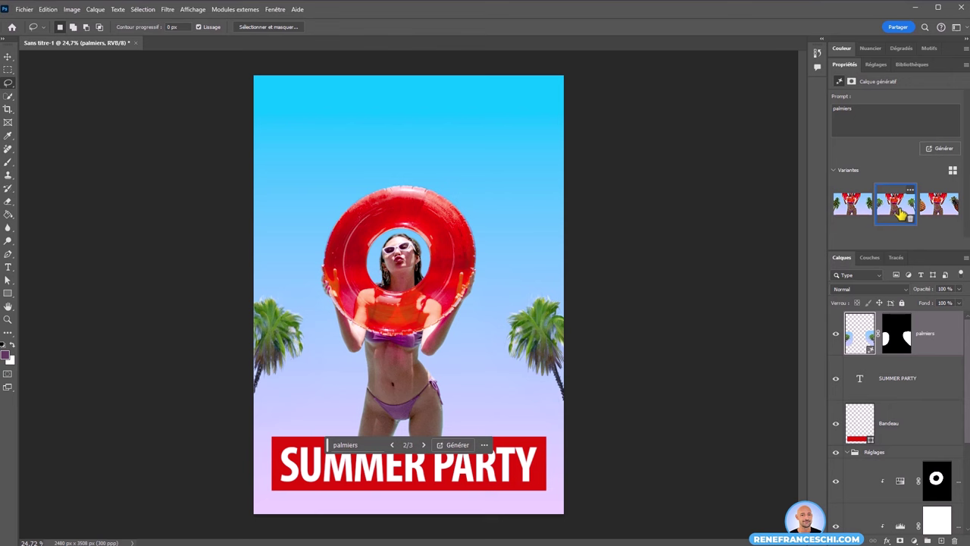
click(867, 211)
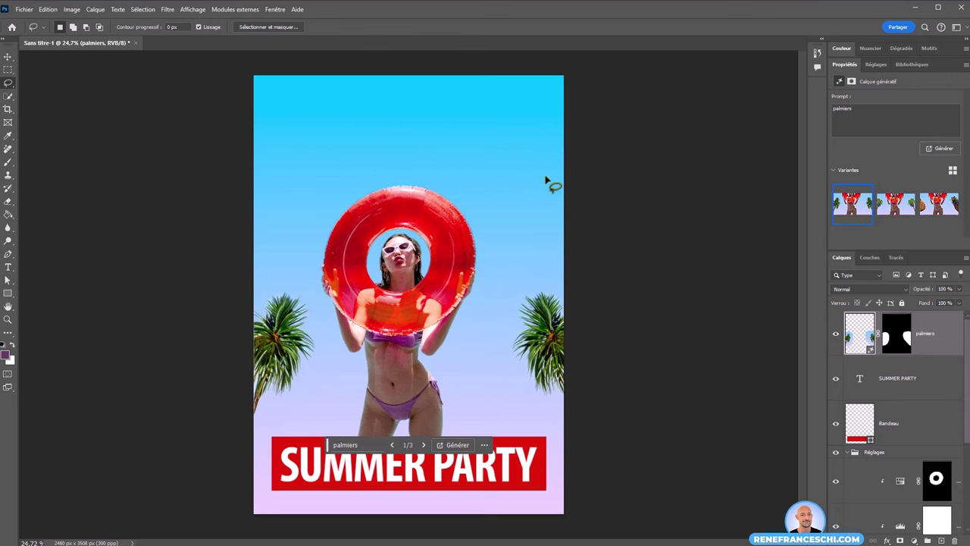
- Lasso the upper left and right edges and generate 'noix de coco' there
click(290, 217)
drag(269, 285, 258, 285)
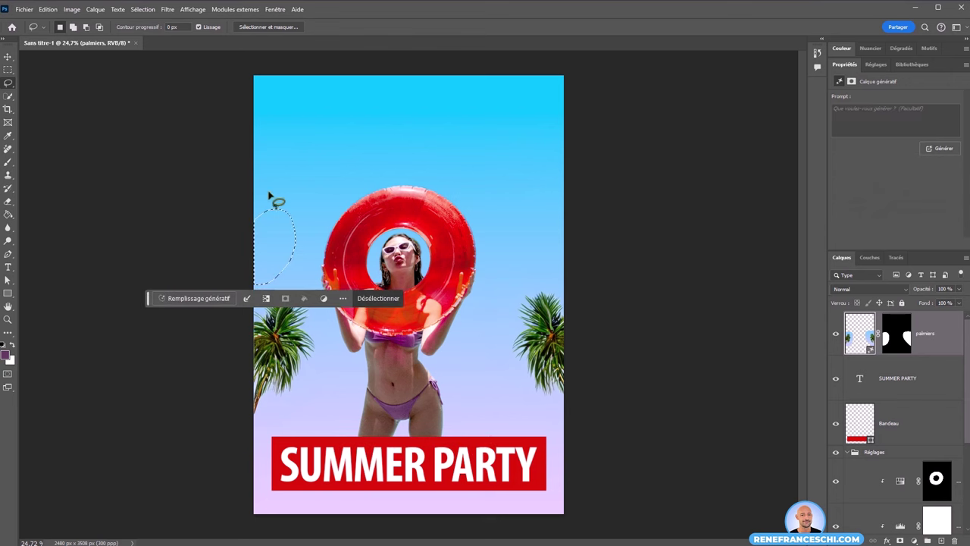
drag(553, 201, 516, 225)
drag(540, 280, 561, 265)
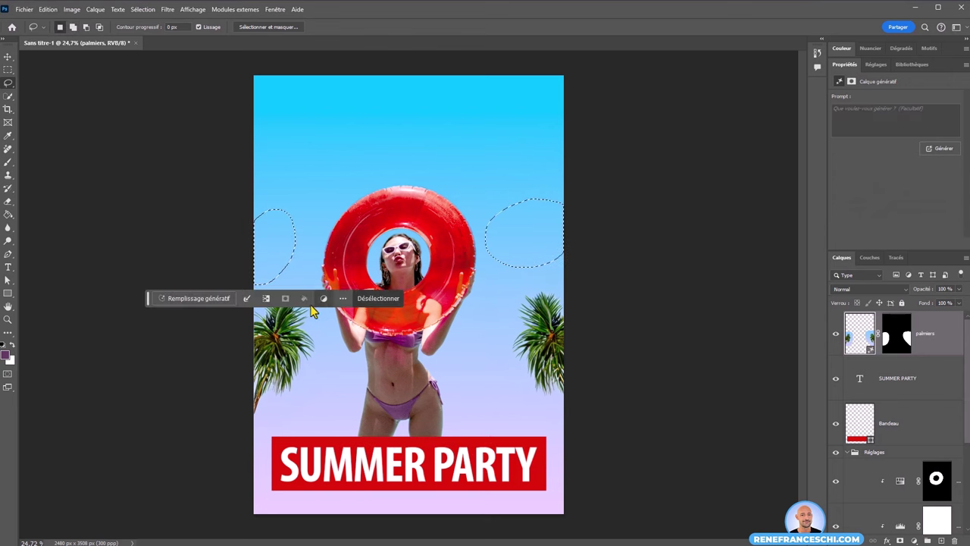
click(204, 300)
text(noix de coco)
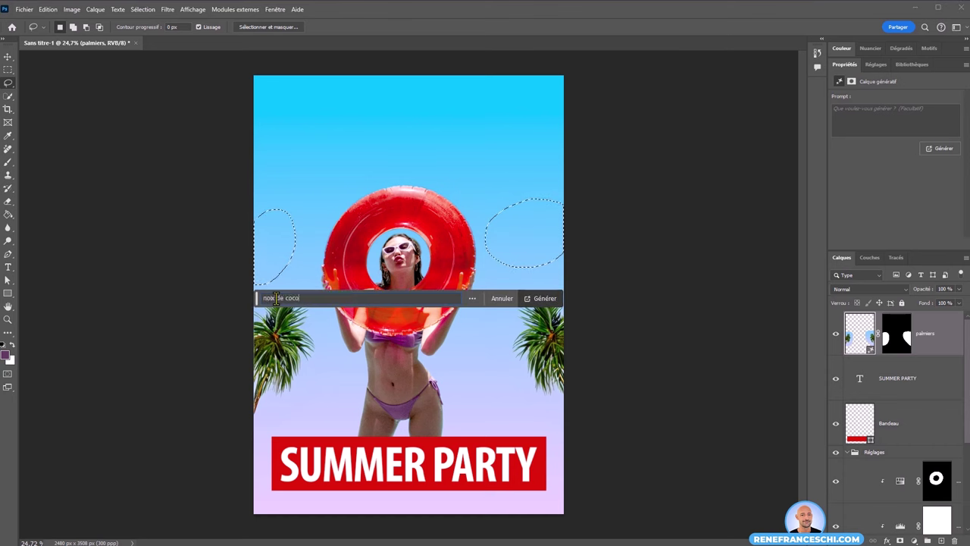
key(Return)
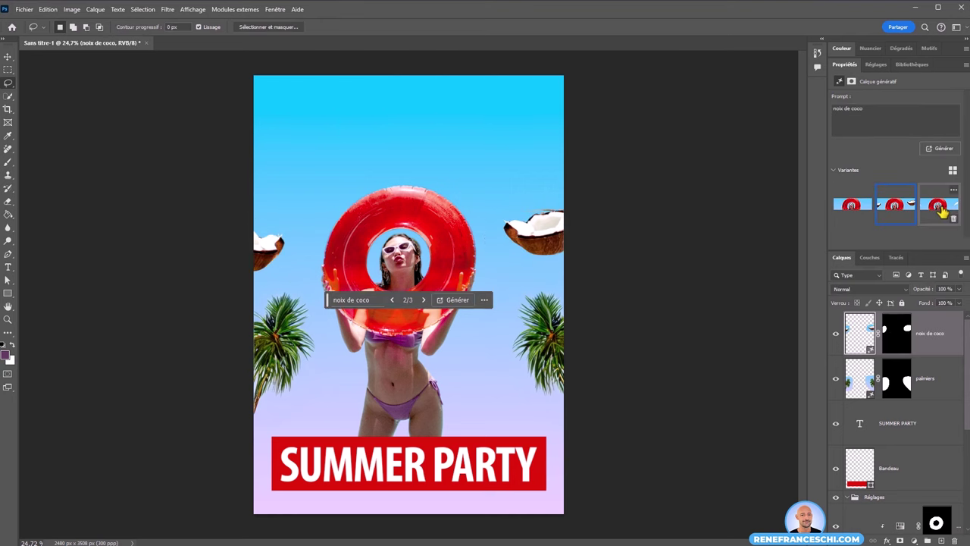
- Lasso across the top sky and generate 'nuages', keeping the first cloud variant
drag(445, 106, 282, 112)
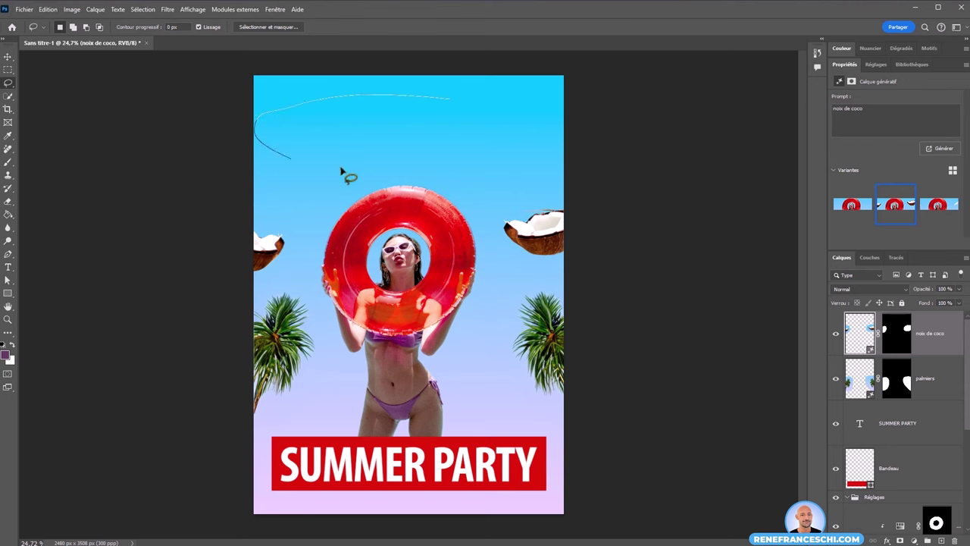
drag(547, 157, 451, 97)
click(325, 187)
text(nuages)
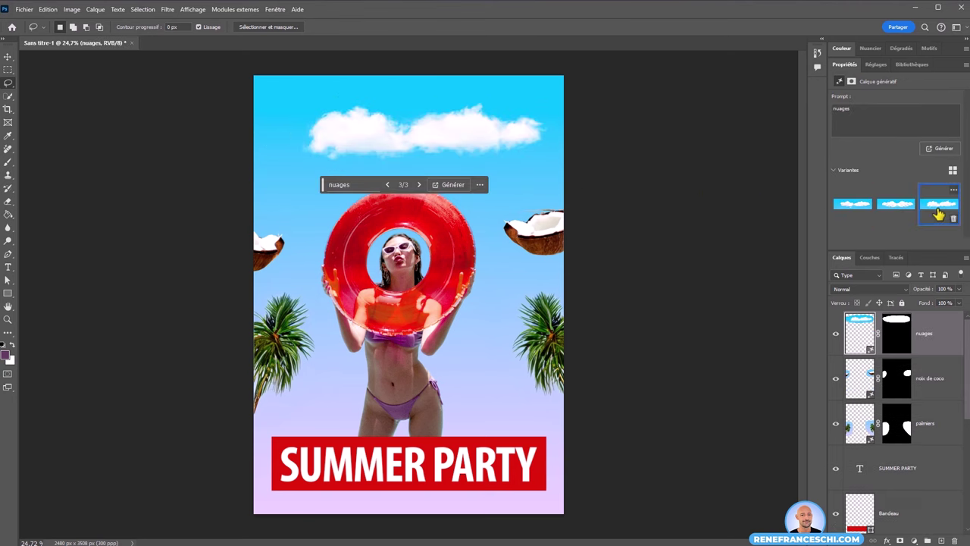
click(848, 210)
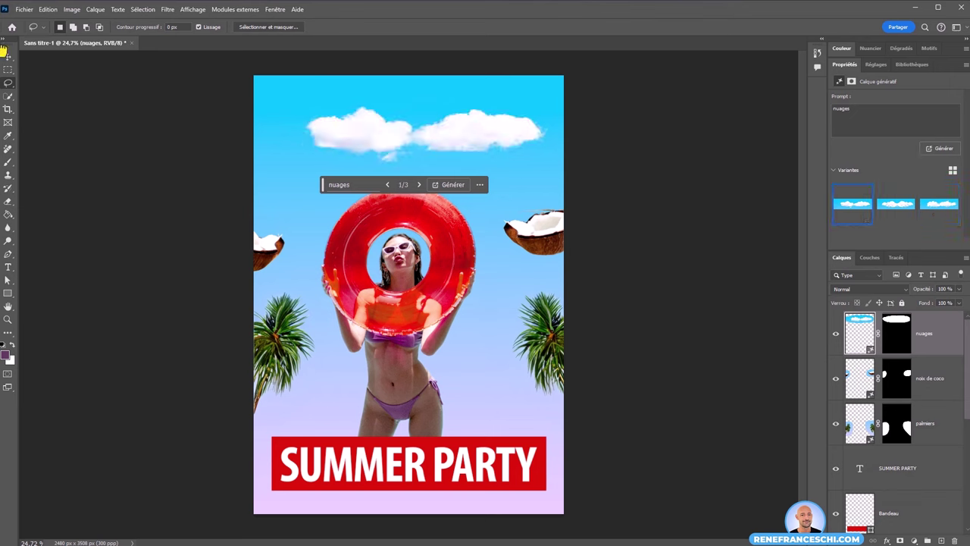
key(v)
click(95, 185)
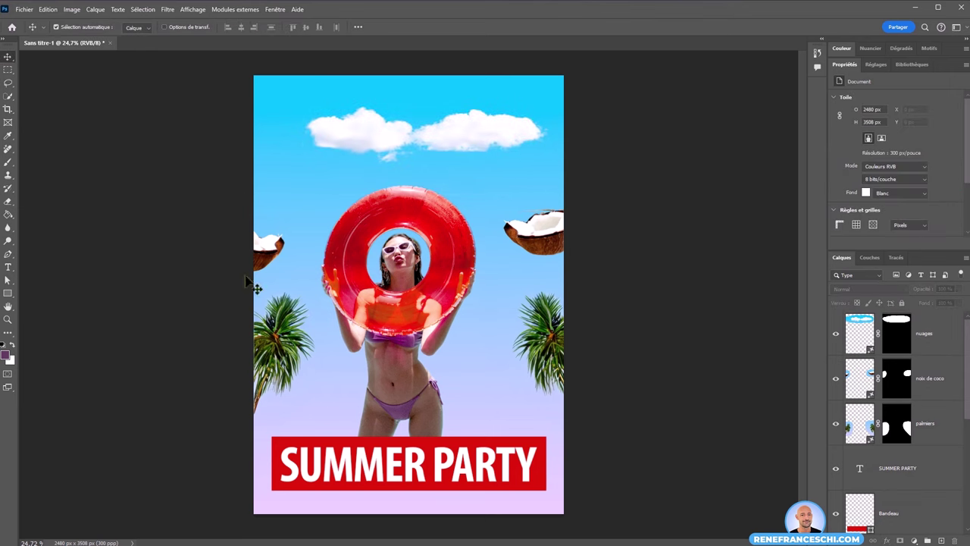
- Lasso an area above the banner and generate 'flammes', choosing the second variant
key(l)
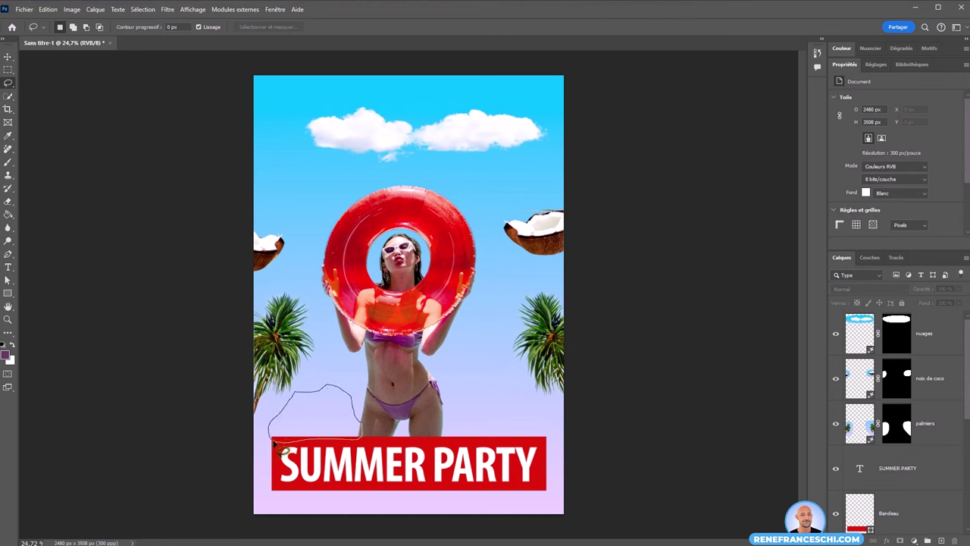
mouse_move(282, 449)
mouse_down()
mouse_move(441, 442)
mouse_move(448, 432)
mouse_move(442, 438)
mouse_up()
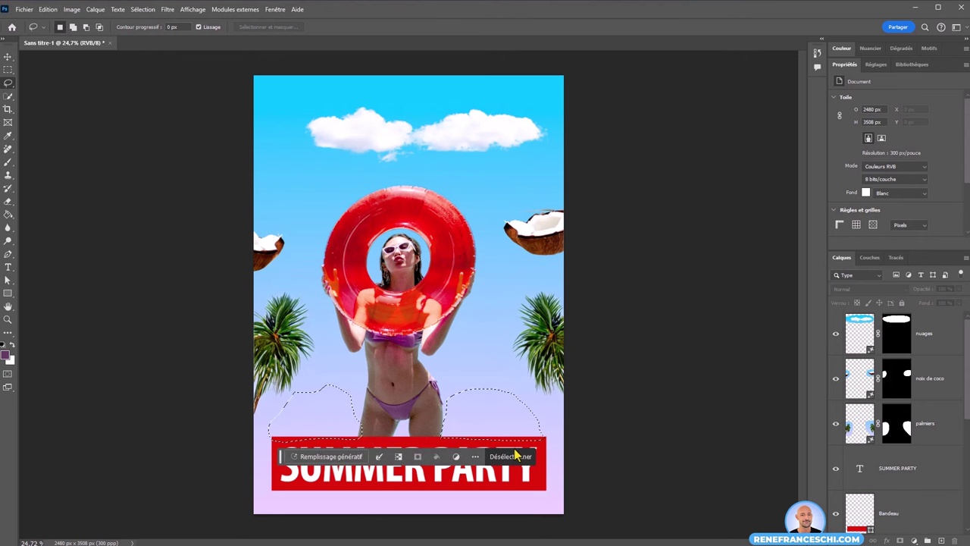
click(309, 459)
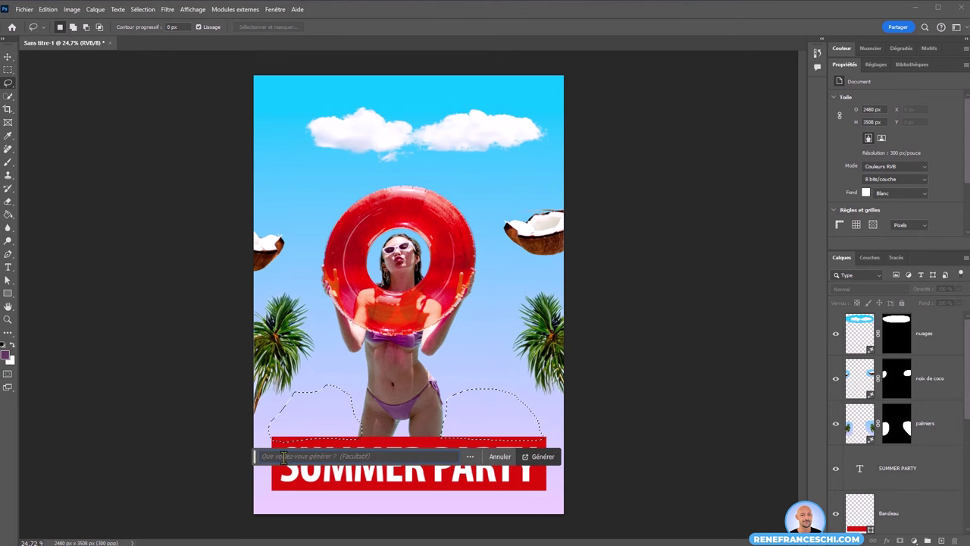
text(flammes)
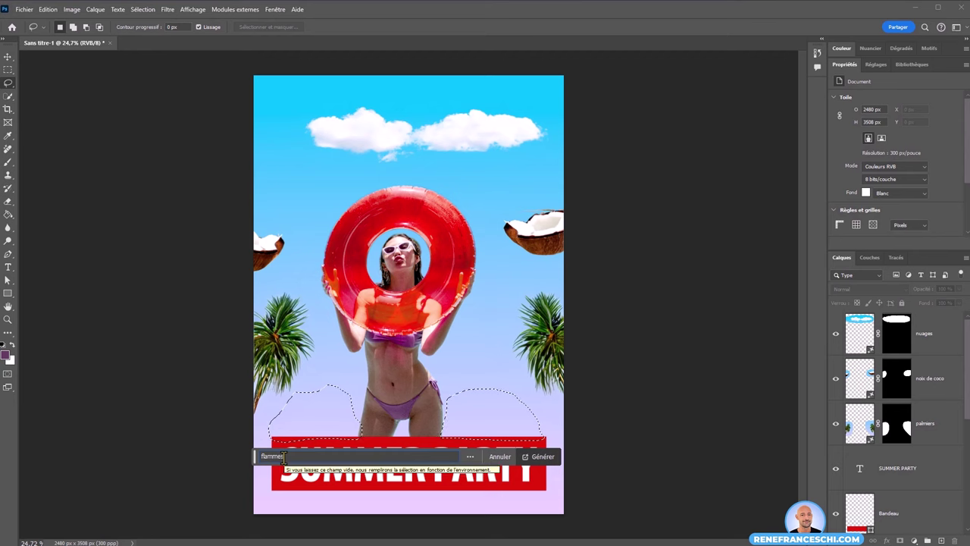
key(Return)
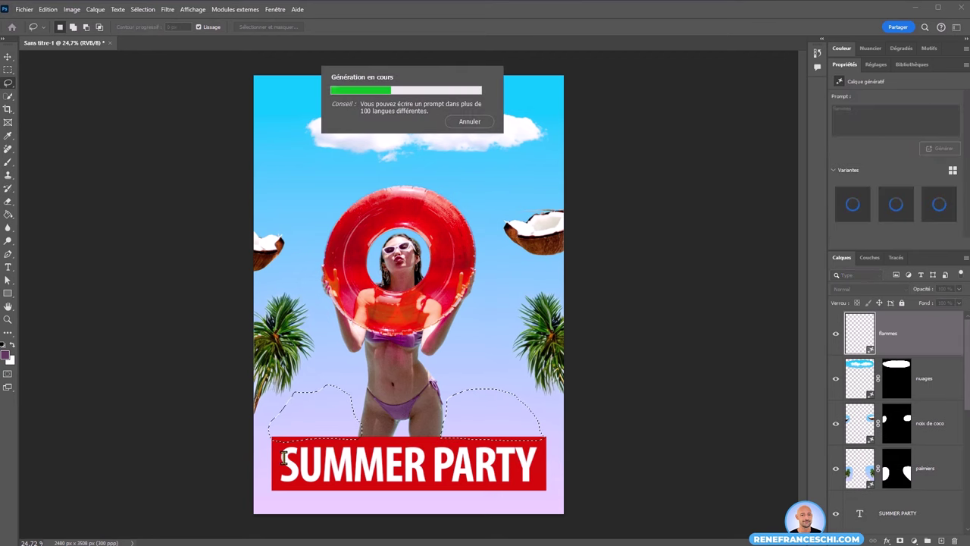
click(897, 210)
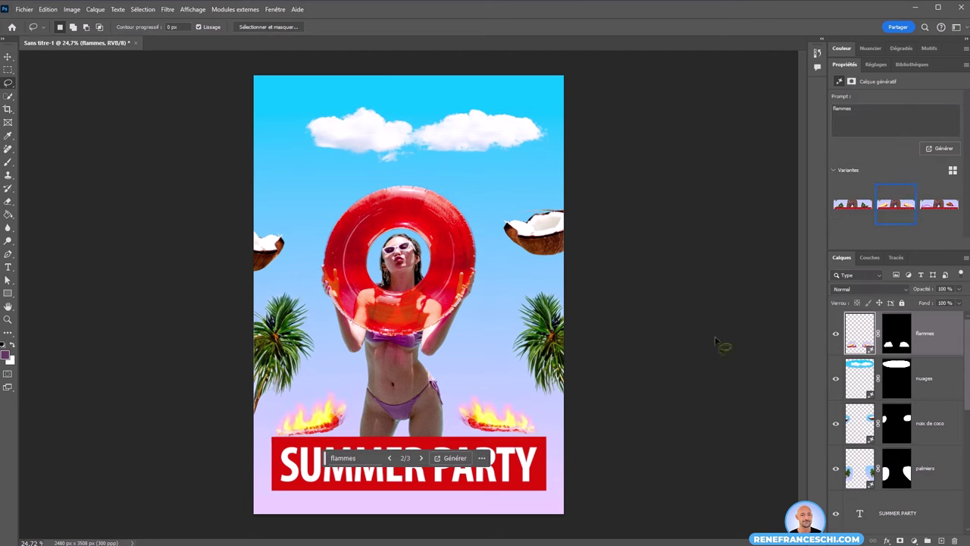
- Move the flammes layer beneath Bandeau, tucking the flames behind the red SUMMER PARTY banner
key(v)
drag(946, 341, 936, 538)
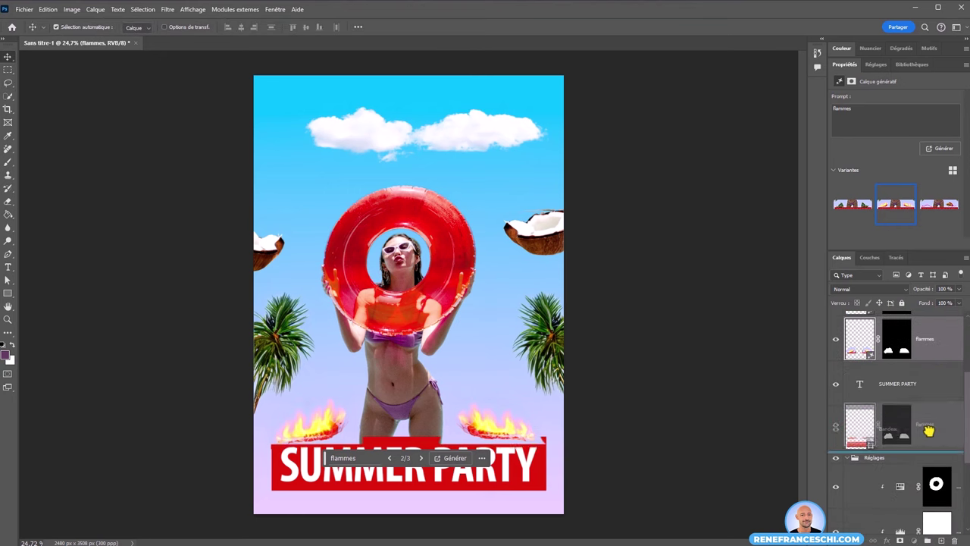
drag(958, 454, 927, 429)
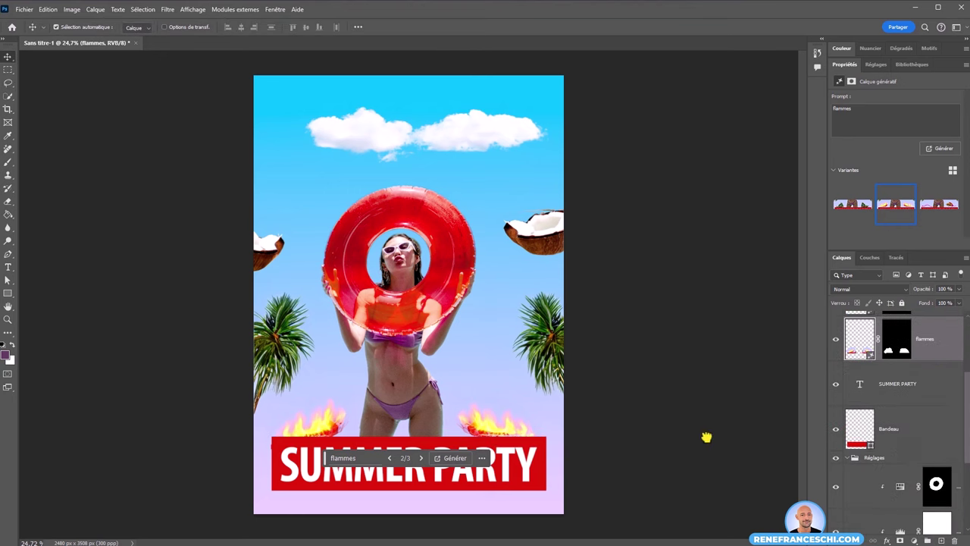
click(671, 394)
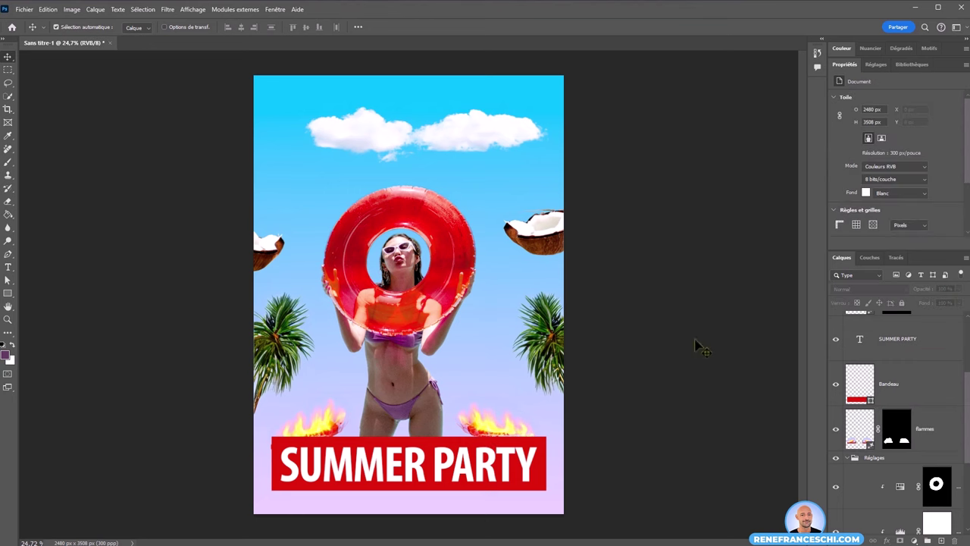
click(437, 475)
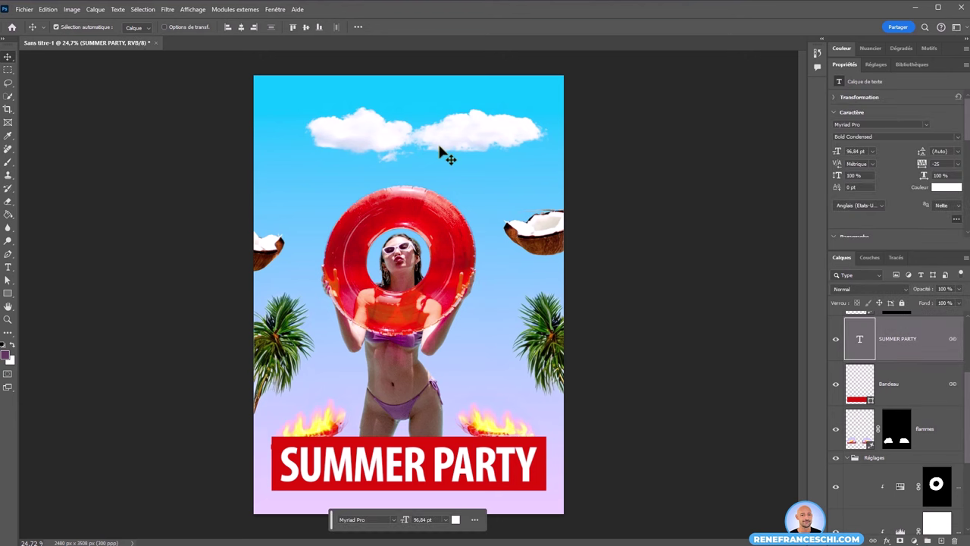